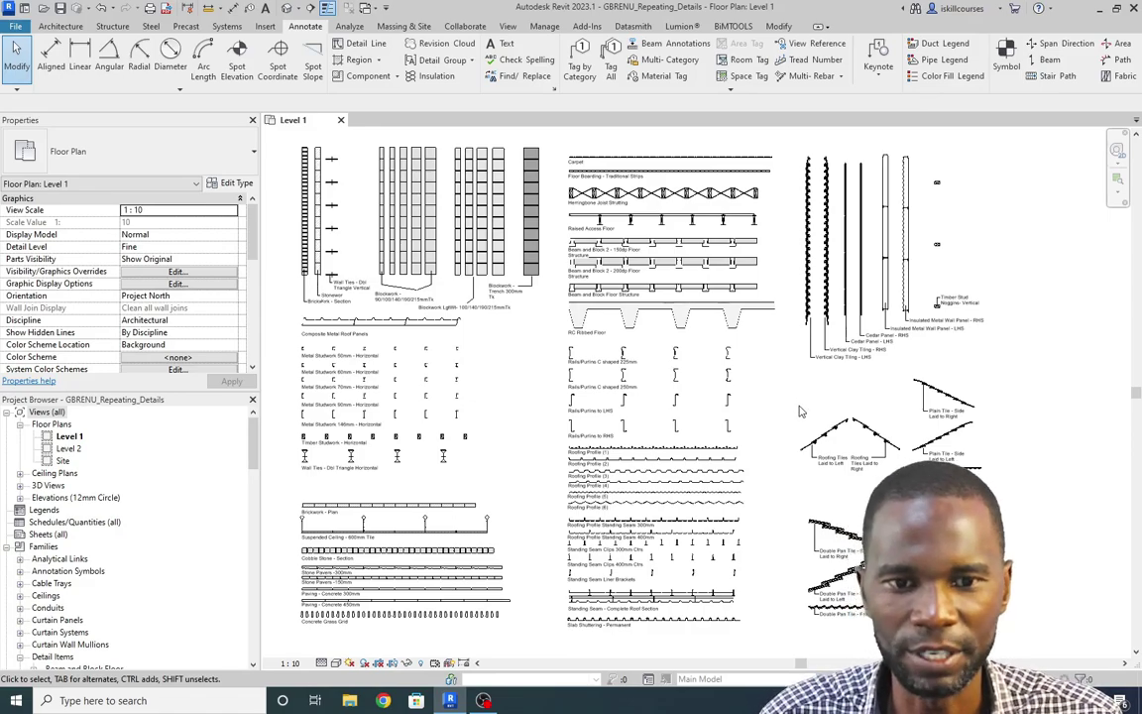
Zoom around the current plan and look through the Component placement options.
scroll(839, 454, up, 4)
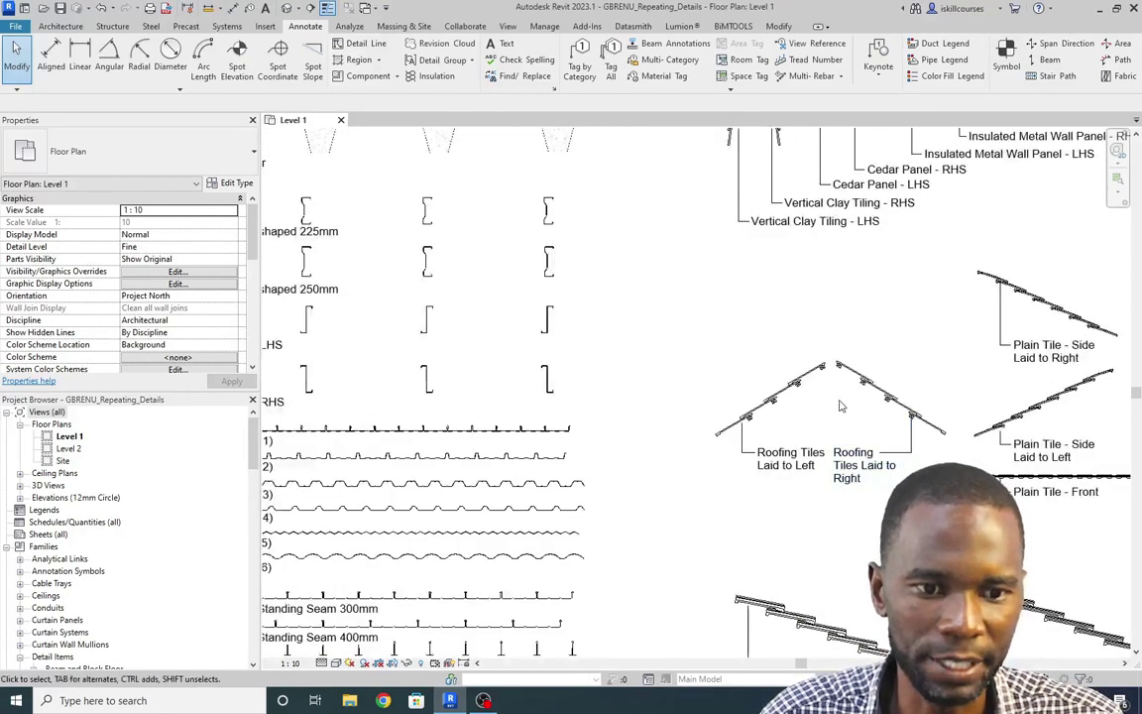
scroll(835, 397, down, 2)
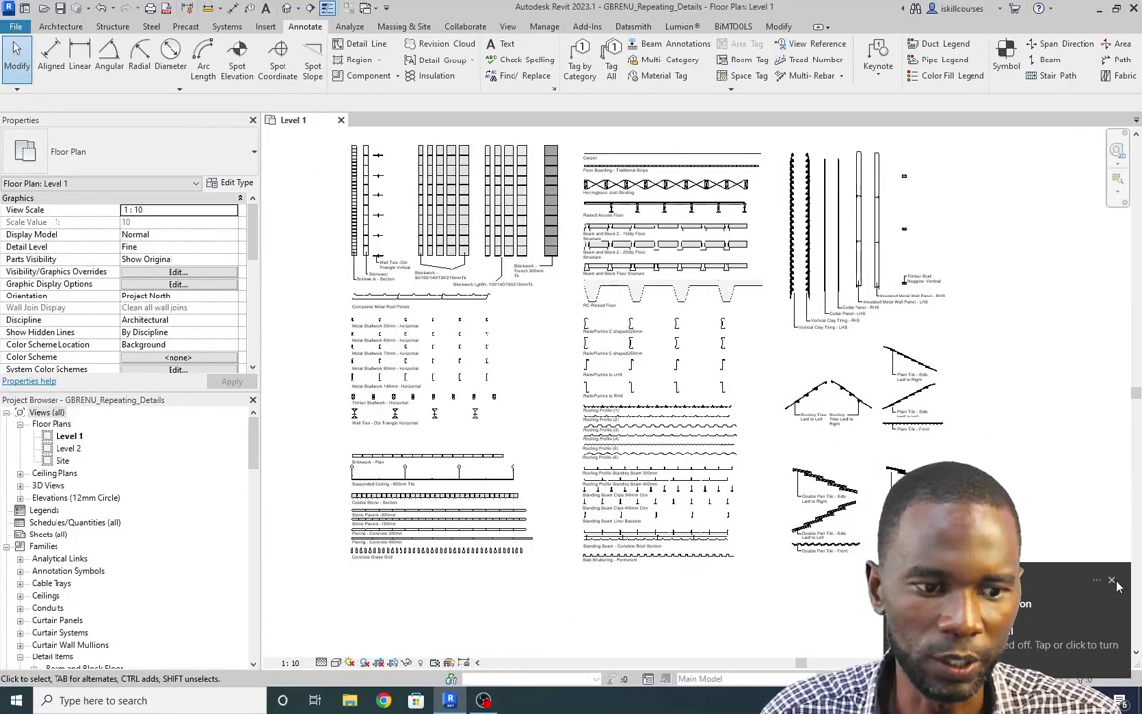
scroll(486, 310, up, 3)
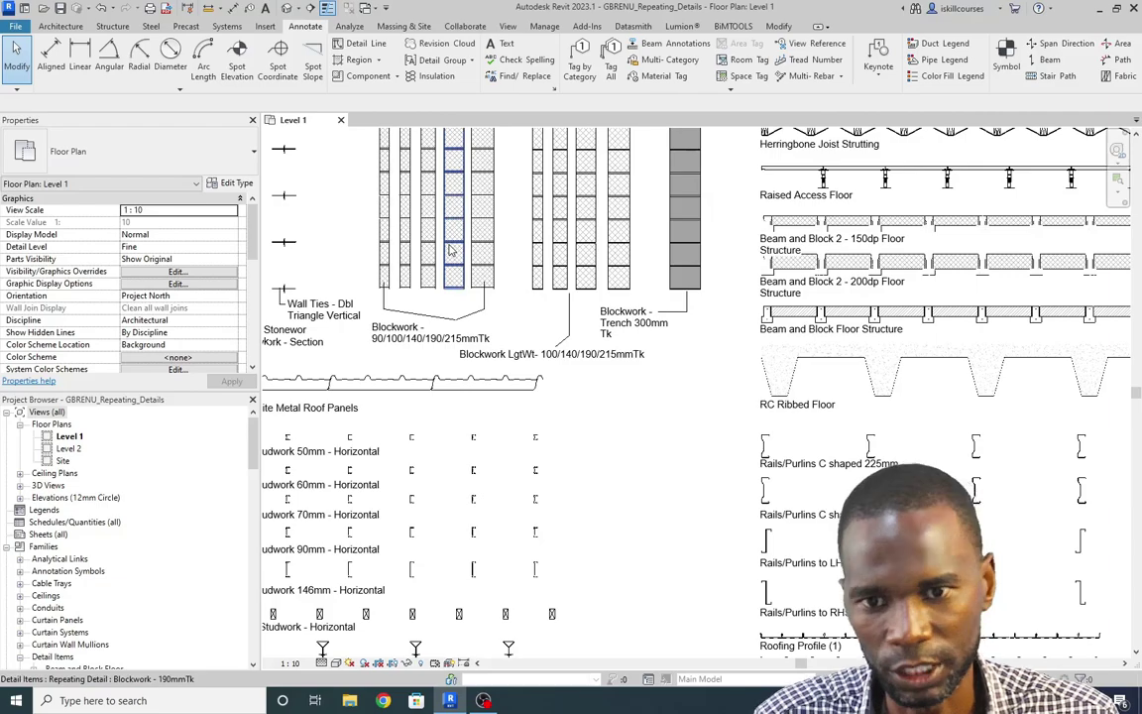
scroll(449, 287, down, 2)
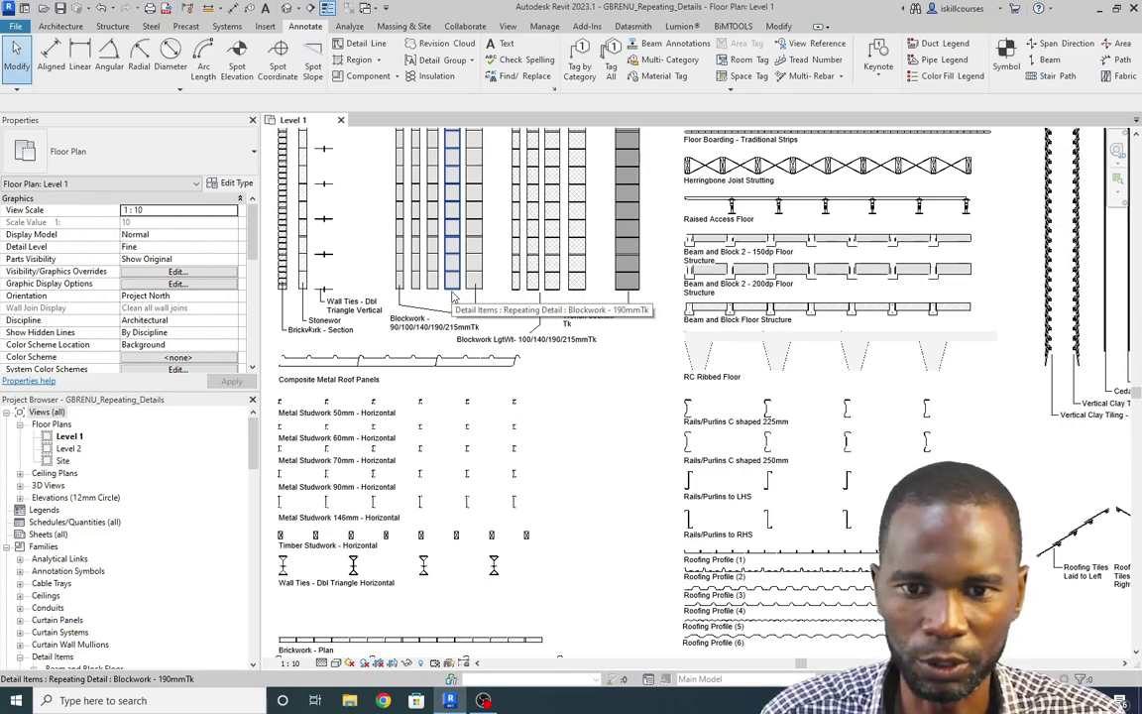
scroll(442, 317, down, 2)
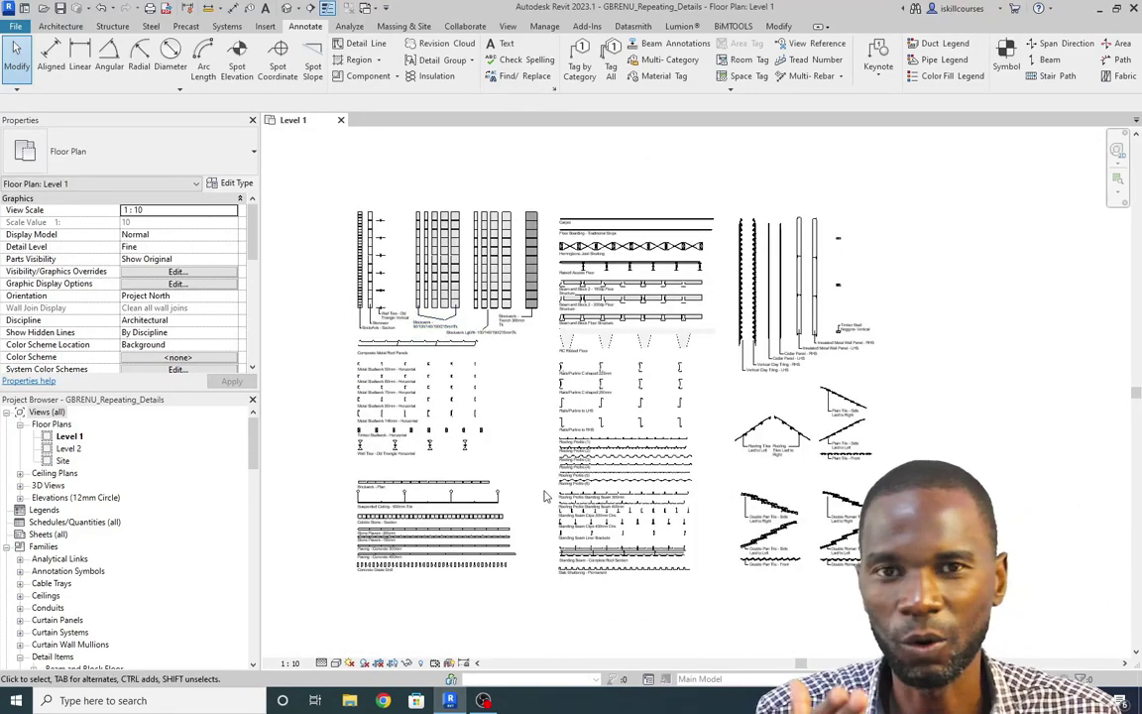
scroll(525, 477, up, 1)
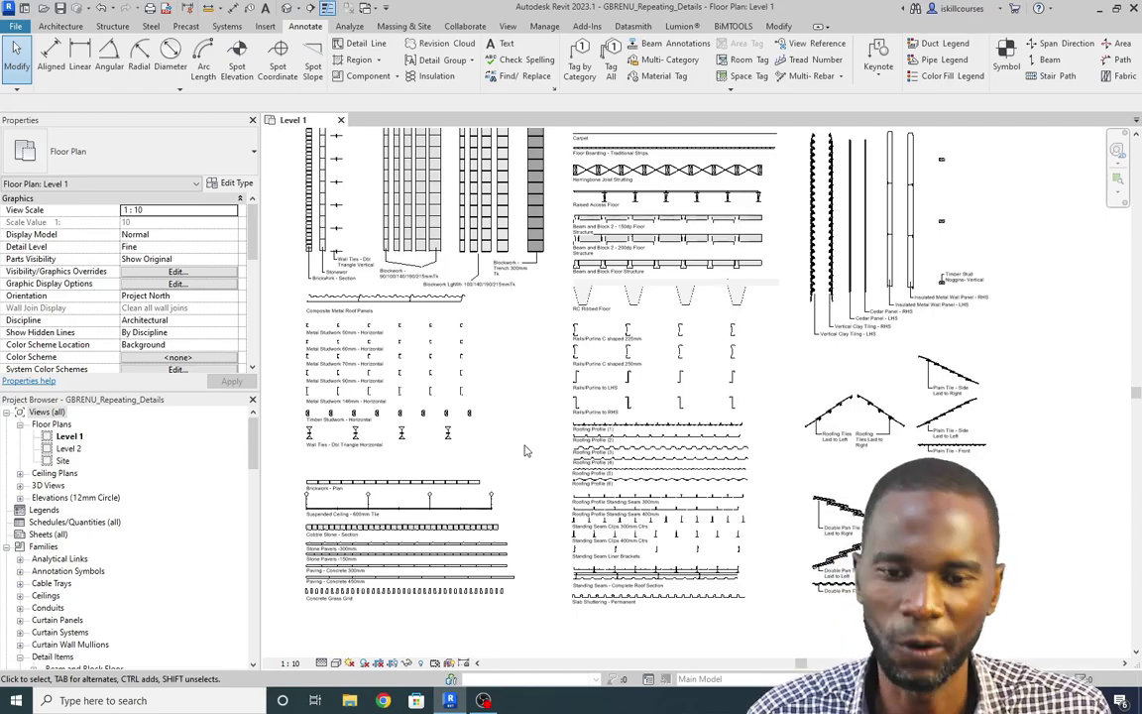
scroll(527, 446, down, 3)
scroll(541, 444, up, 2)
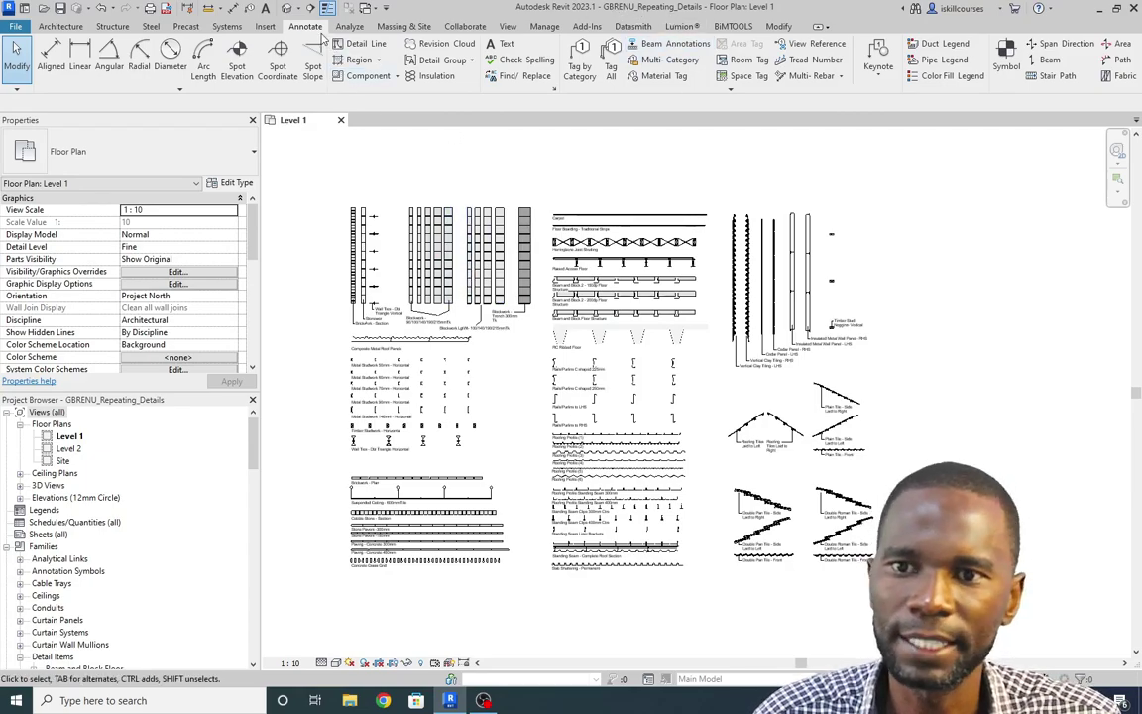
click(365, 76)
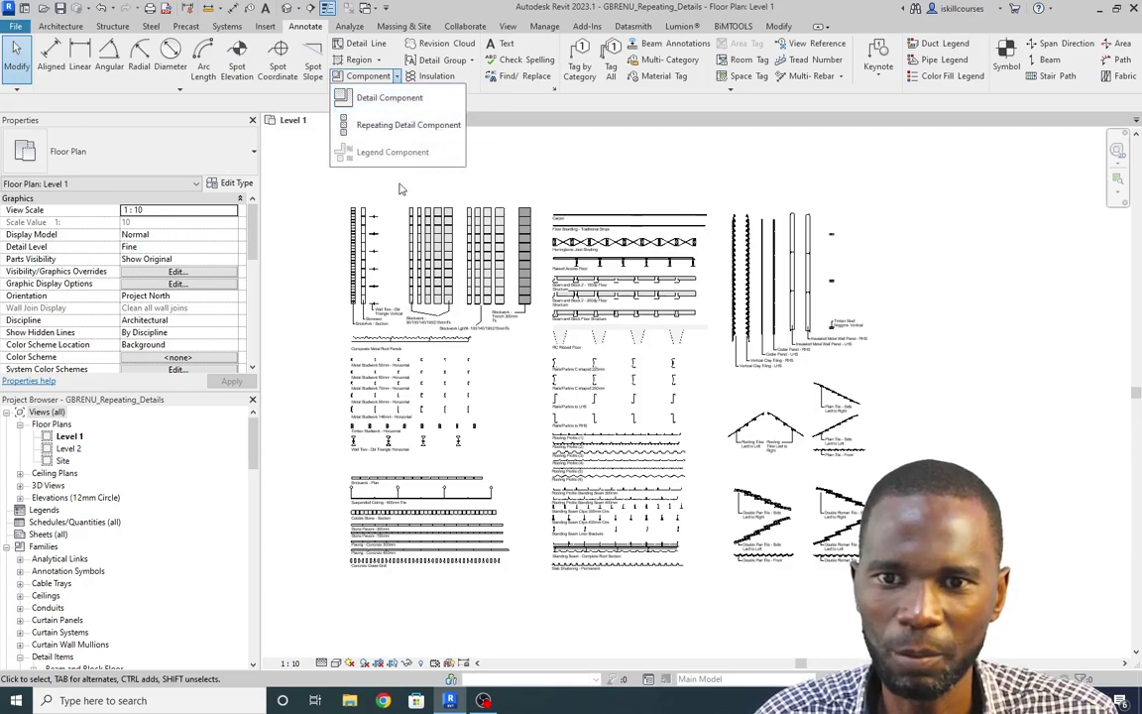
click(550, 164)
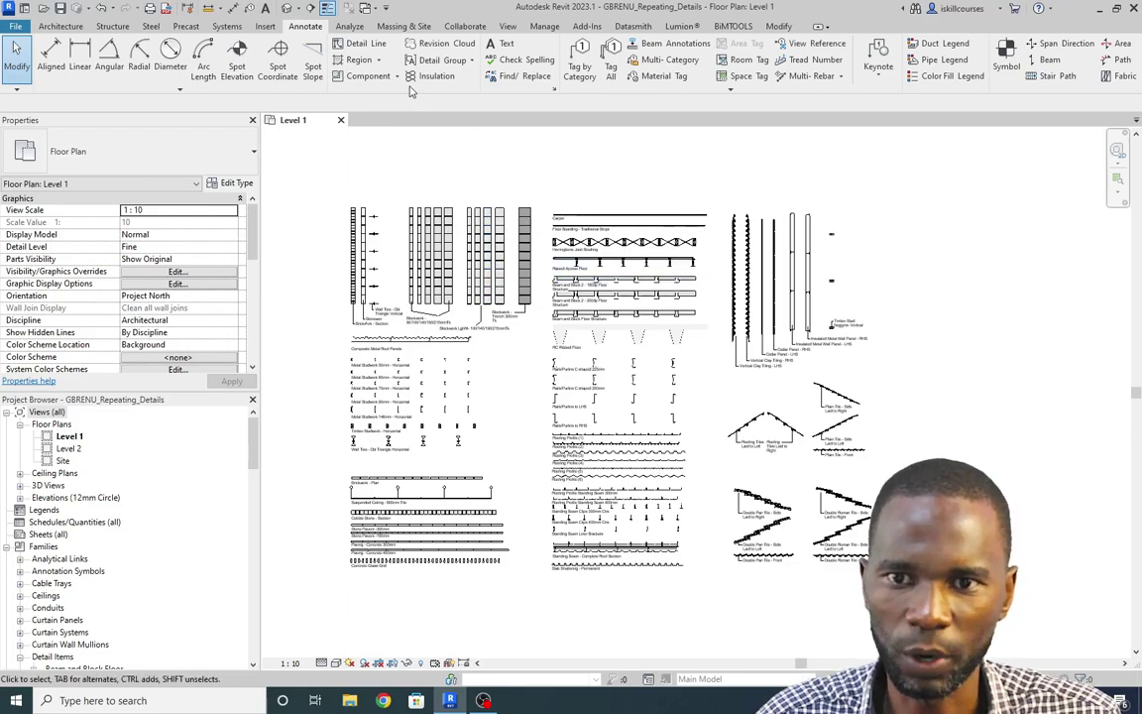
Start a Repeating Detail Component, browse its detail types, then cancel the placement.
click(396, 78)
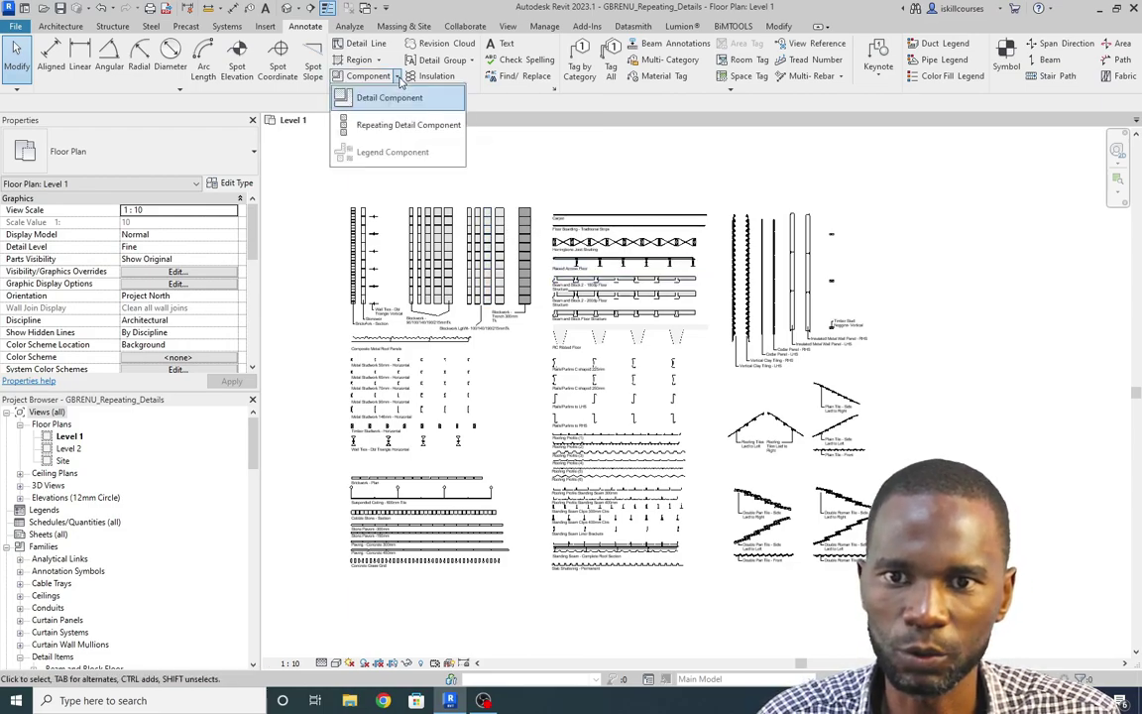
click(402, 127)
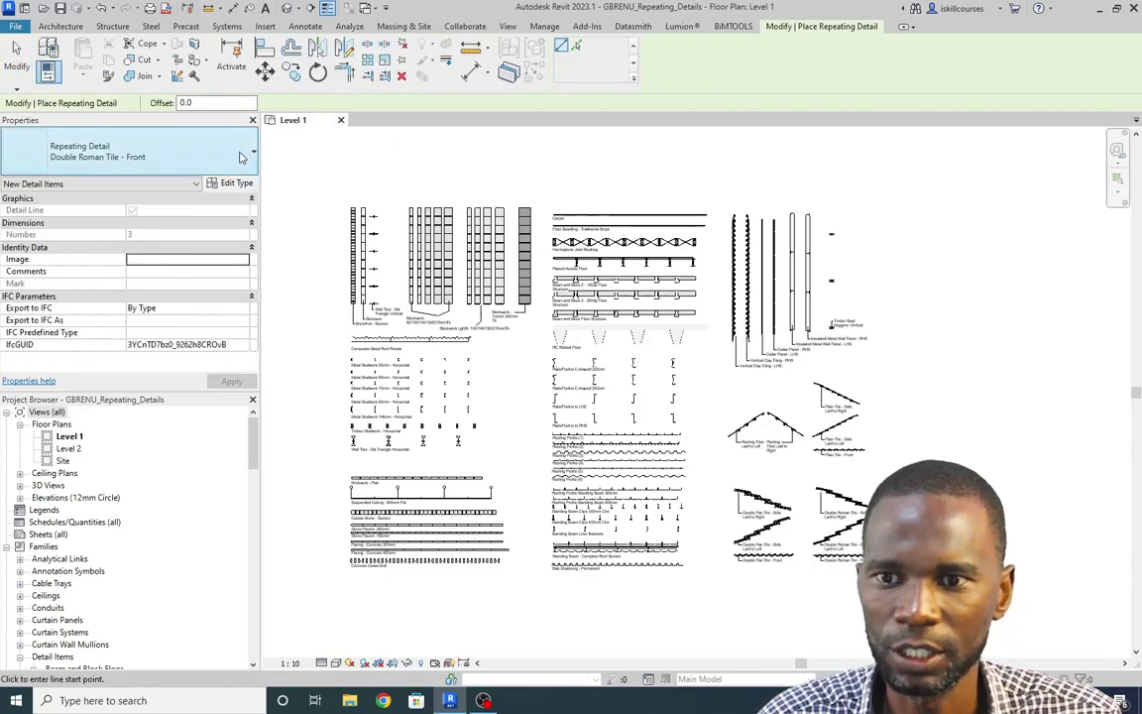
click(240, 154)
drag(252, 347, 263, 460)
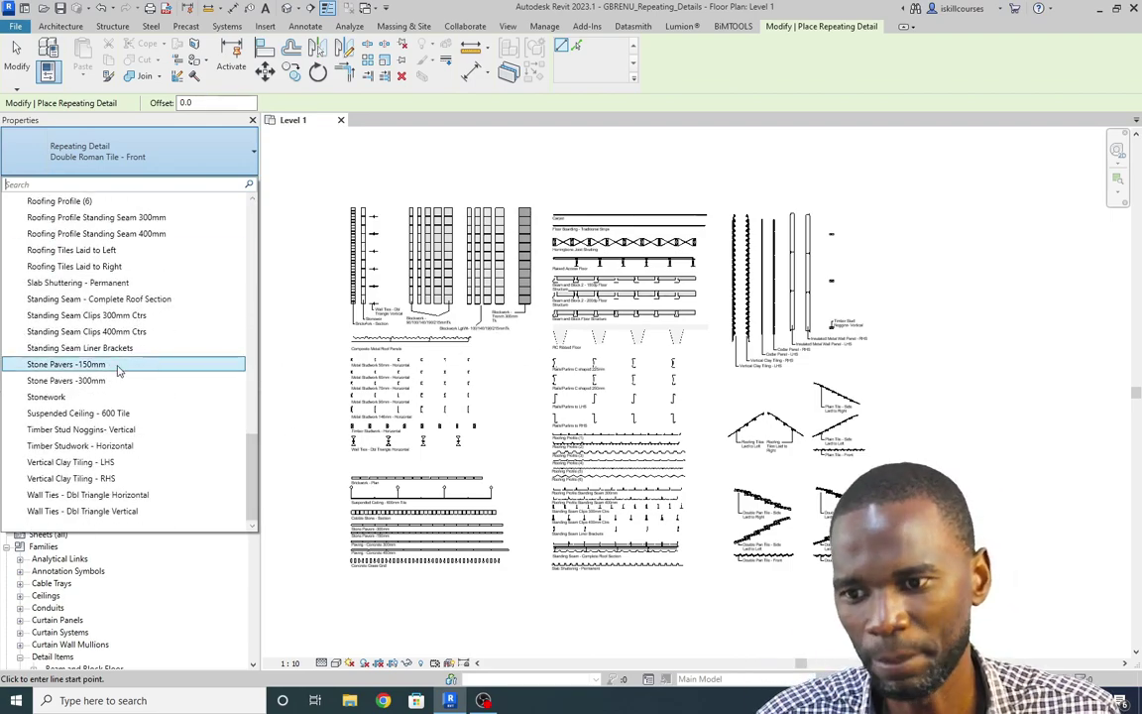
click(253, 200)
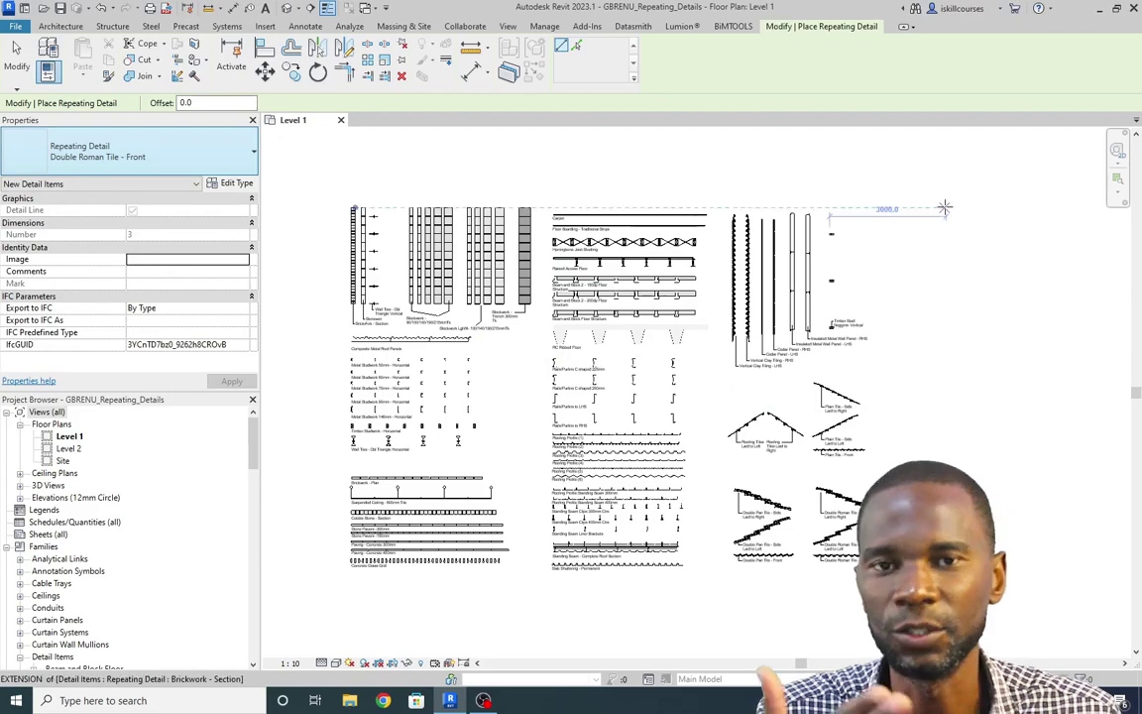
key(Escape)
key(Escape)
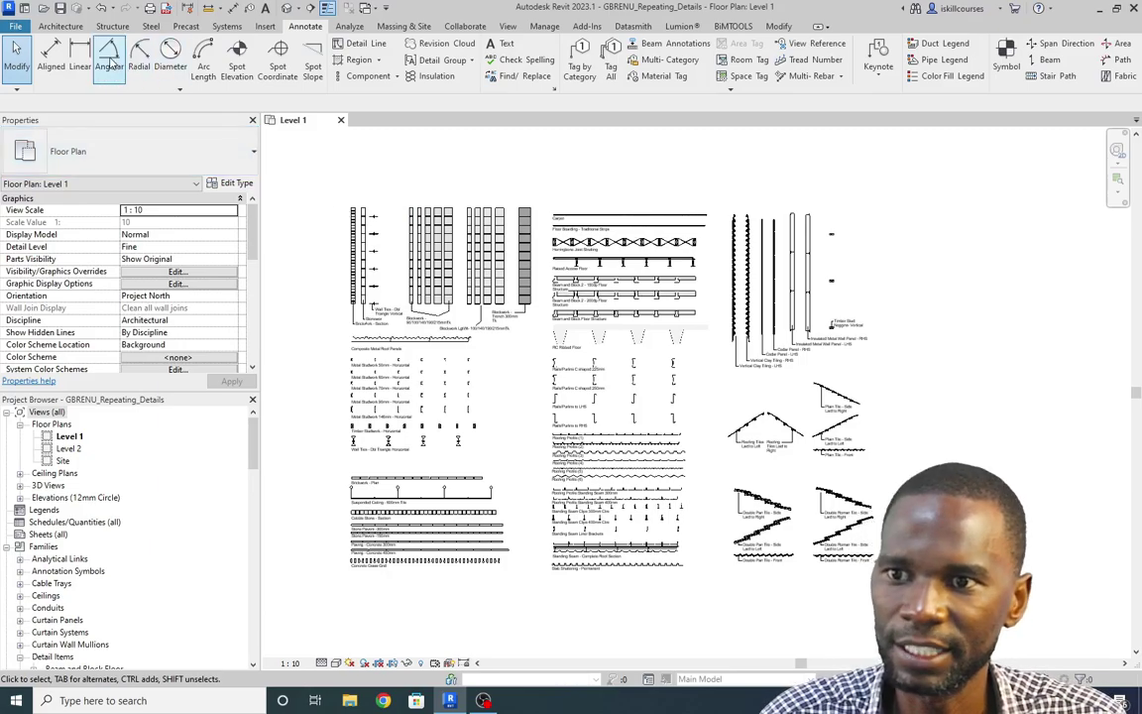
Create a new project from the Metric-Architectural Template.
click(24, 8)
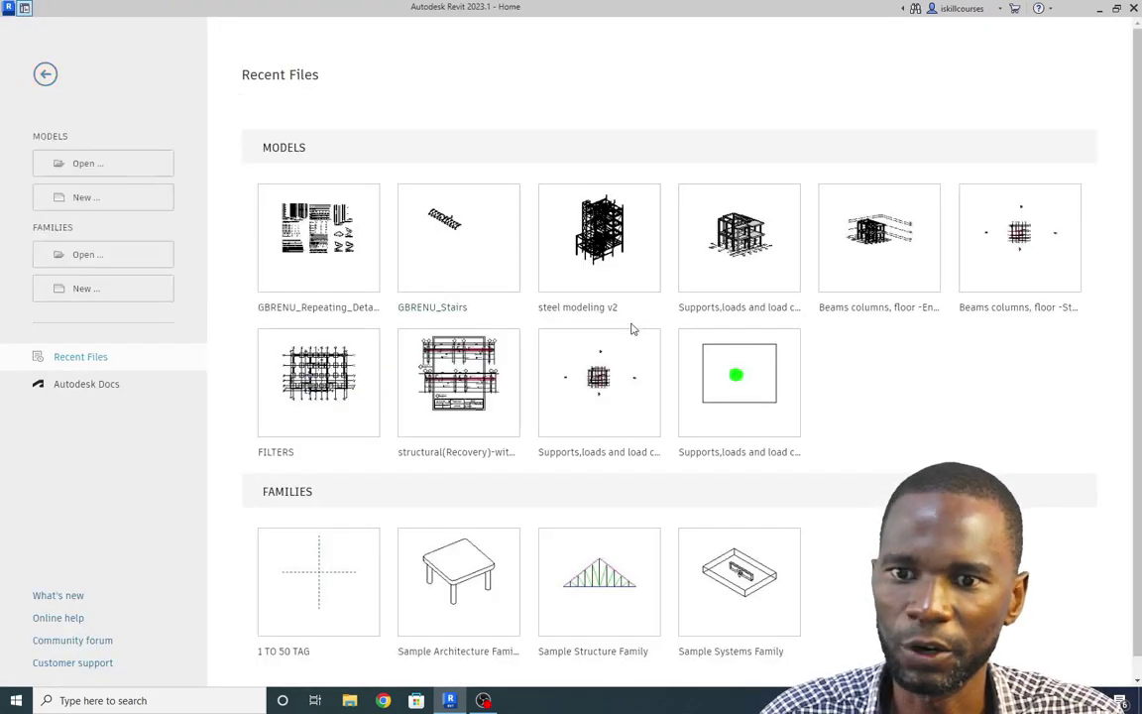
click(89, 197)
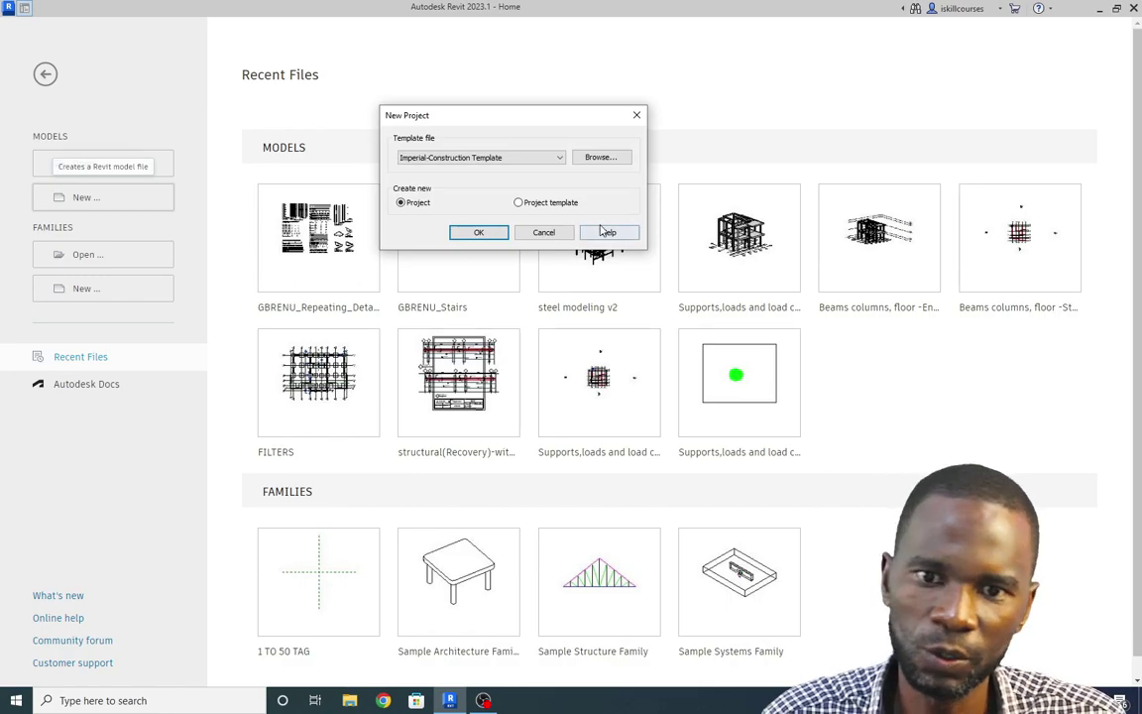
click(561, 160)
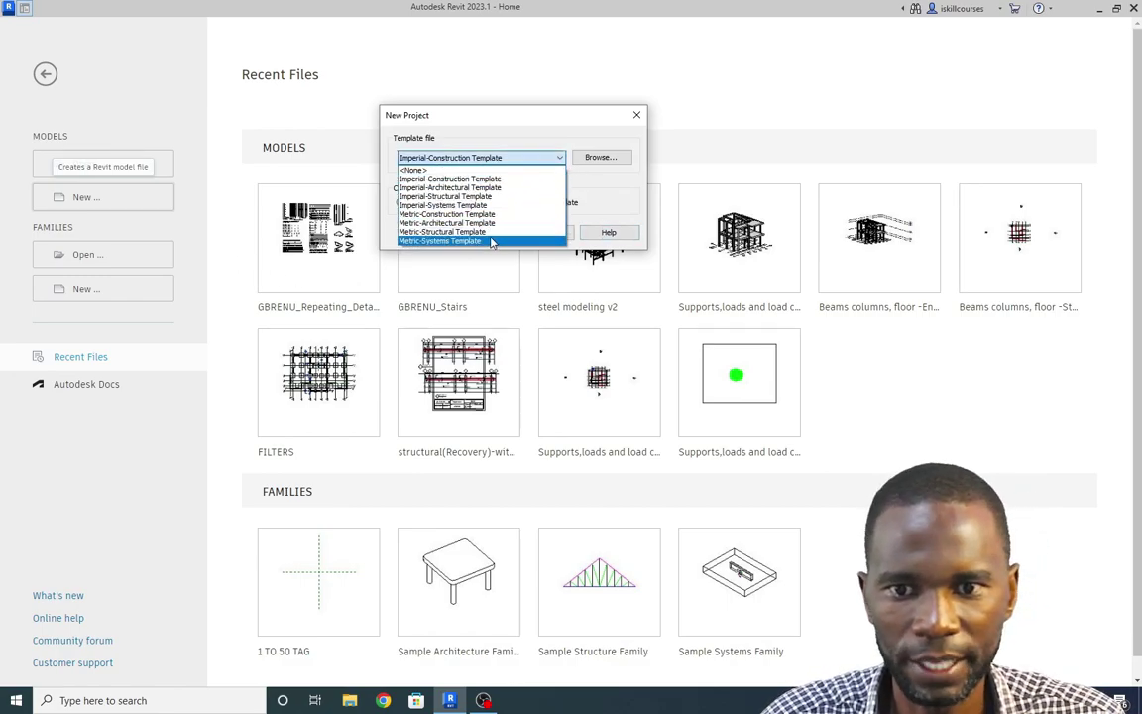
click(451, 225)
click(483, 231)
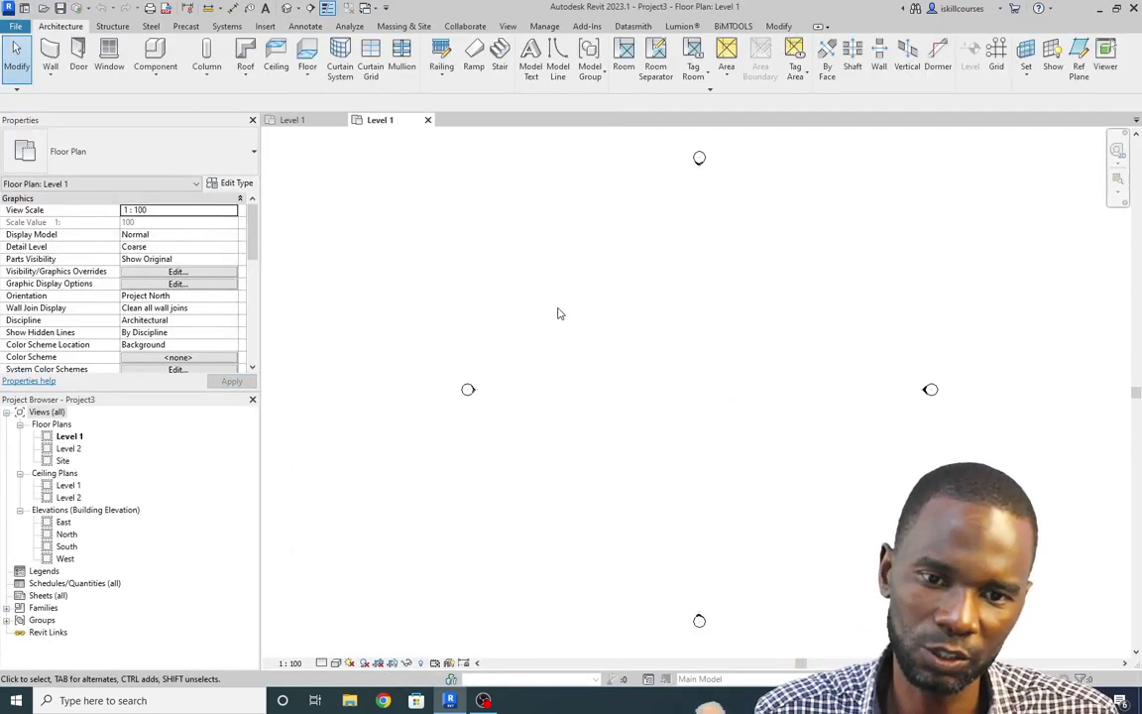
Confirm Project3's Repeating Detail type list holds only Brick, then return to the GBRENU Level 1 plan.
scroll(487, 322, down, 3)
scroll(558, 318, up, 2)
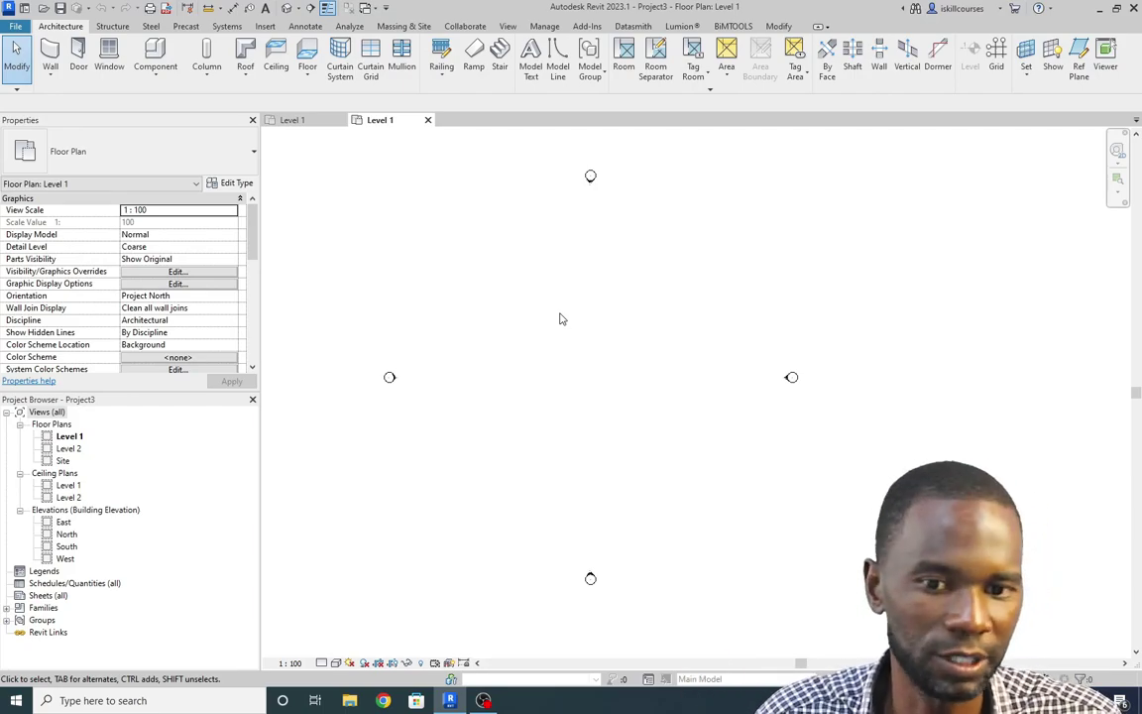
scroll(560, 319, down, 1)
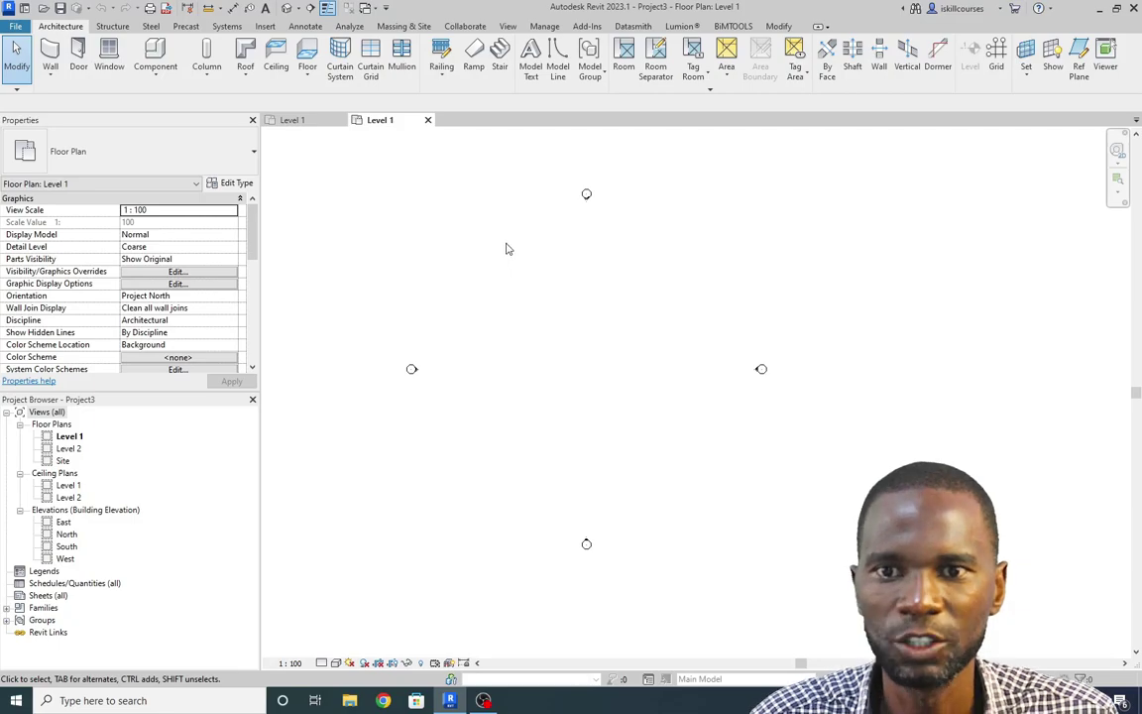
click(306, 26)
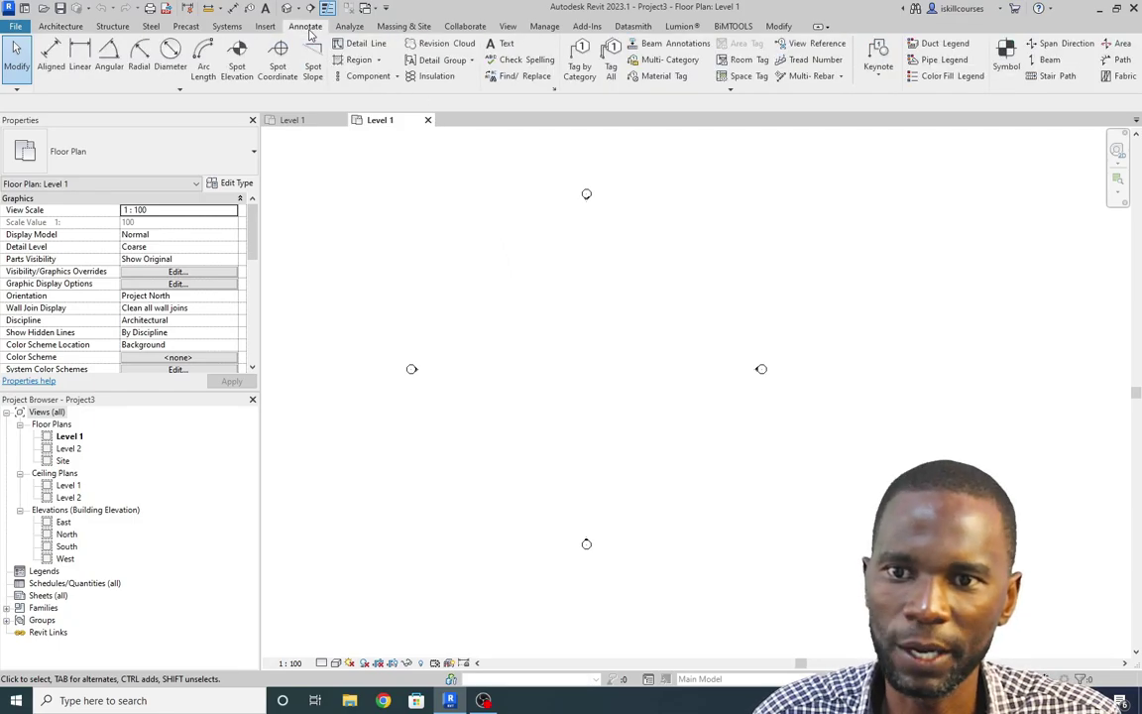
click(394, 79)
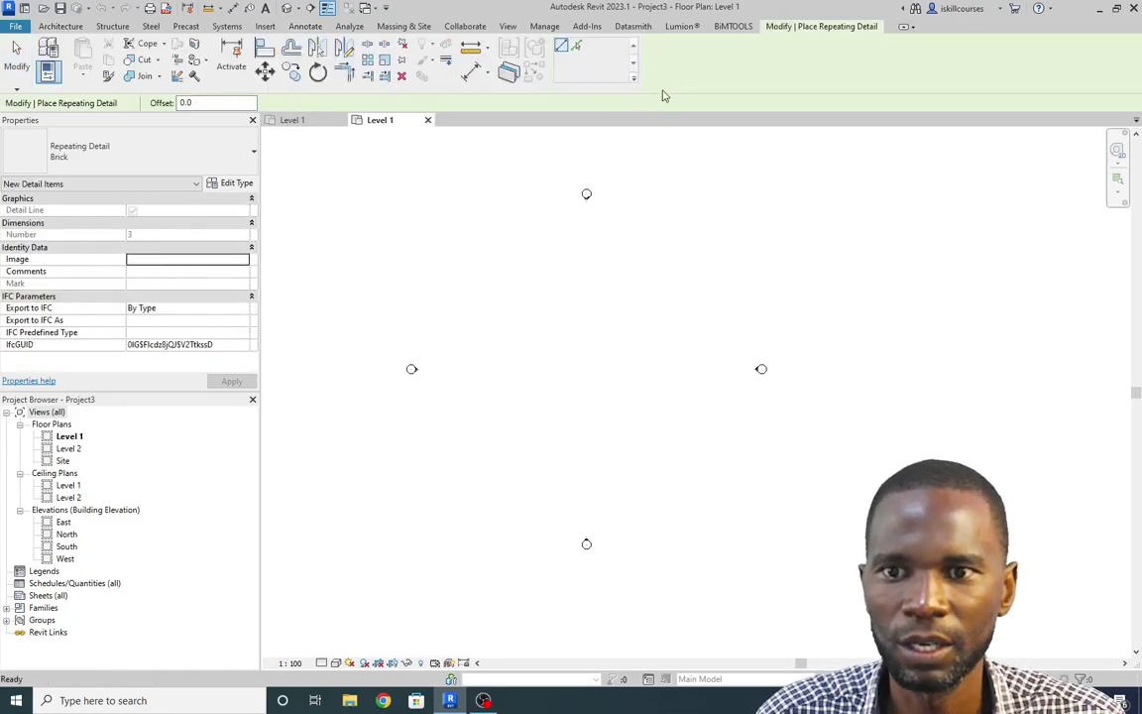
key(Escape)
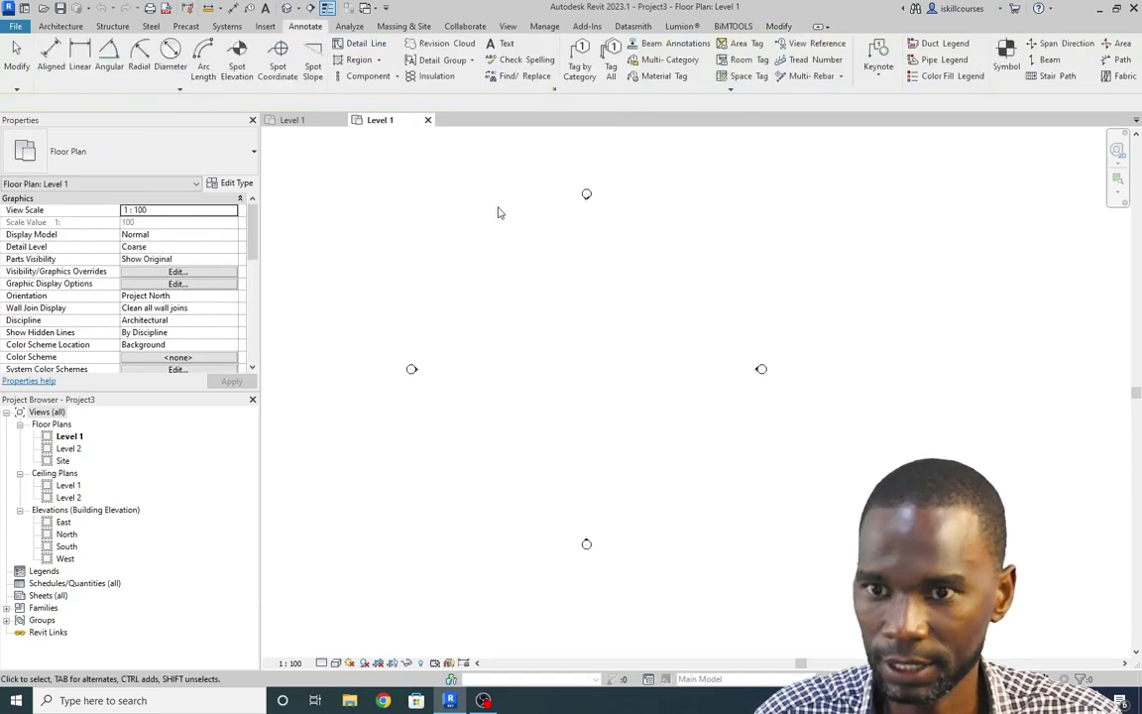
click(396, 79)
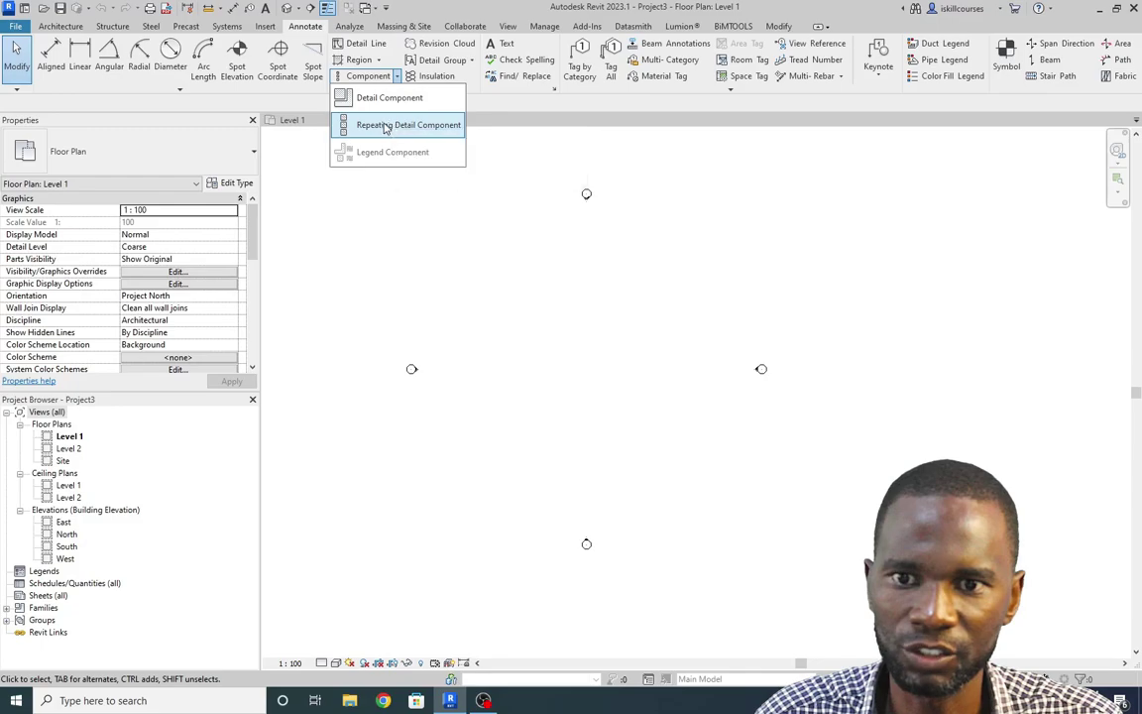
click(394, 124)
click(243, 153)
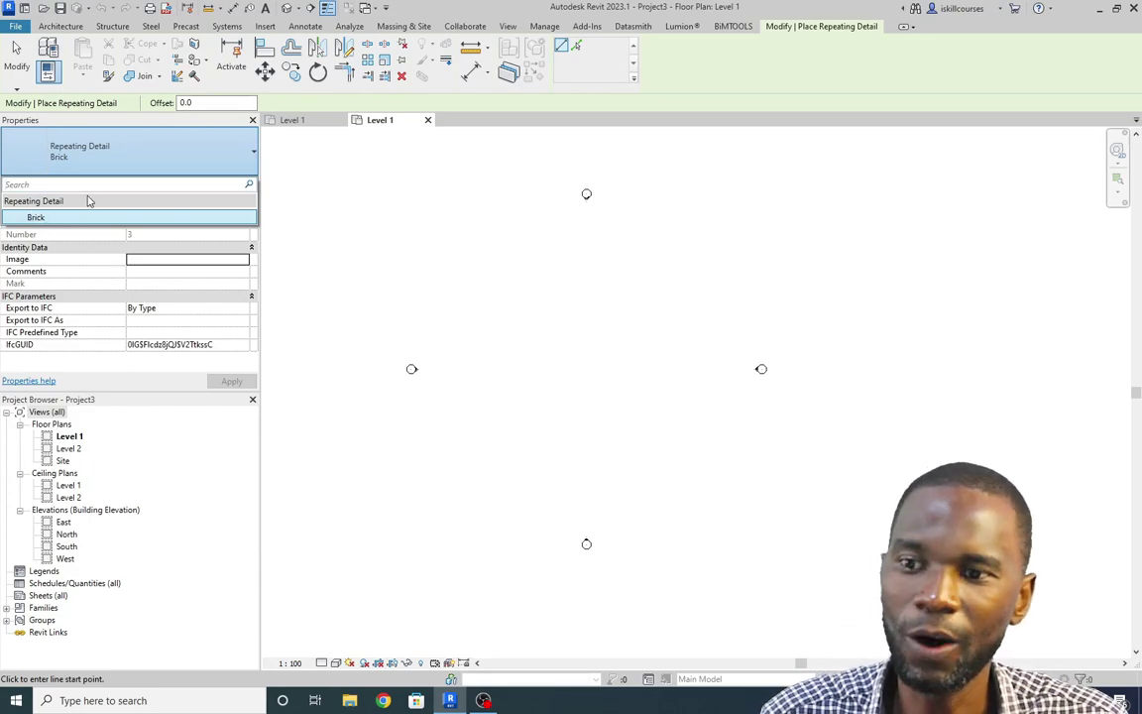
click(293, 122)
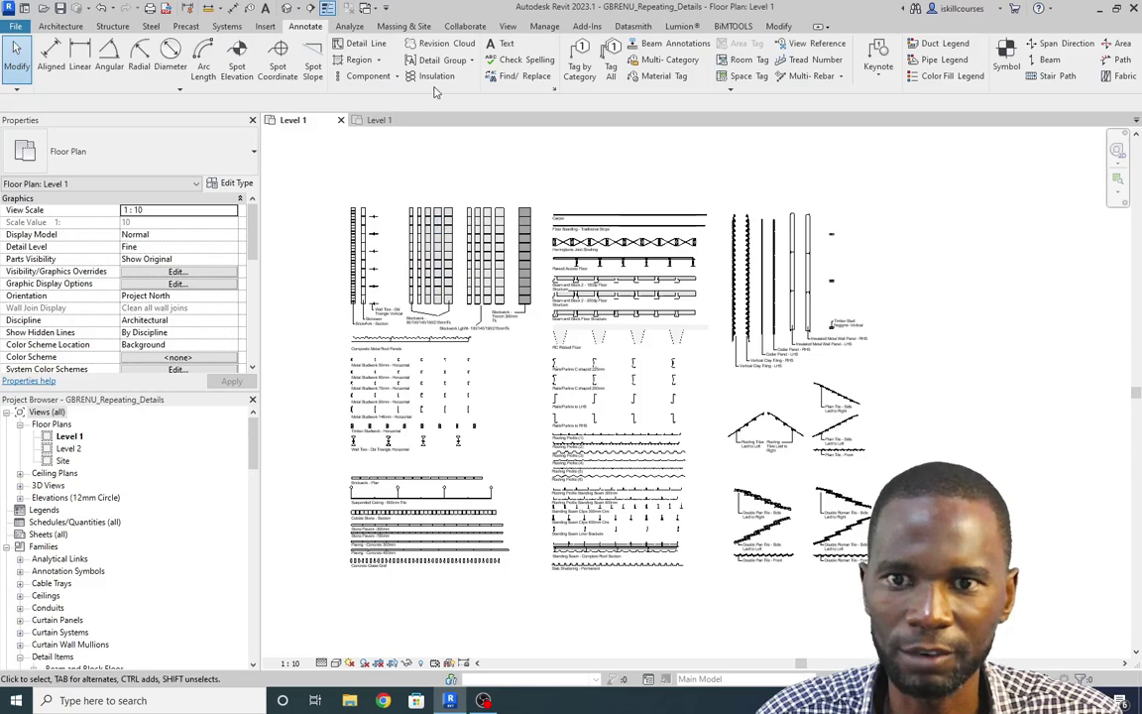
click(357, 77)
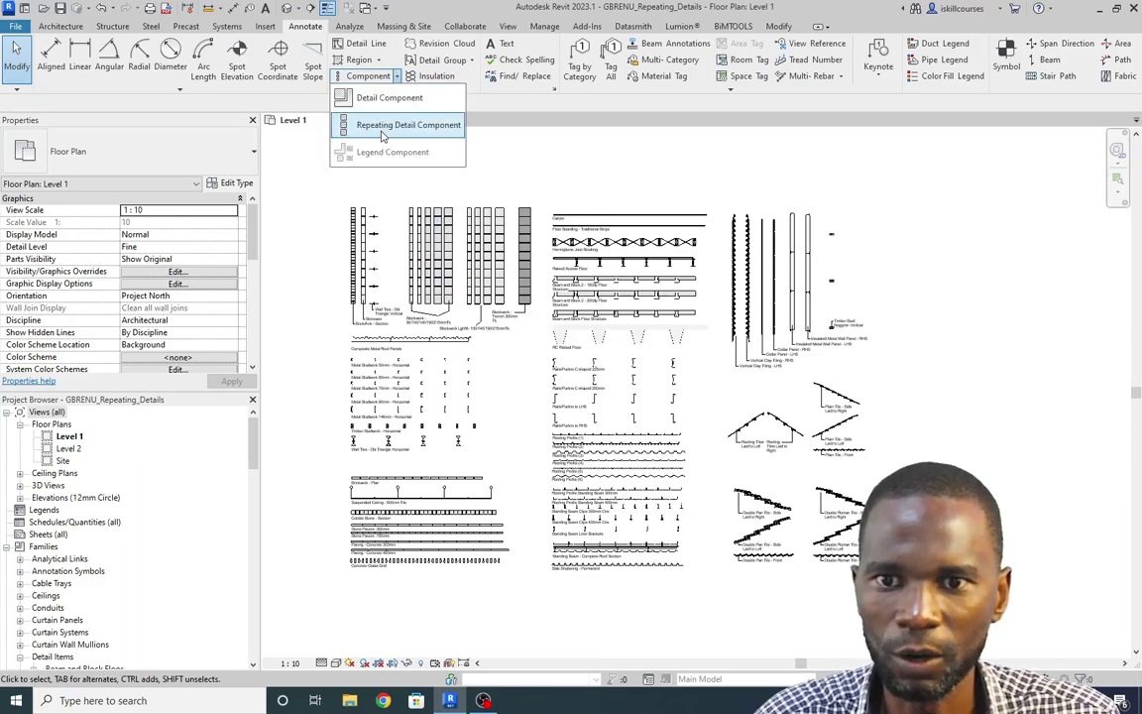
click(374, 98)
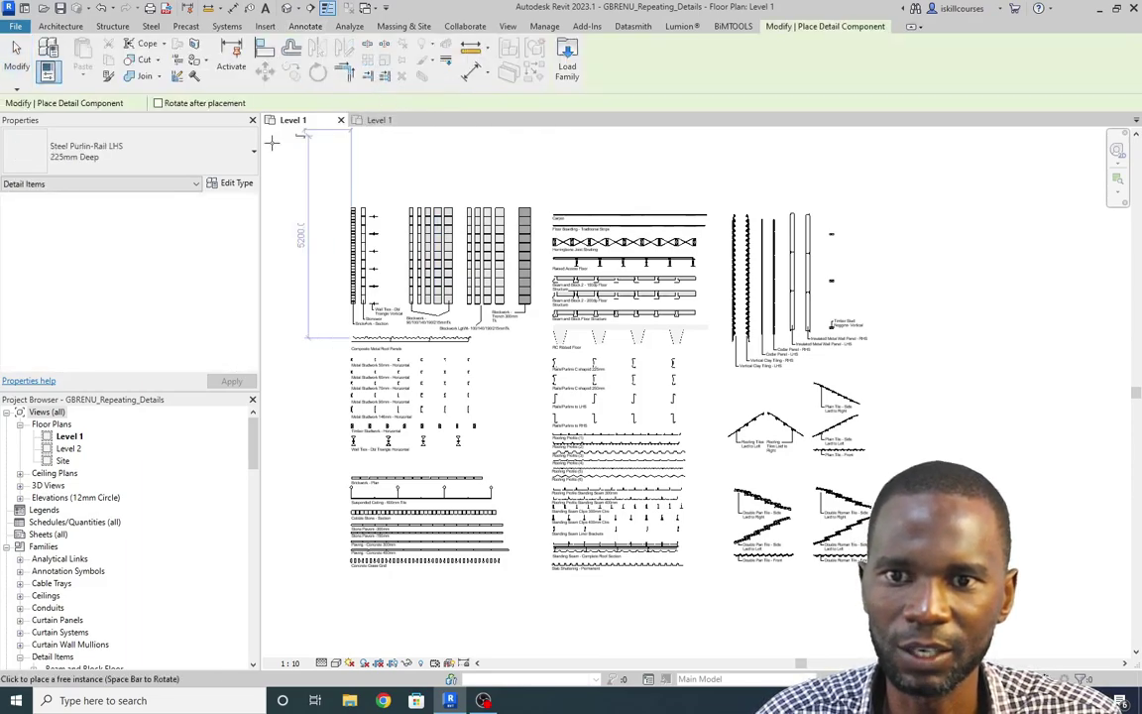
click(118, 151)
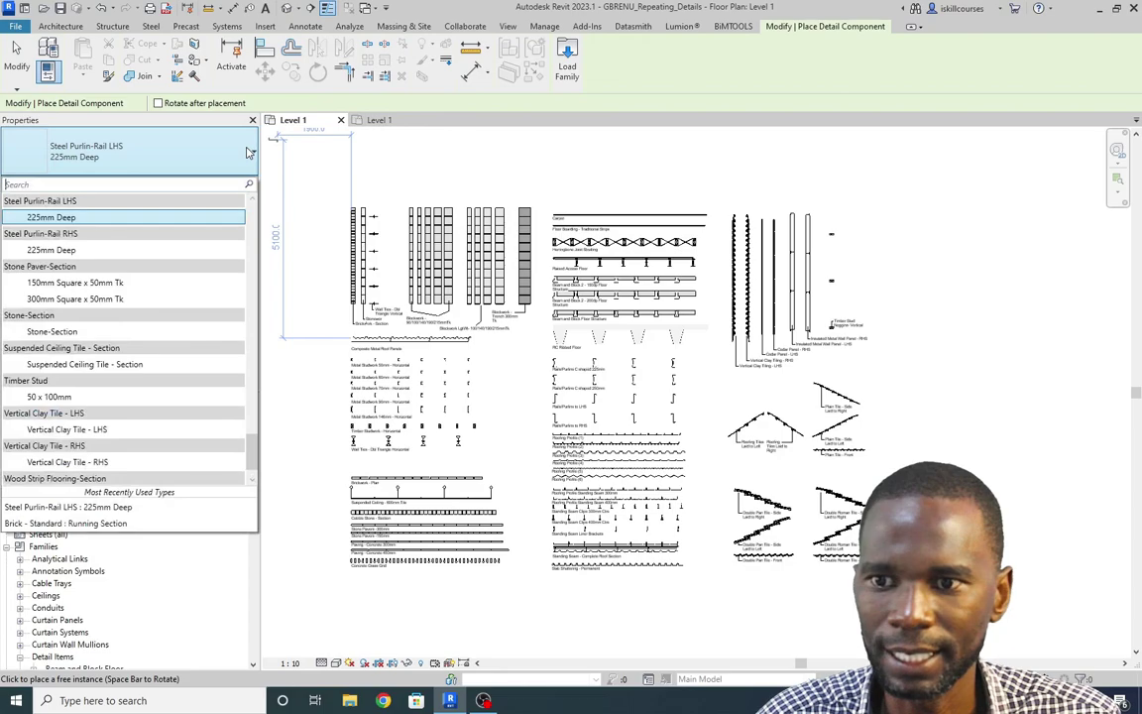
click(607, 195)
key(Escape)
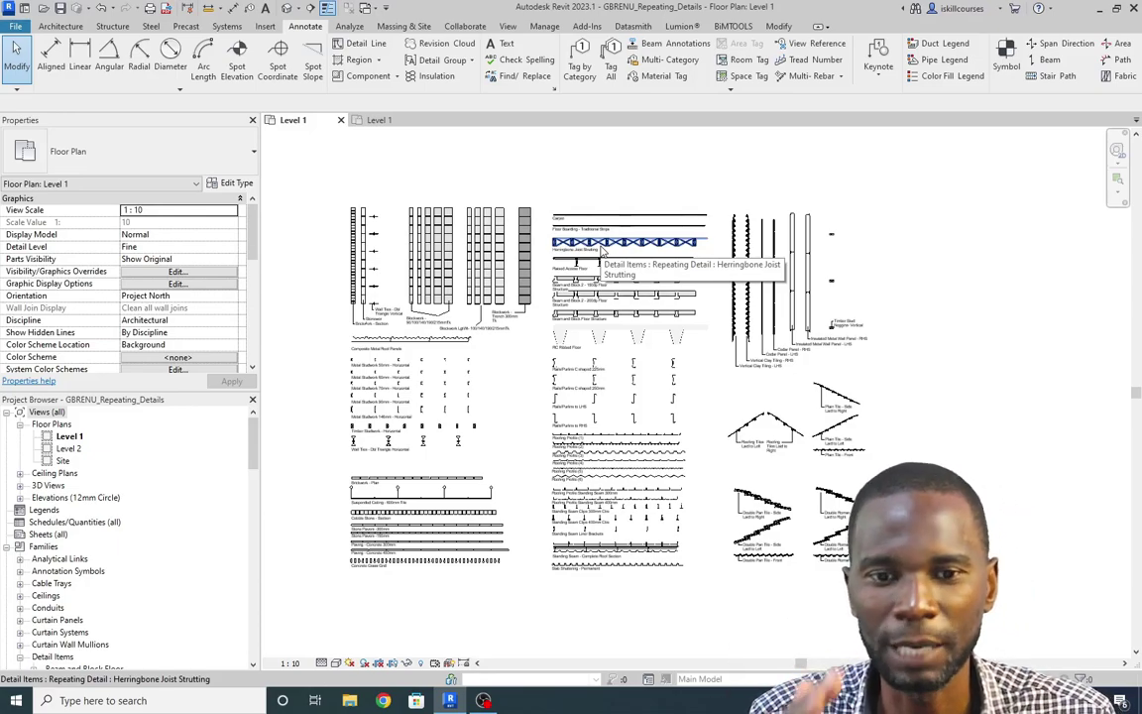
scroll(644, 309, up, 3)
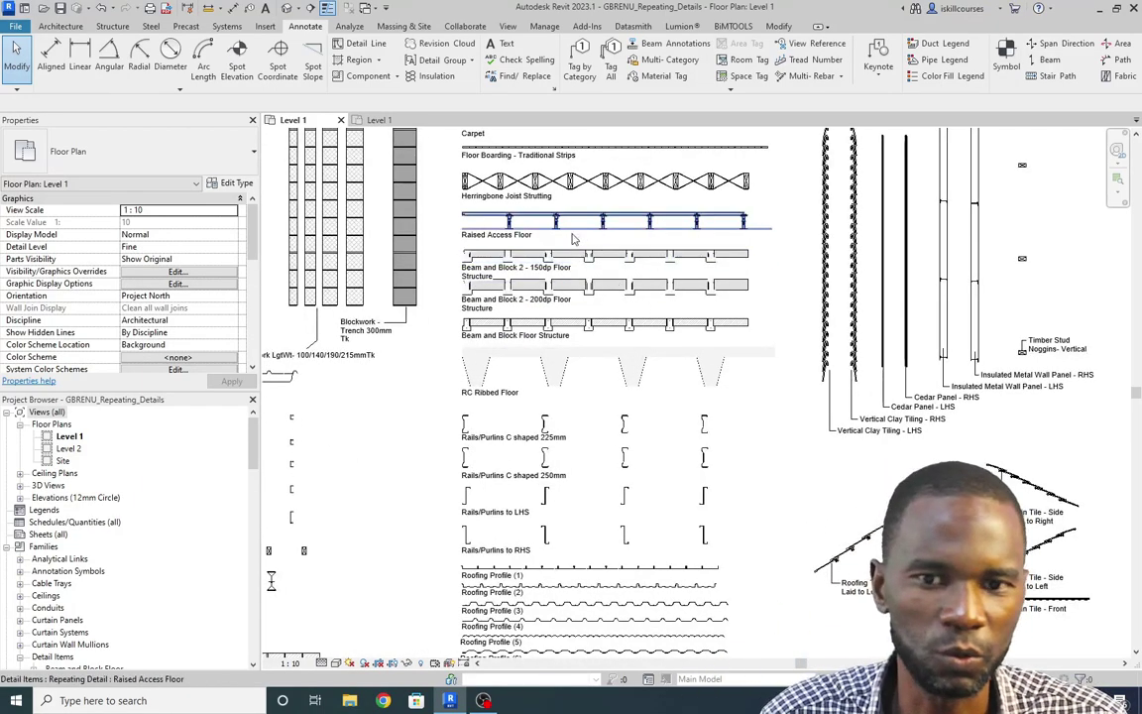
scroll(593, 283, down, 4)
scroll(589, 262, up, 3)
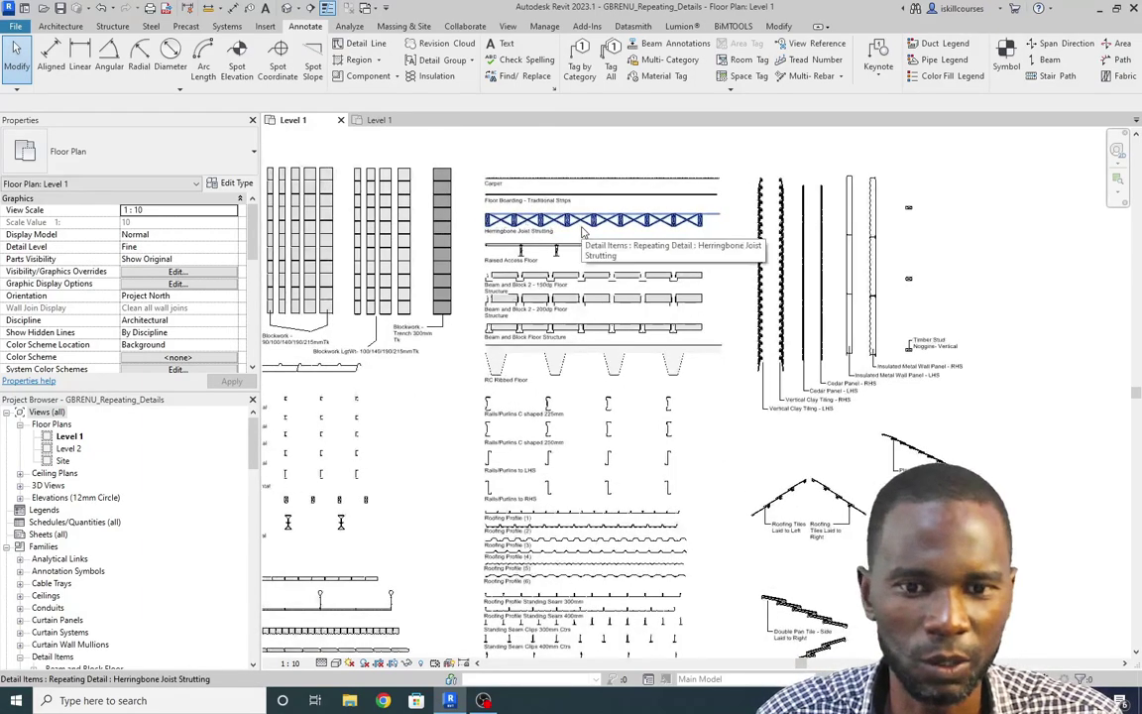
scroll(599, 241, down, 1)
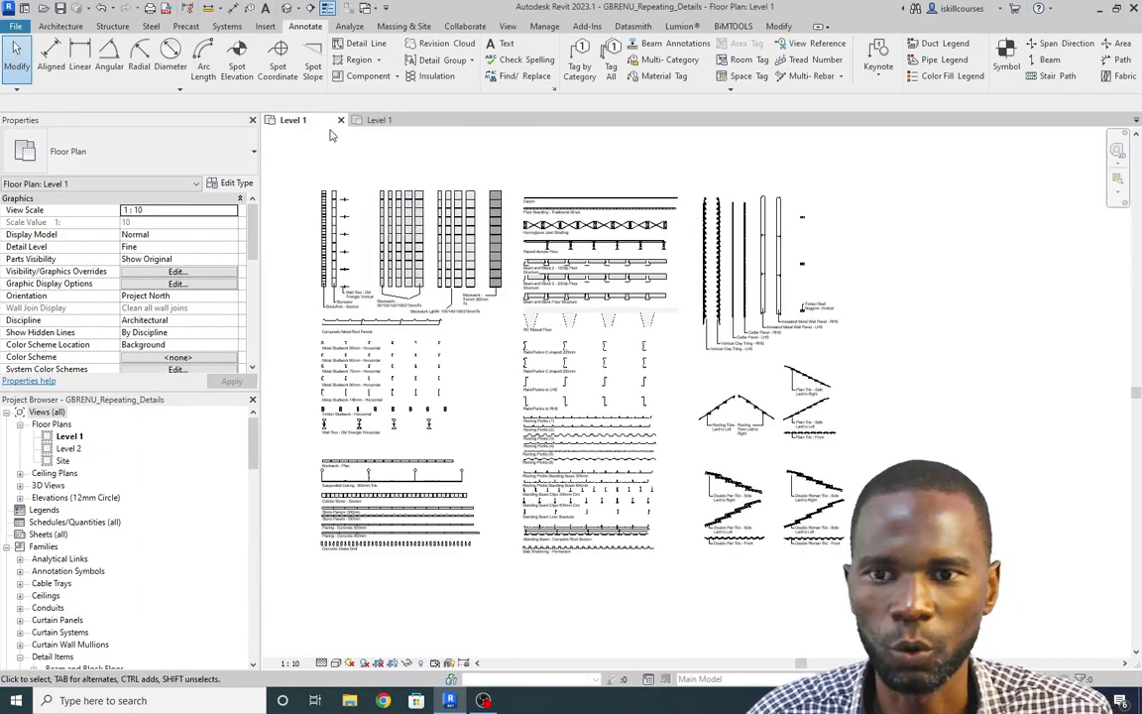
Close the GBRENU Level 1 view and discard its changes without saving.
click(340, 120)
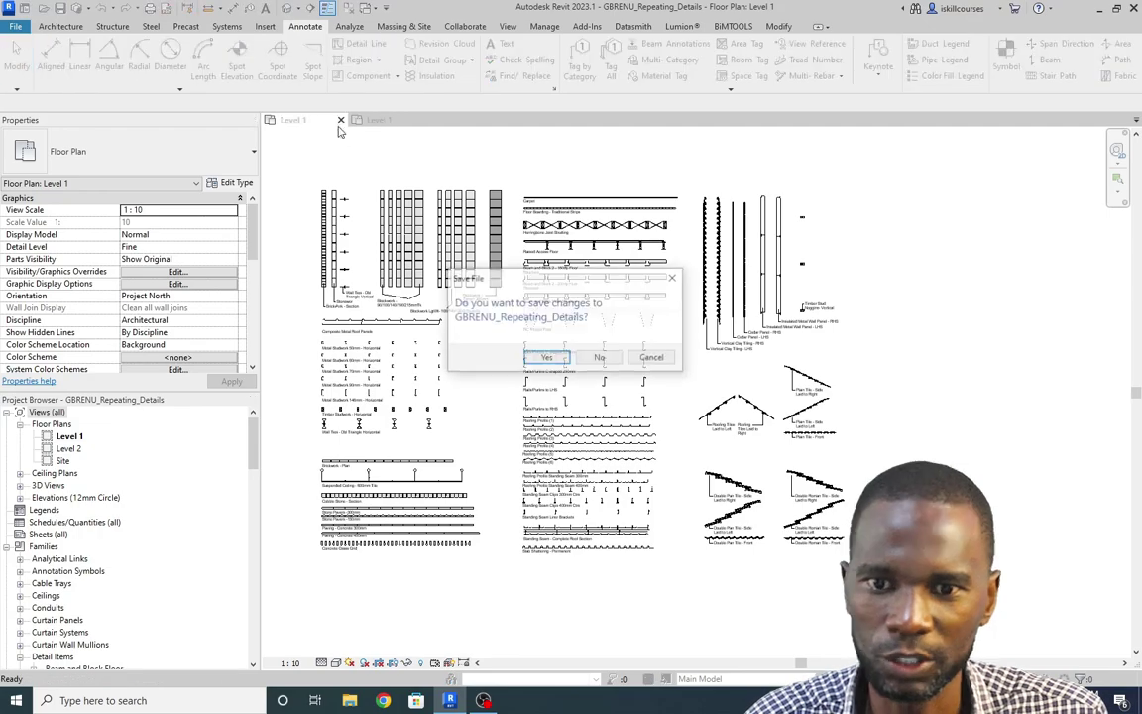
click(600, 358)
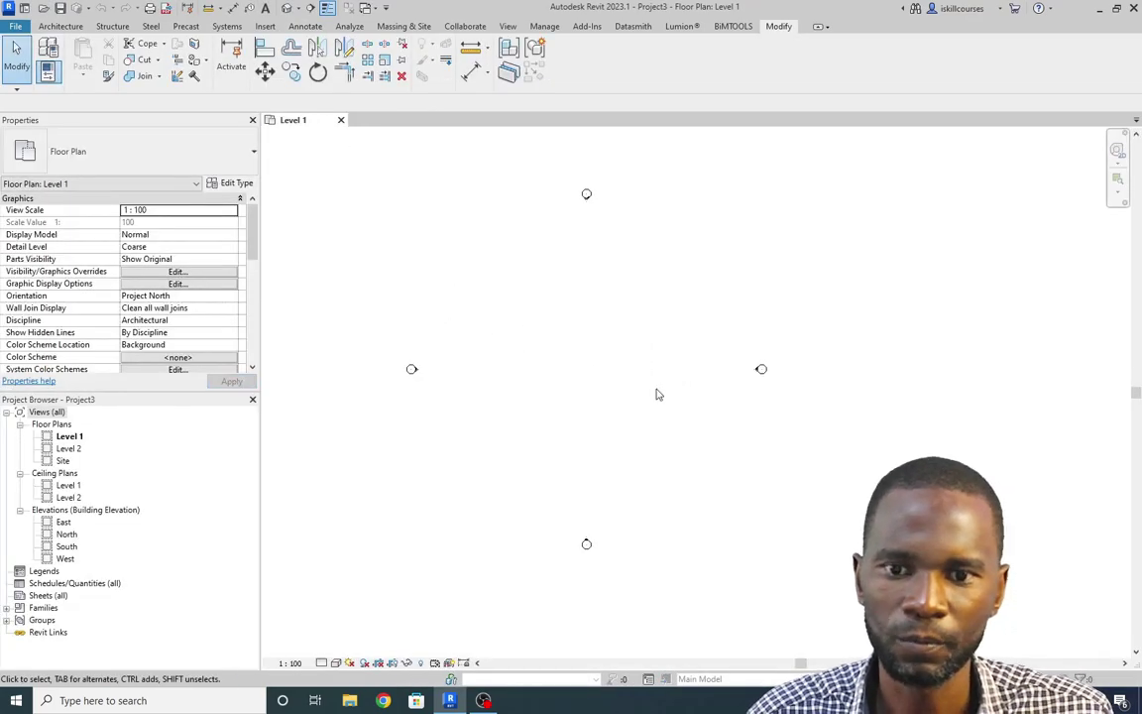
scroll(556, 304, up, 1)
scroll(557, 334, down, 1)
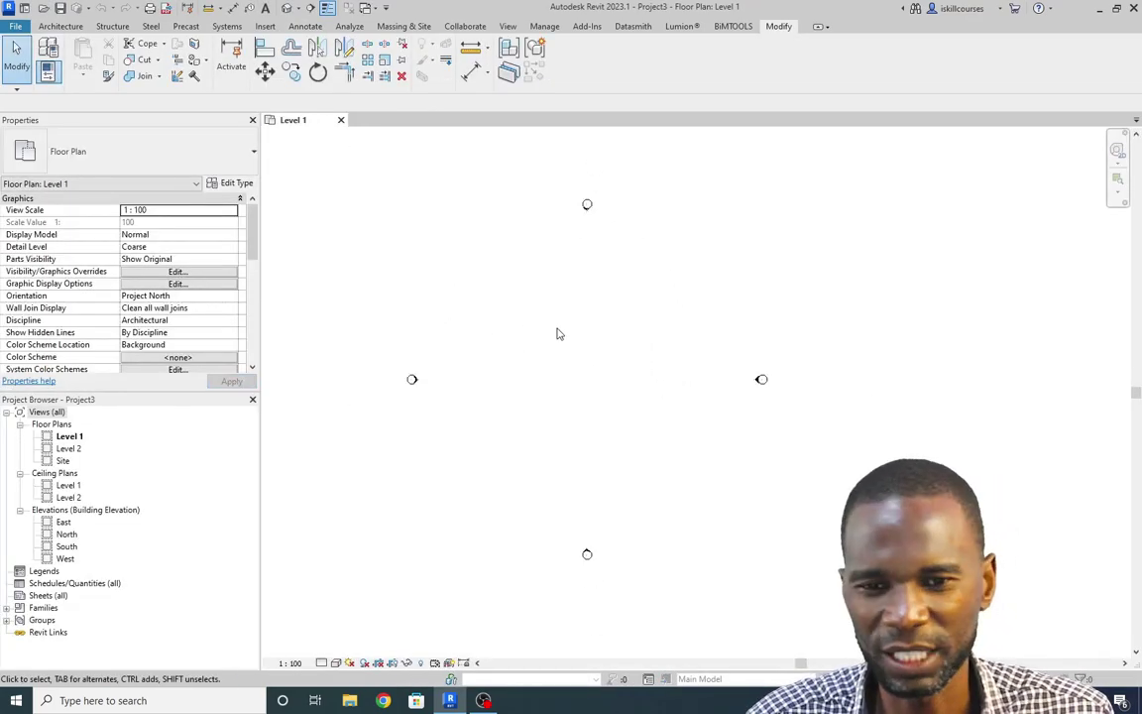
scroll(558, 329, up, 2)
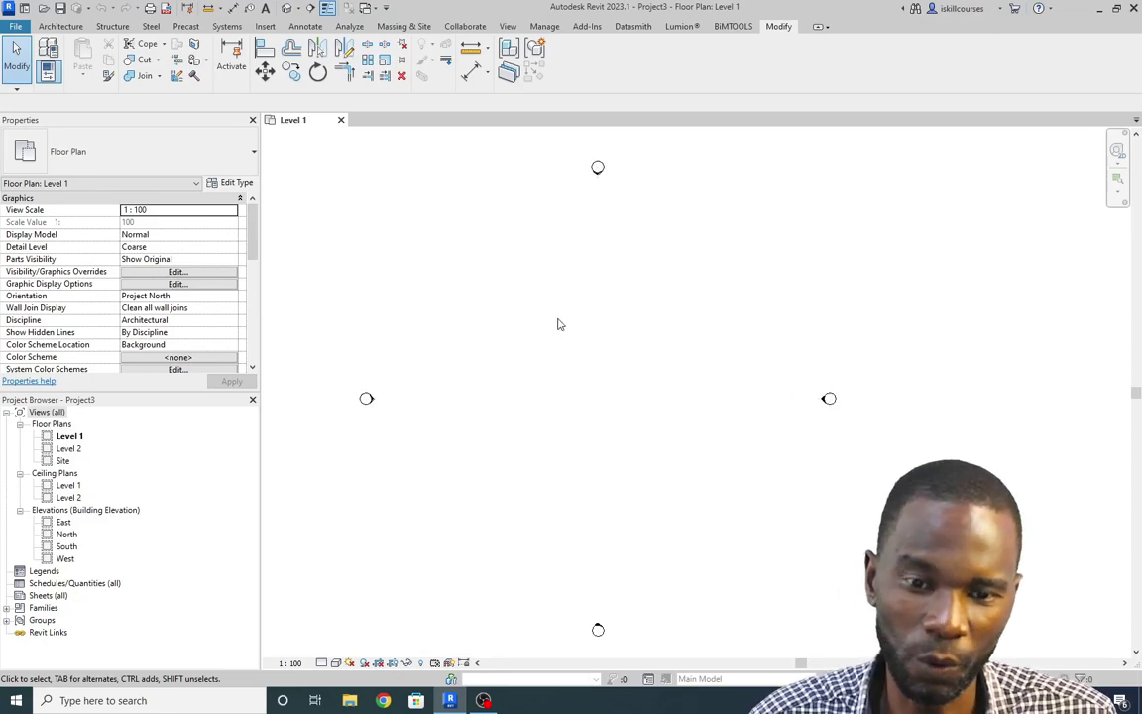
scroll(556, 325, down, 1)
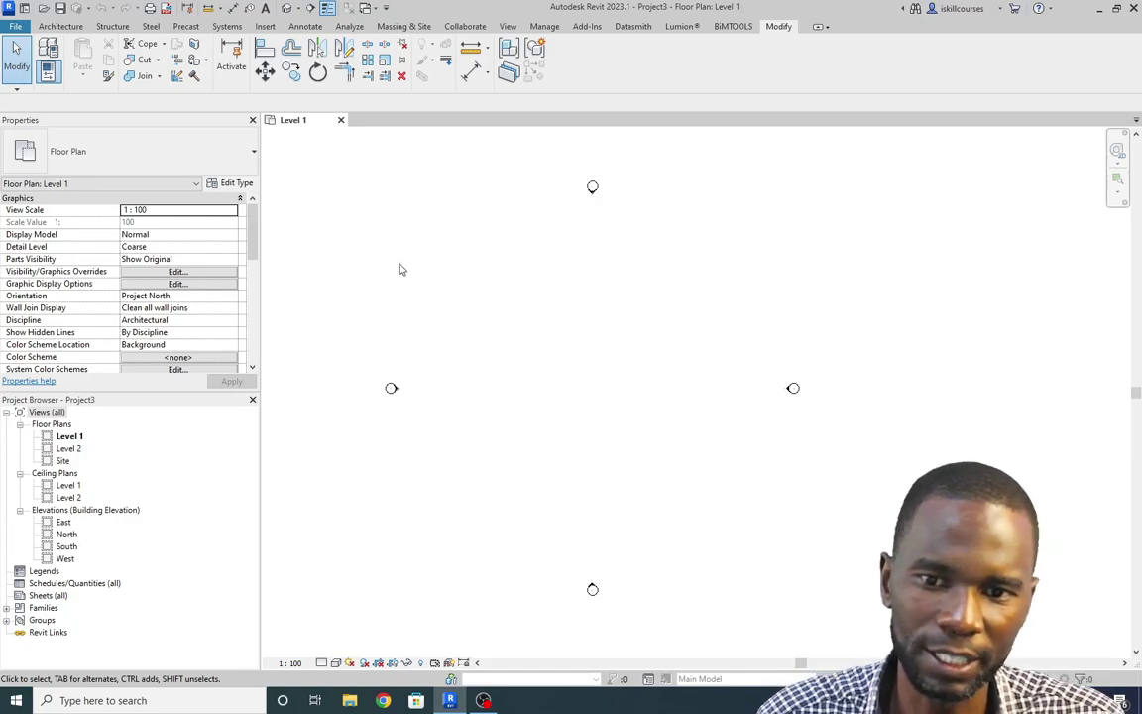
In the Open dialog, move up the folder tree to the C: drive root.
click(43, 8)
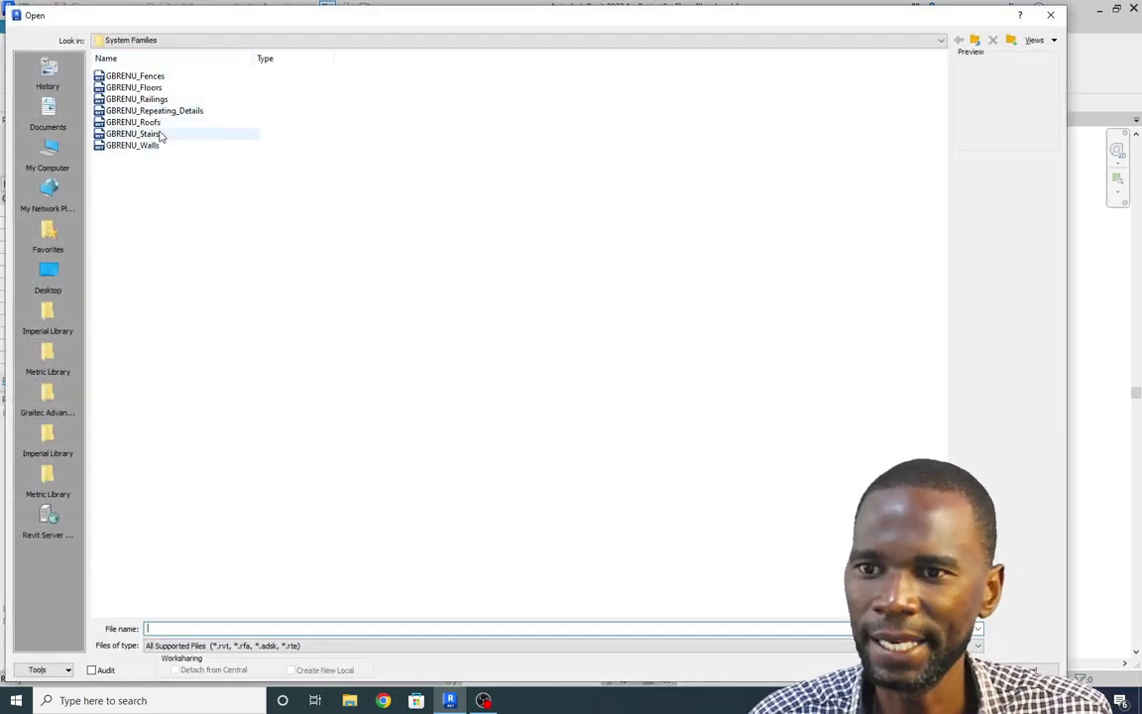
click(976, 41)
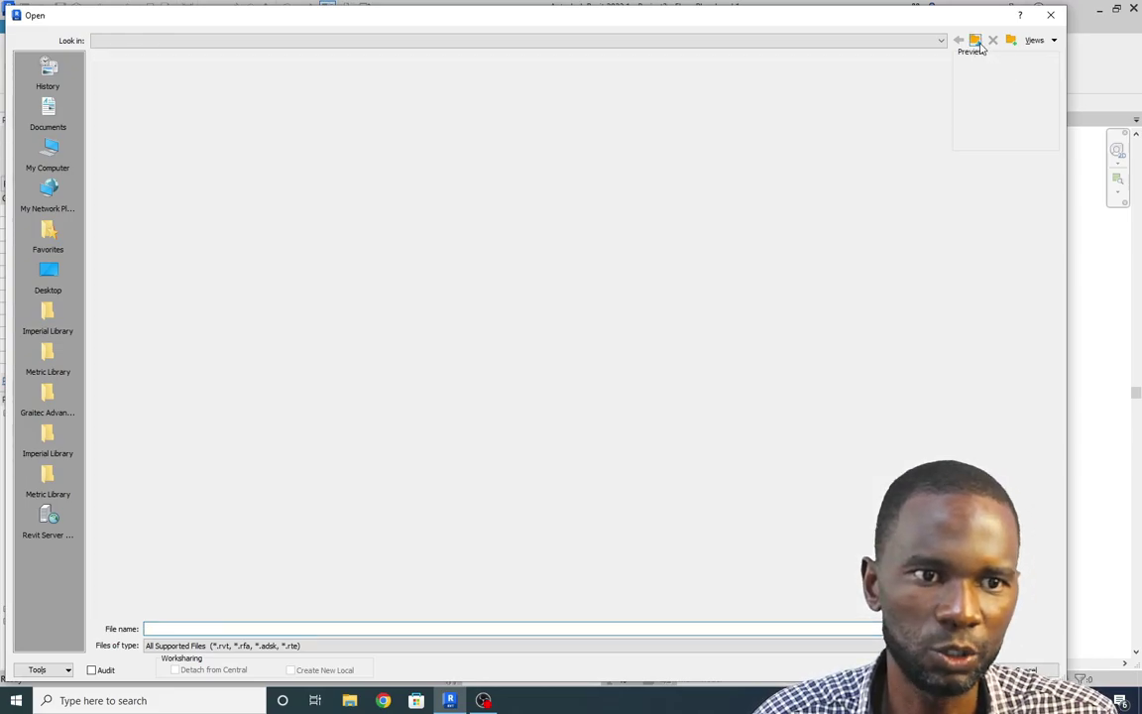
click(976, 41)
click(976, 41)
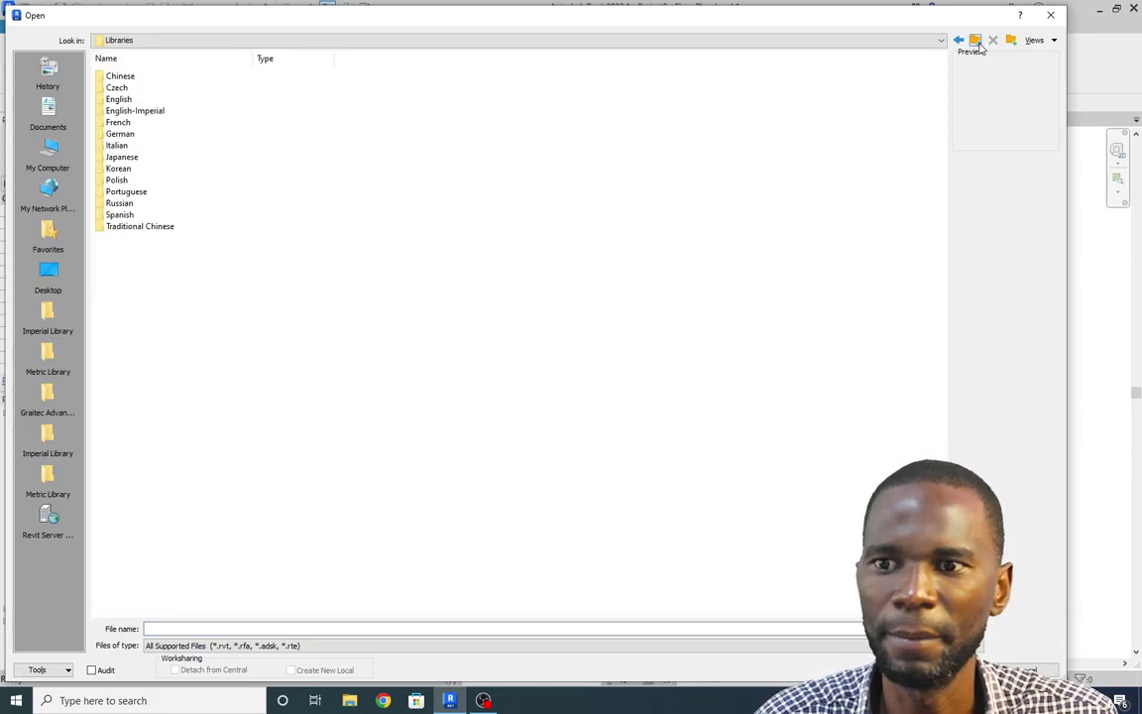
click(975, 40)
click(976, 41)
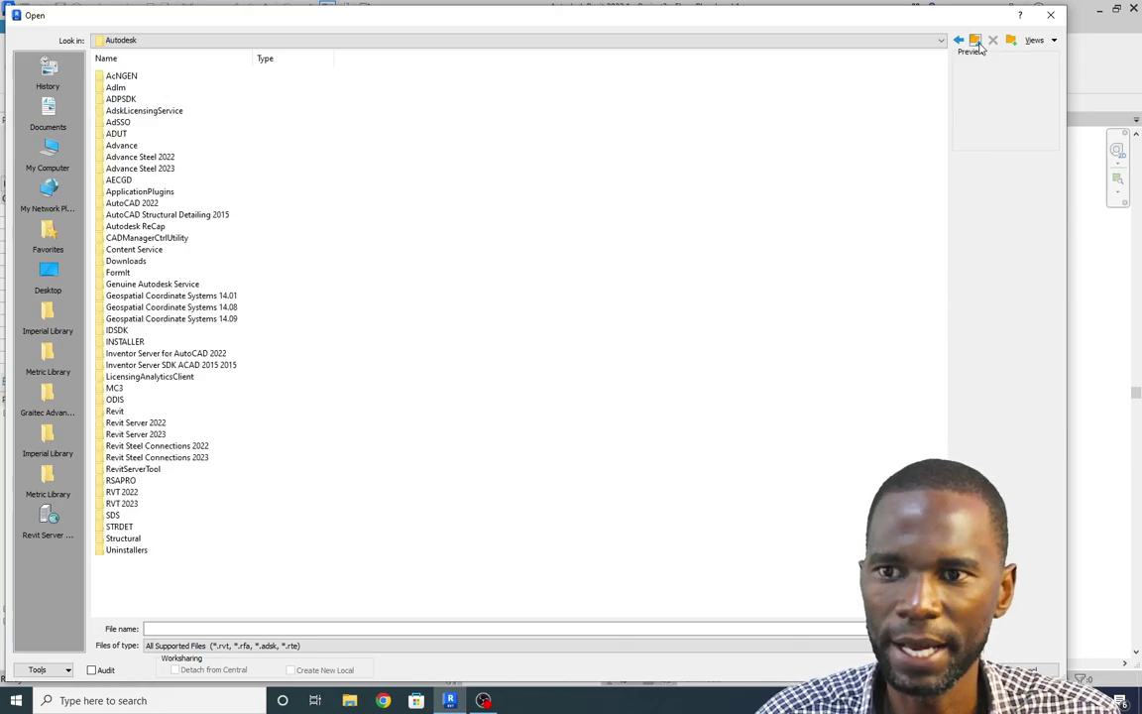
click(976, 40)
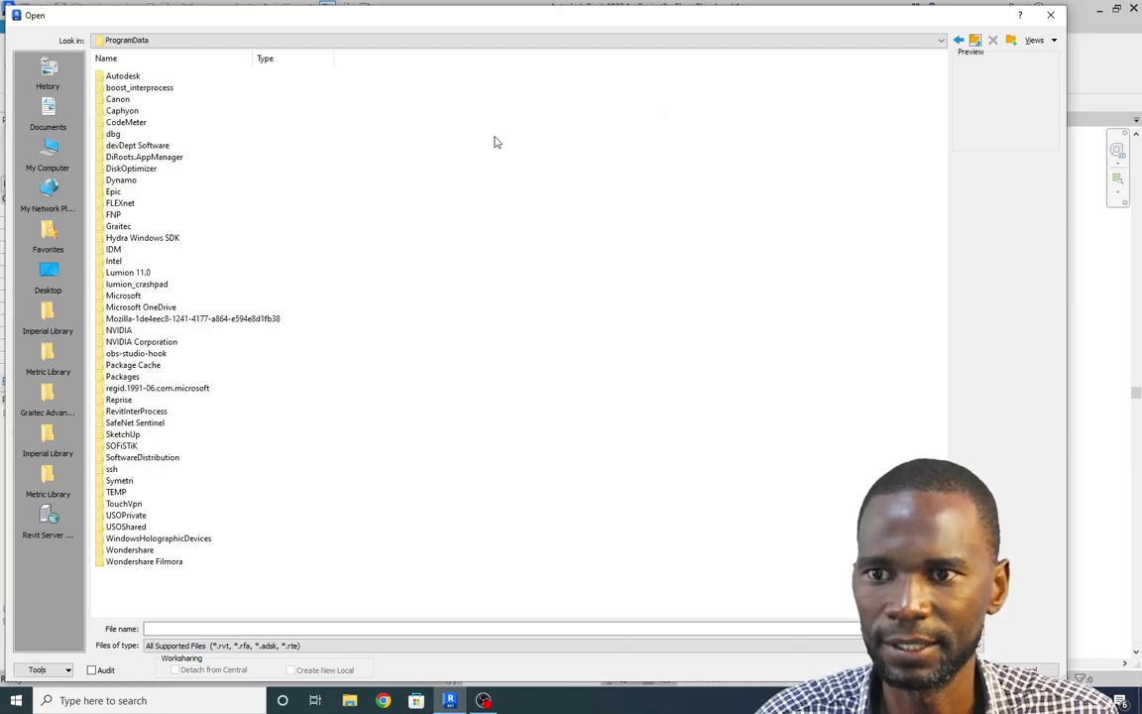
click(976, 42)
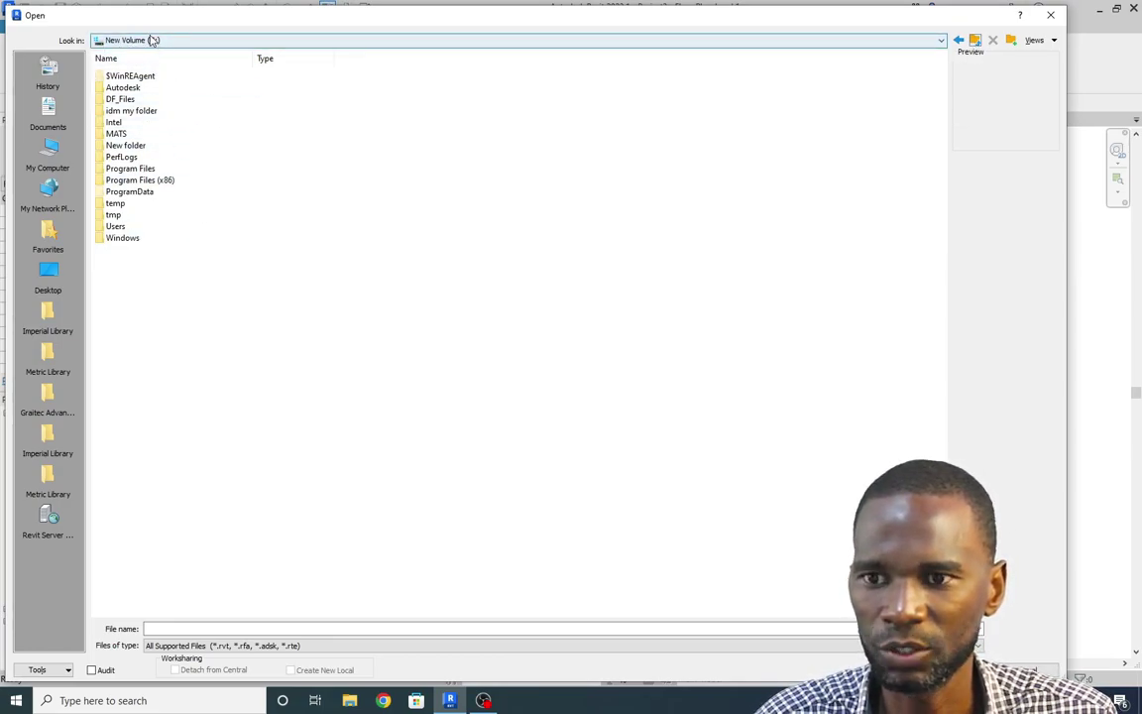
Browse to ProgramData\Autodesk\RVT 2023\Libraries\English\UK\System Families and select GBRENU_Repeating_Details.rvt.
double_click(142, 193)
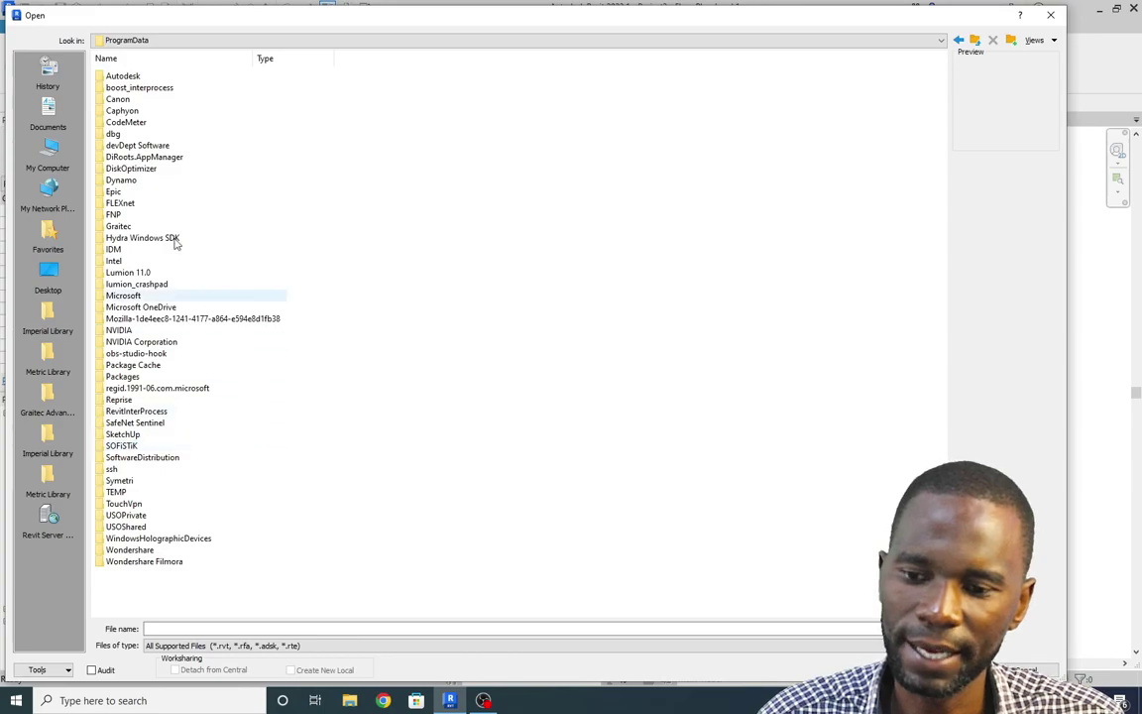
double_click(123, 76)
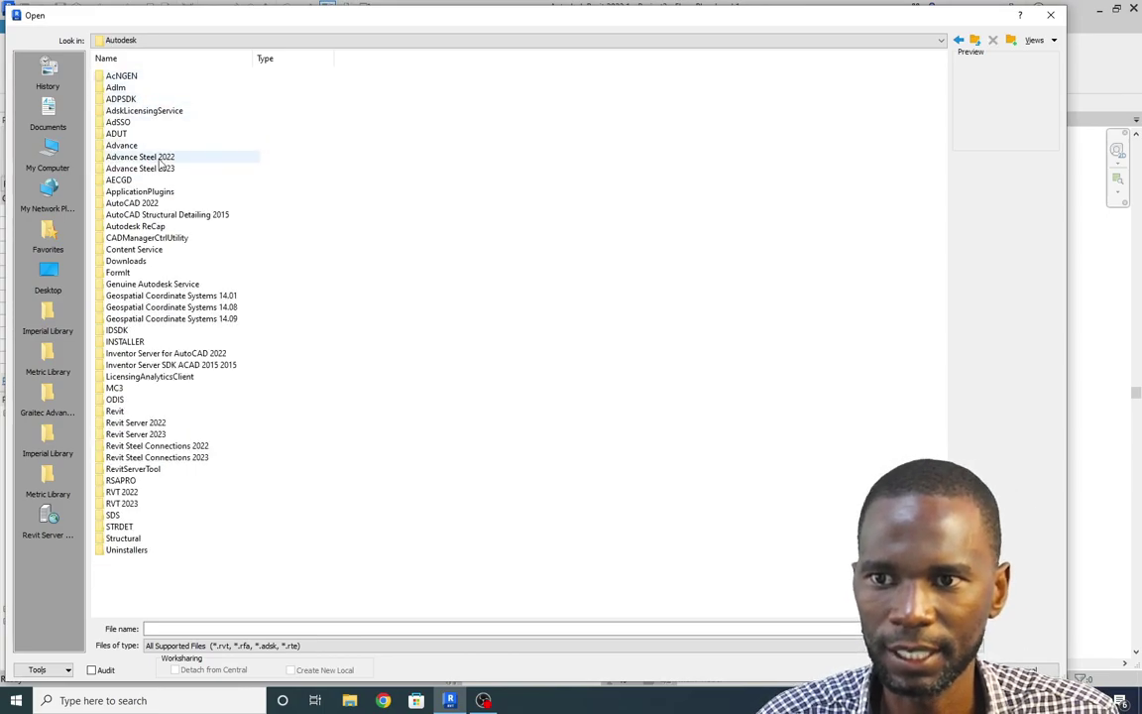
double_click(121, 504)
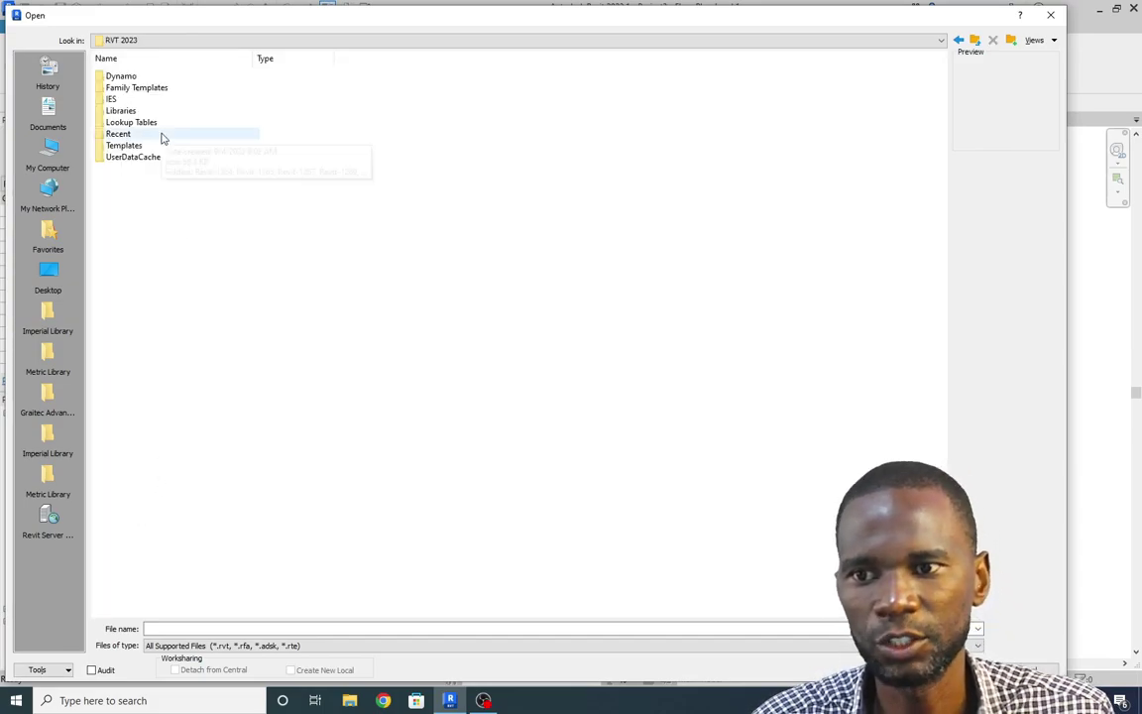
double_click(130, 113)
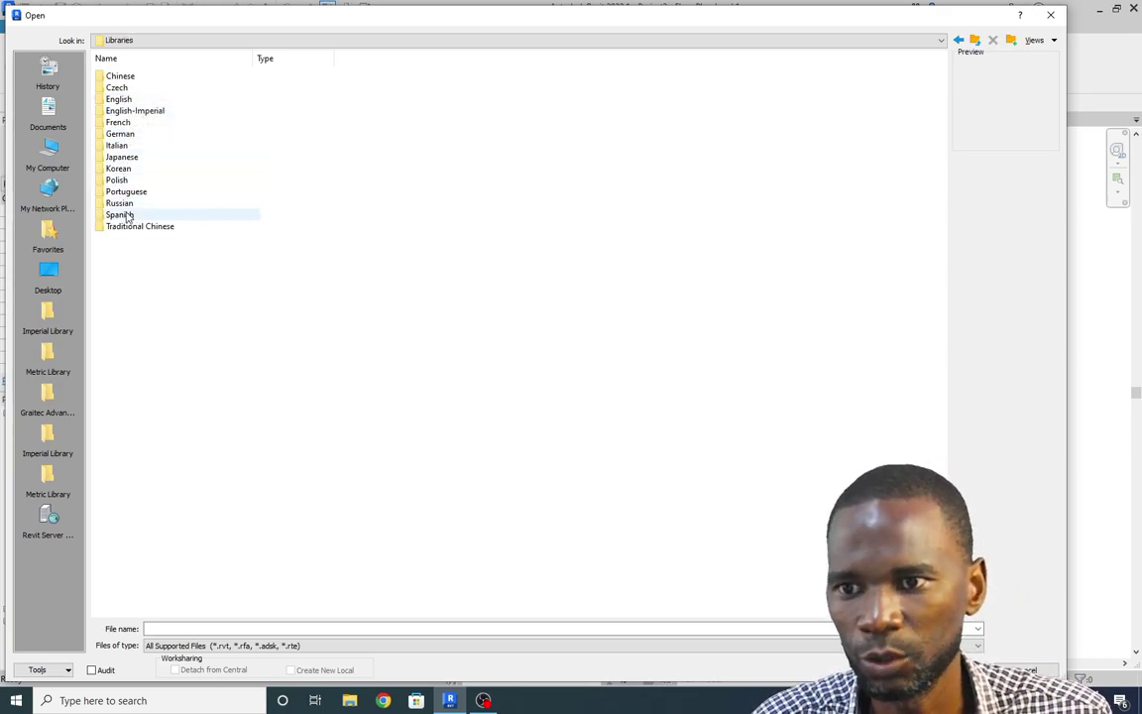
double_click(117, 99)
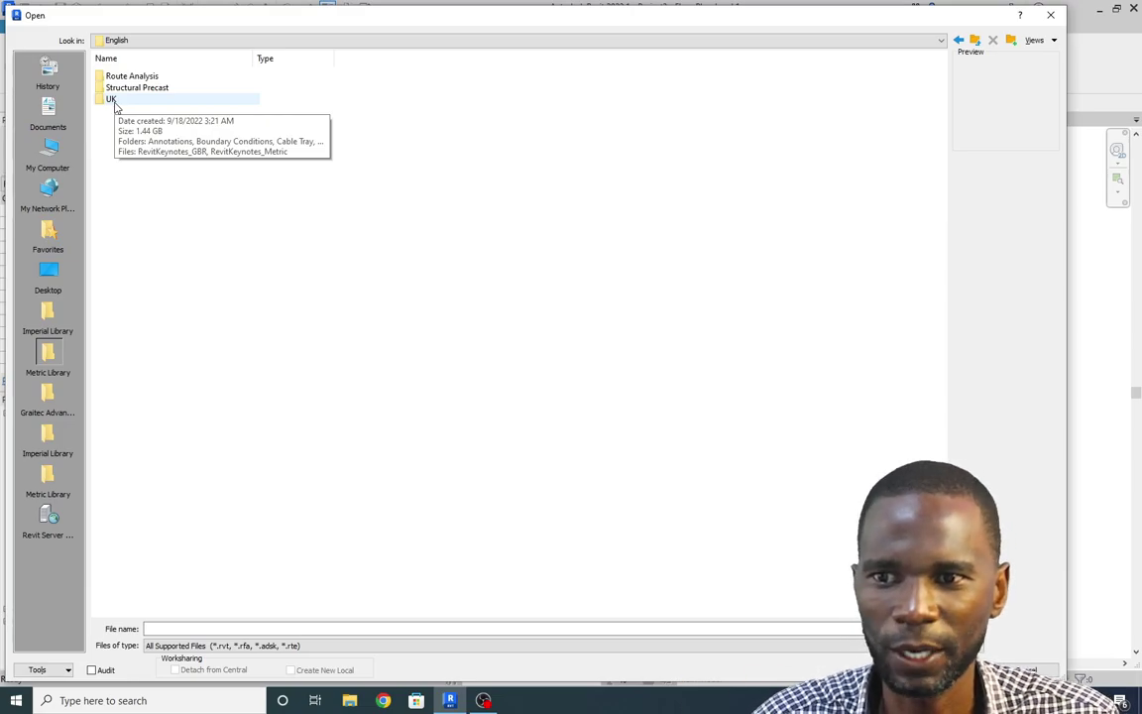
double_click(115, 103)
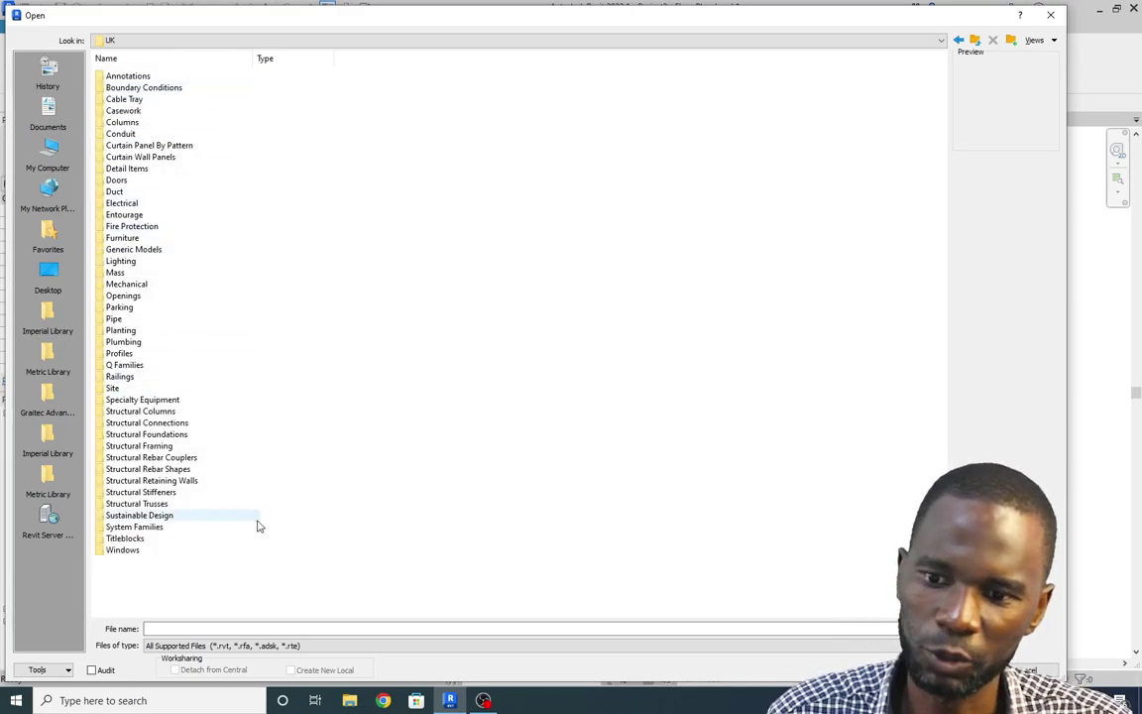
double_click(134, 527)
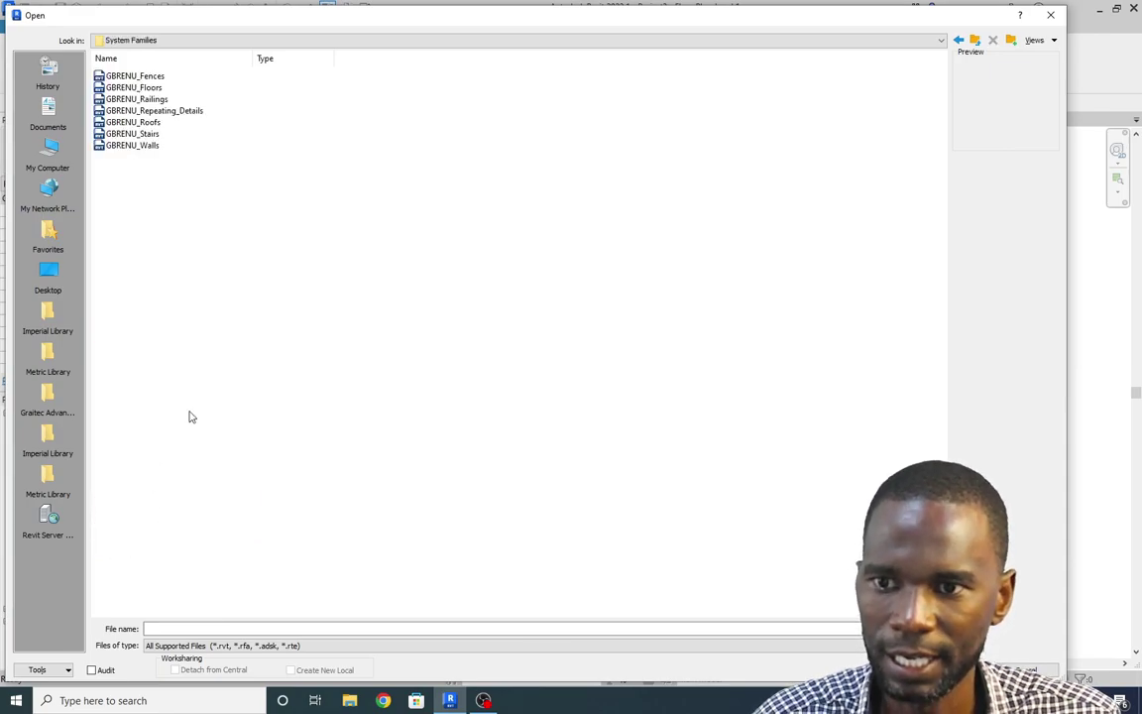
click(123, 109)
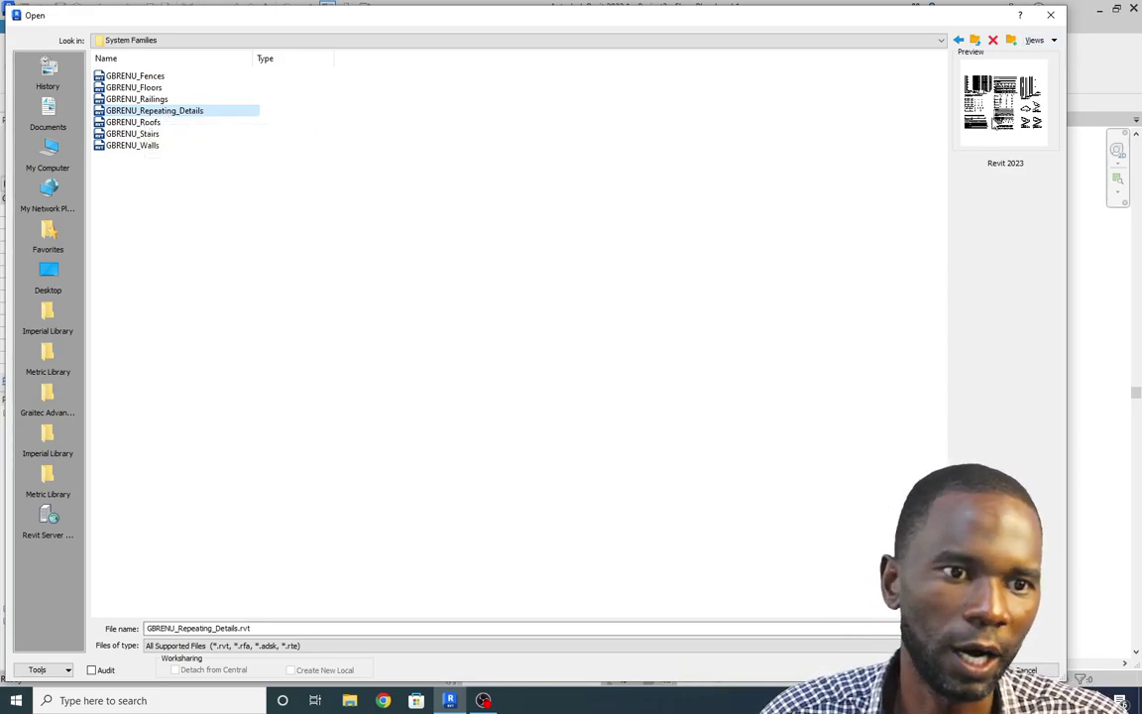
Open GBRENU_Repeating_Details.rvt, zoom over its details, then switch to Project3's Level 1 plan.
key(Return)
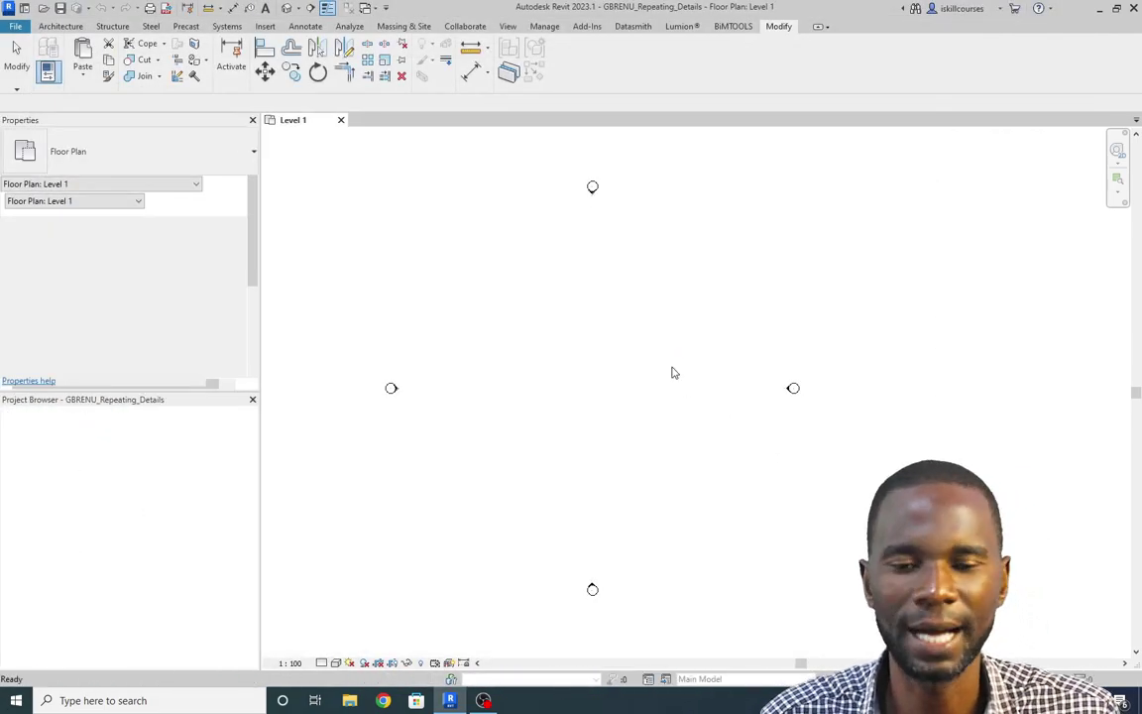
scroll(677, 310, up, 3)
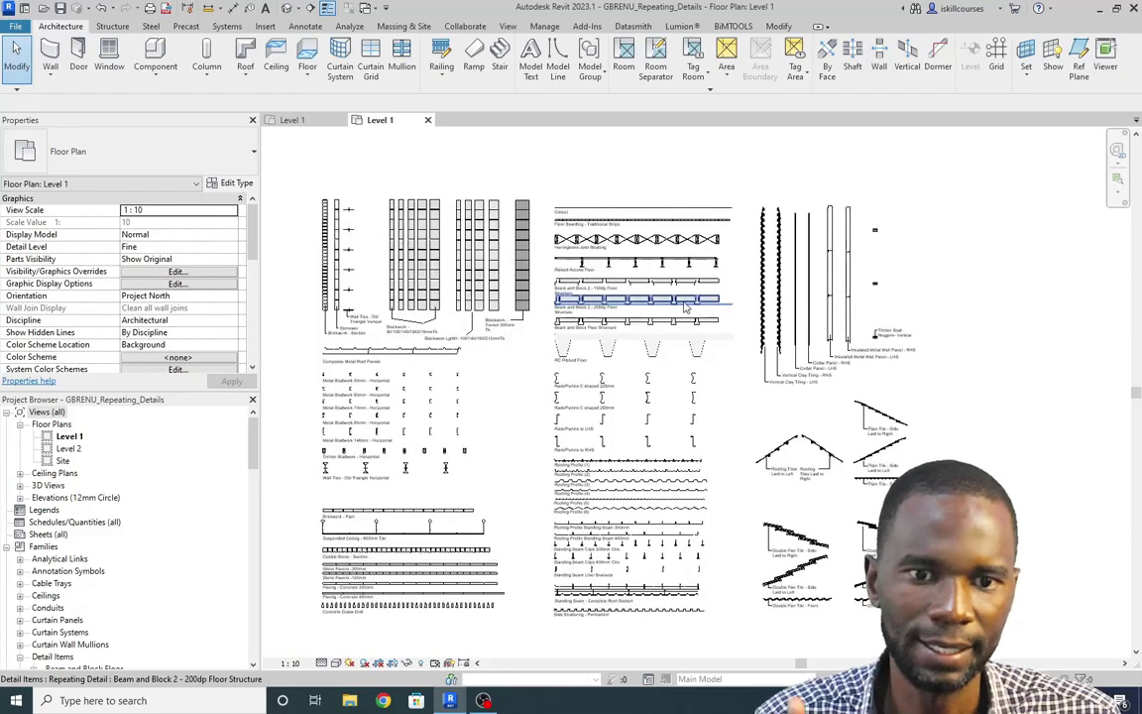
scroll(619, 275, down, 1)
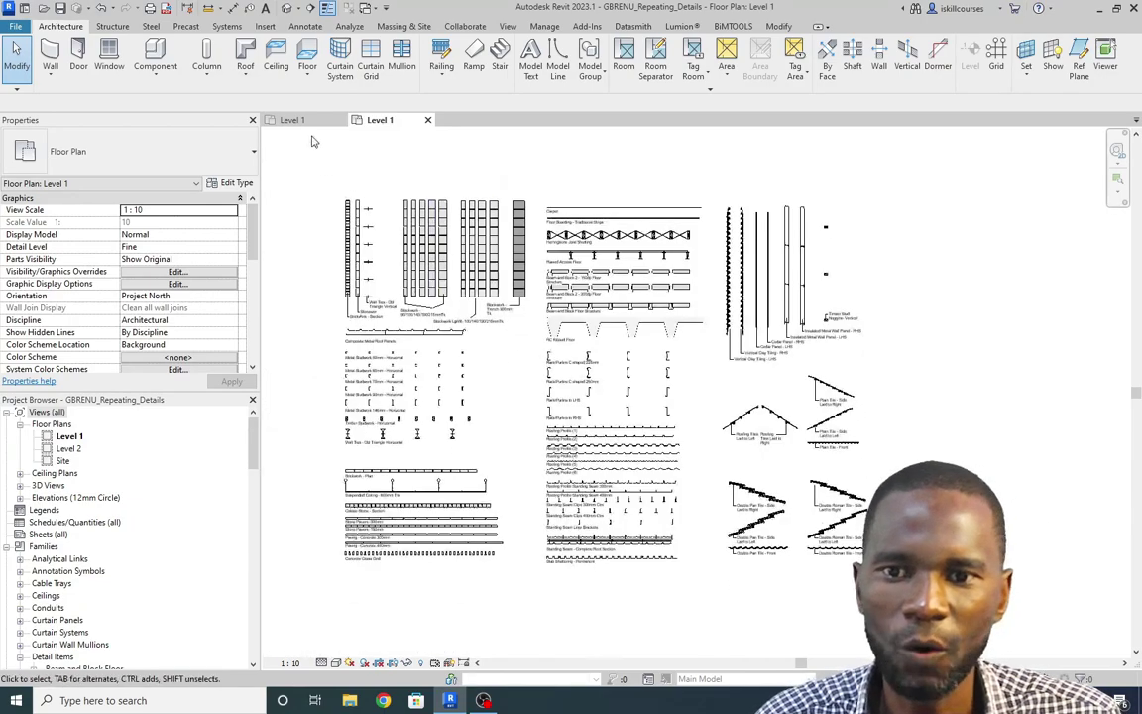
click(300, 121)
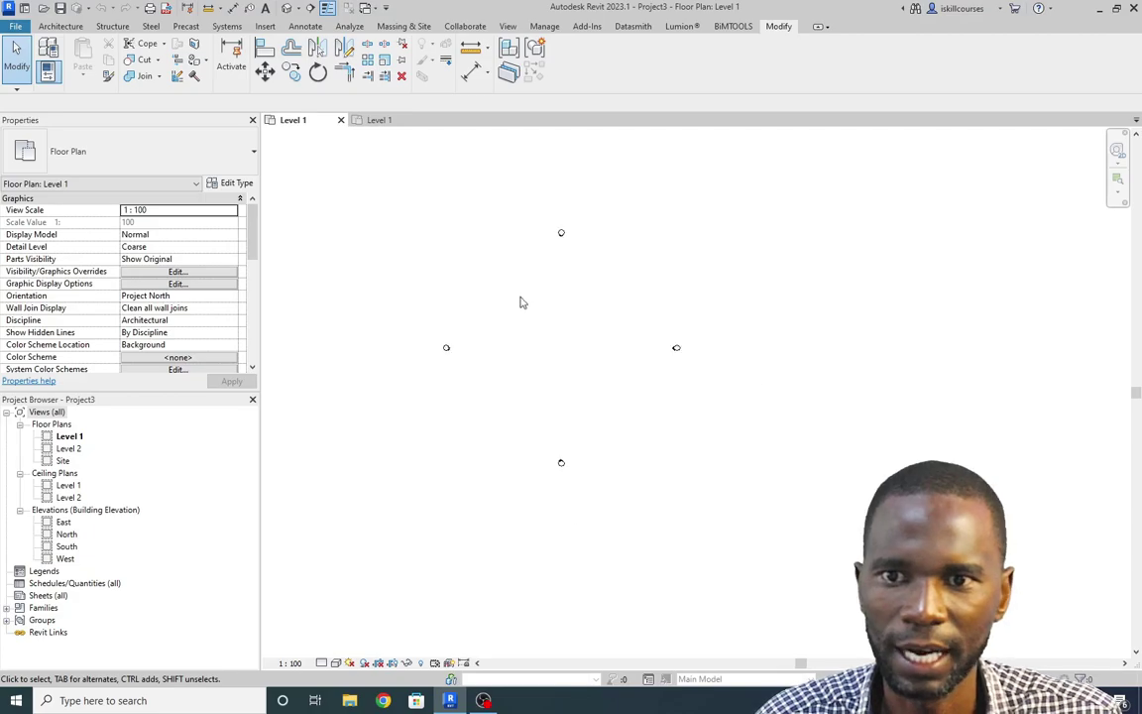
Check Project3's available repeating detail types again, then cancel the placement.
click(298, 26)
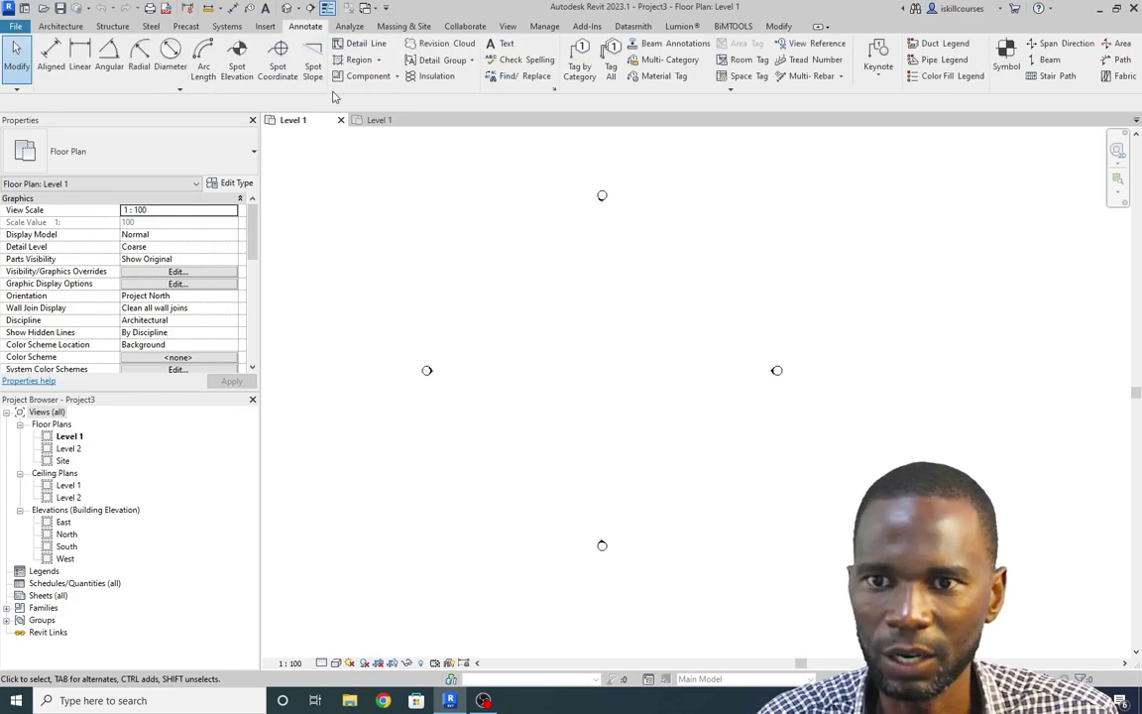
click(397, 77)
click(400, 123)
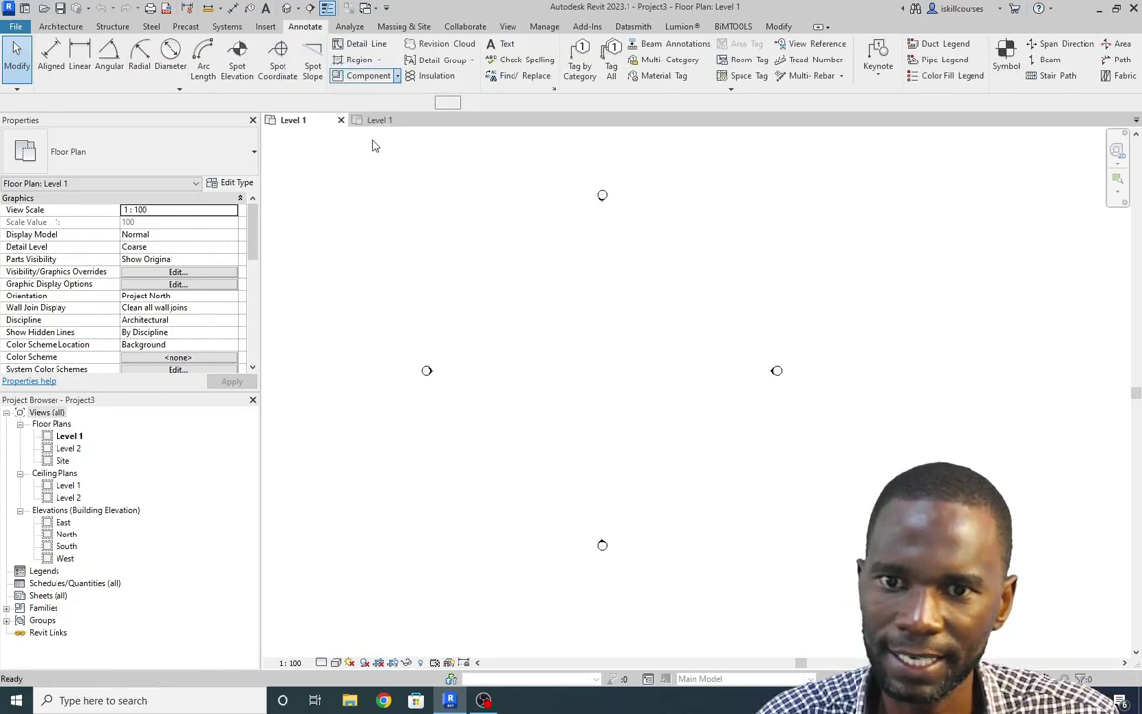
click(238, 151)
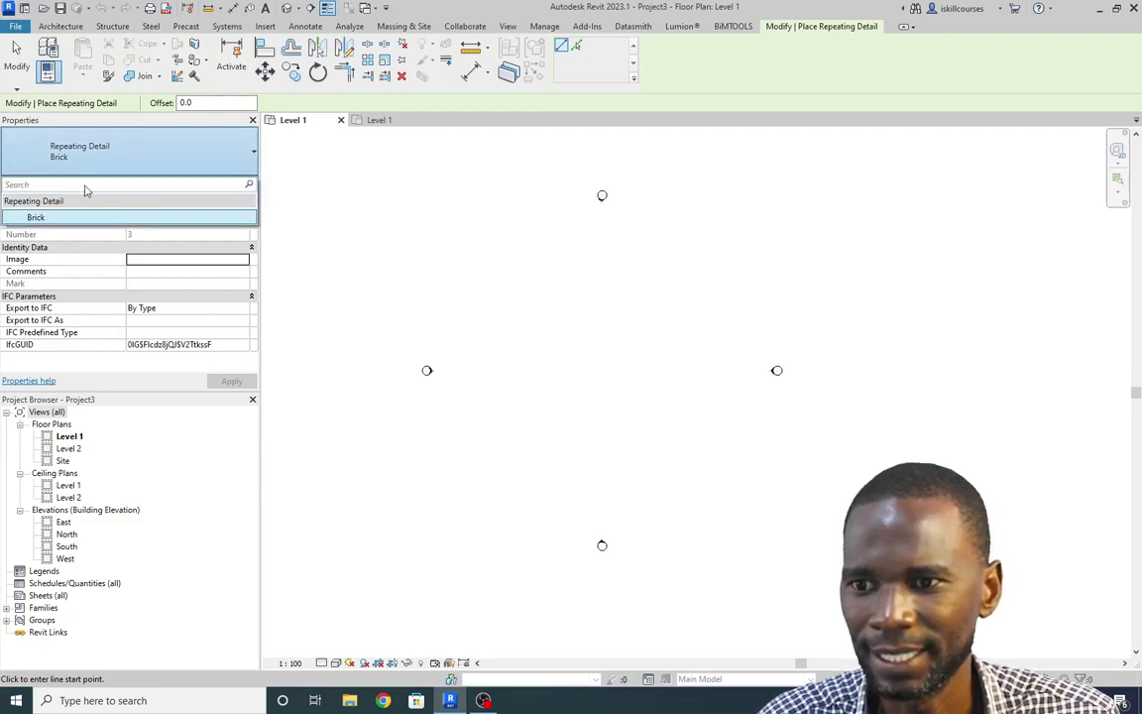
click(635, 294)
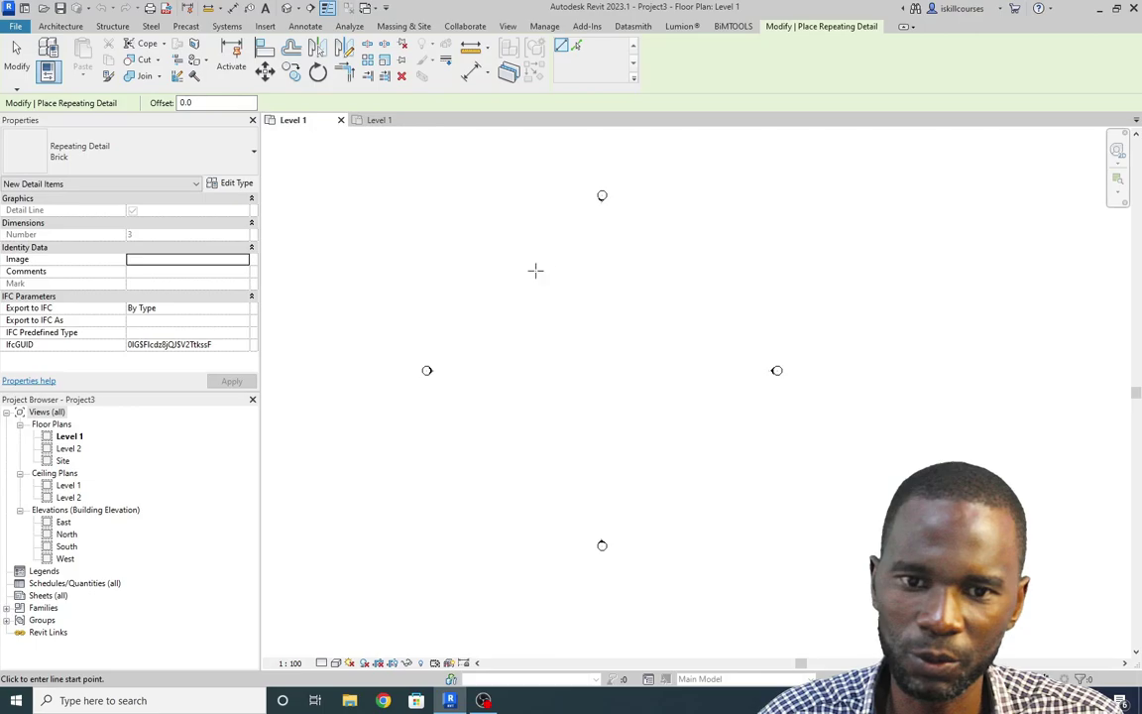
key(Escape)
key(Escape)
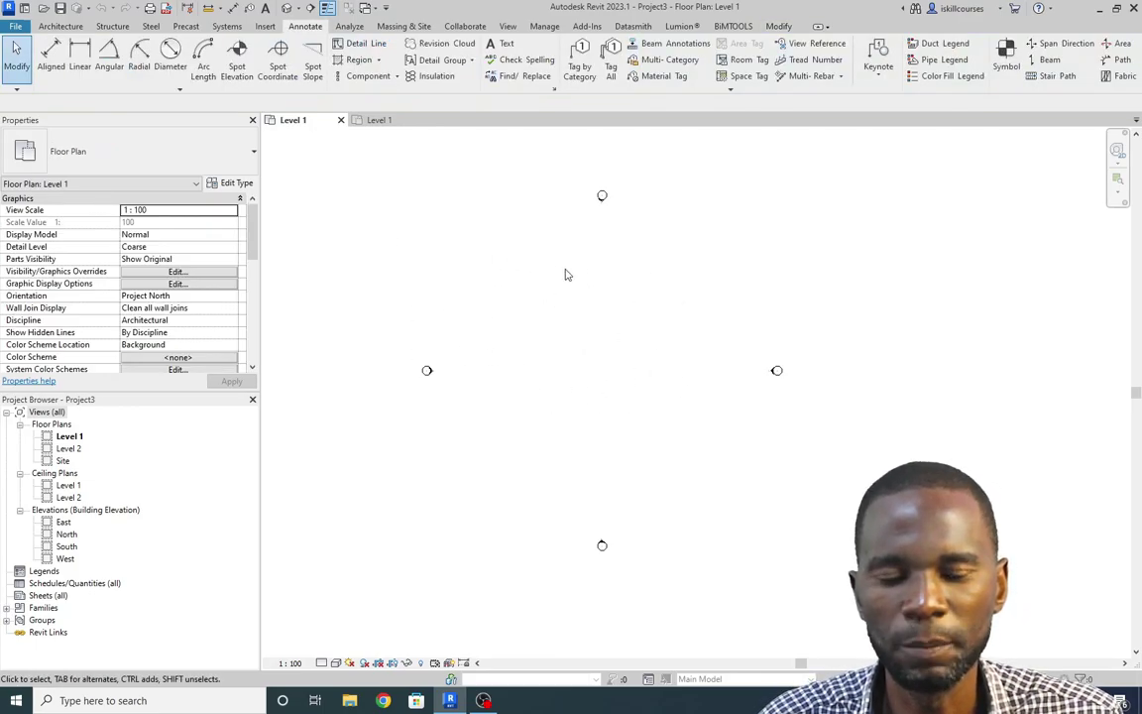
Glance at the GBRENU Level 1 plan, then return to Project3's plan and zoom it.
click(377, 120)
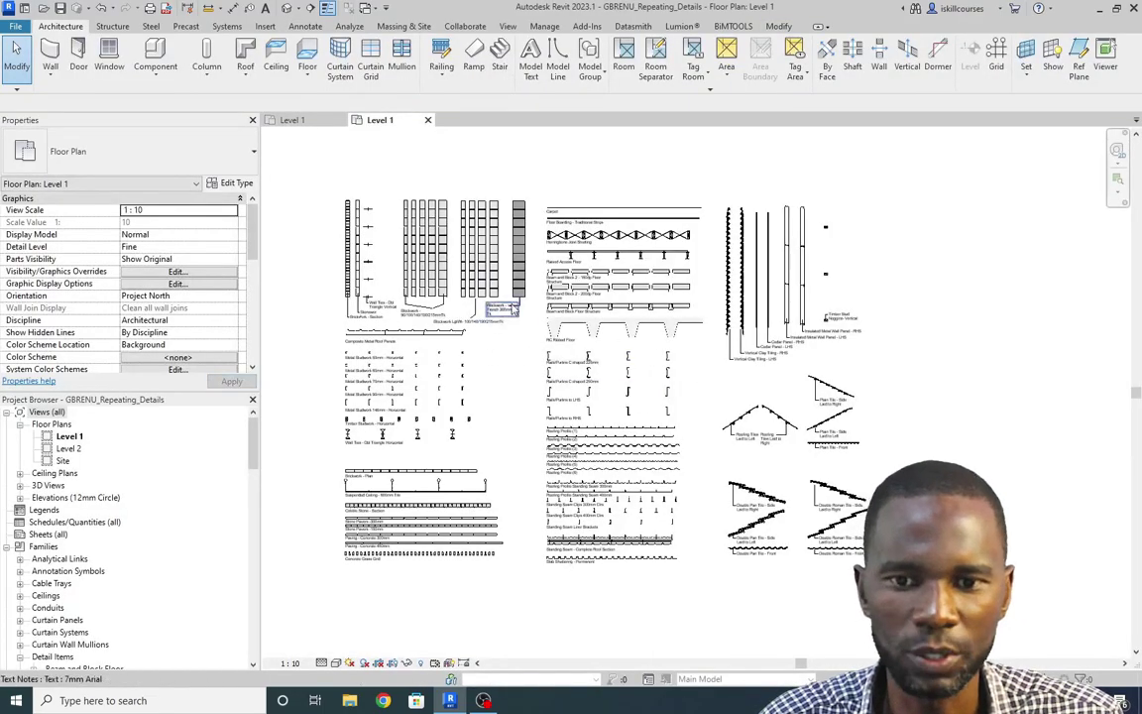
click(298, 121)
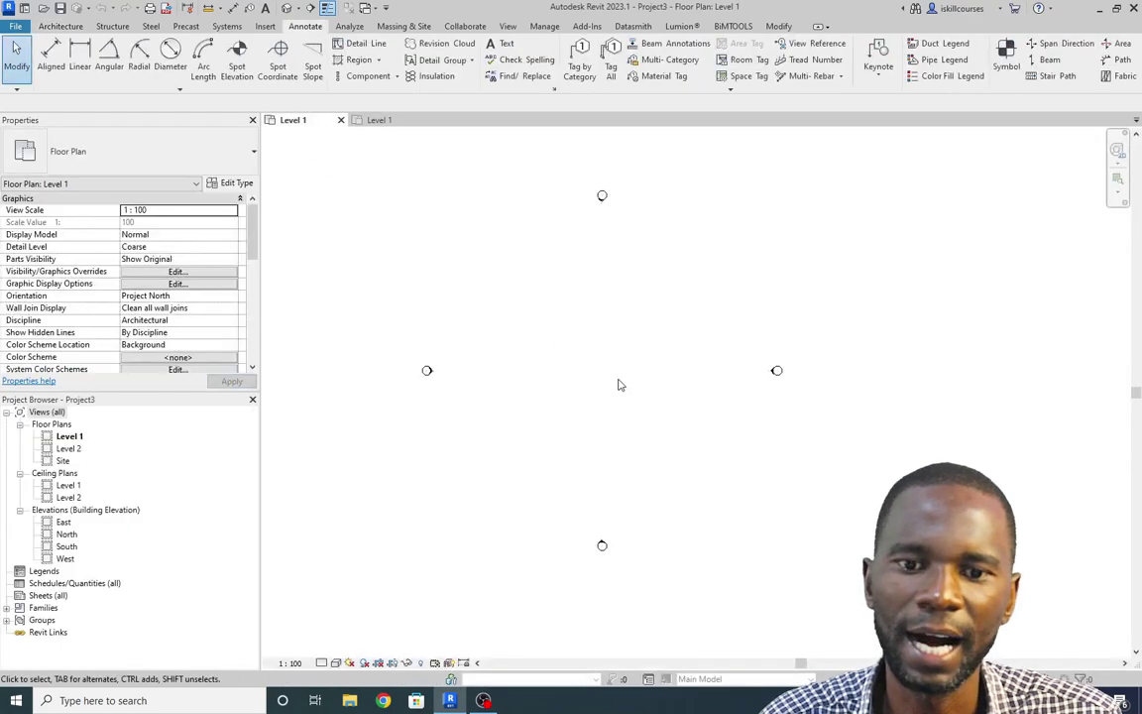
scroll(591, 311, up, 2)
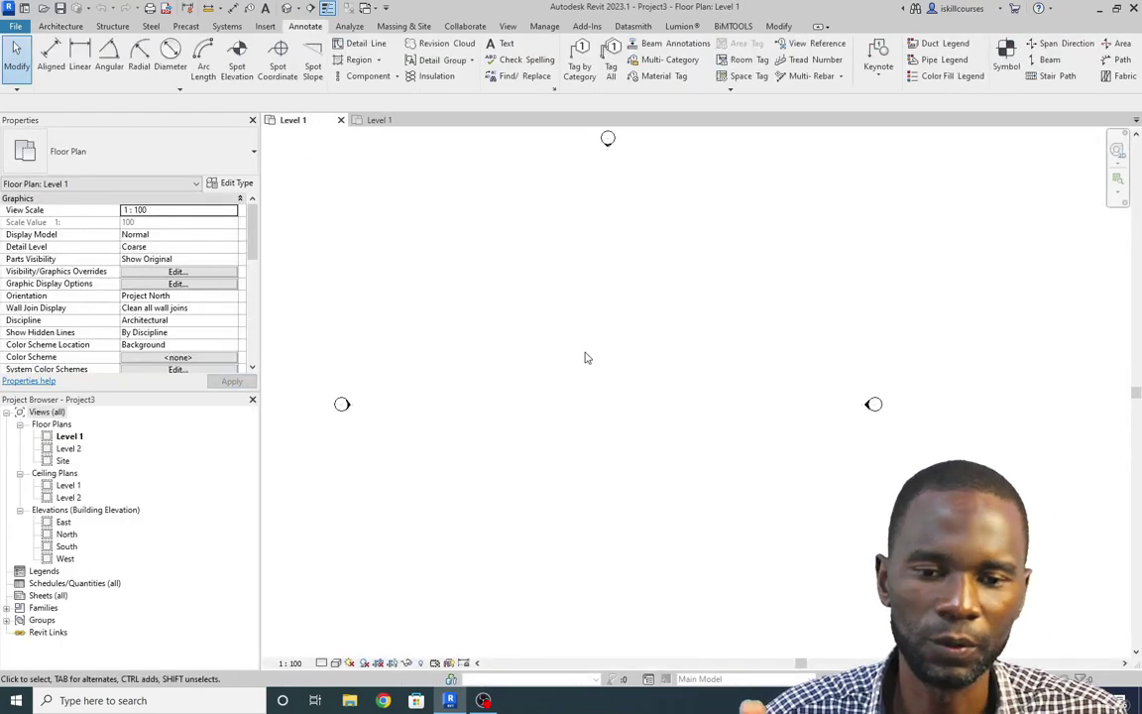
scroll(585, 358, down, 1)
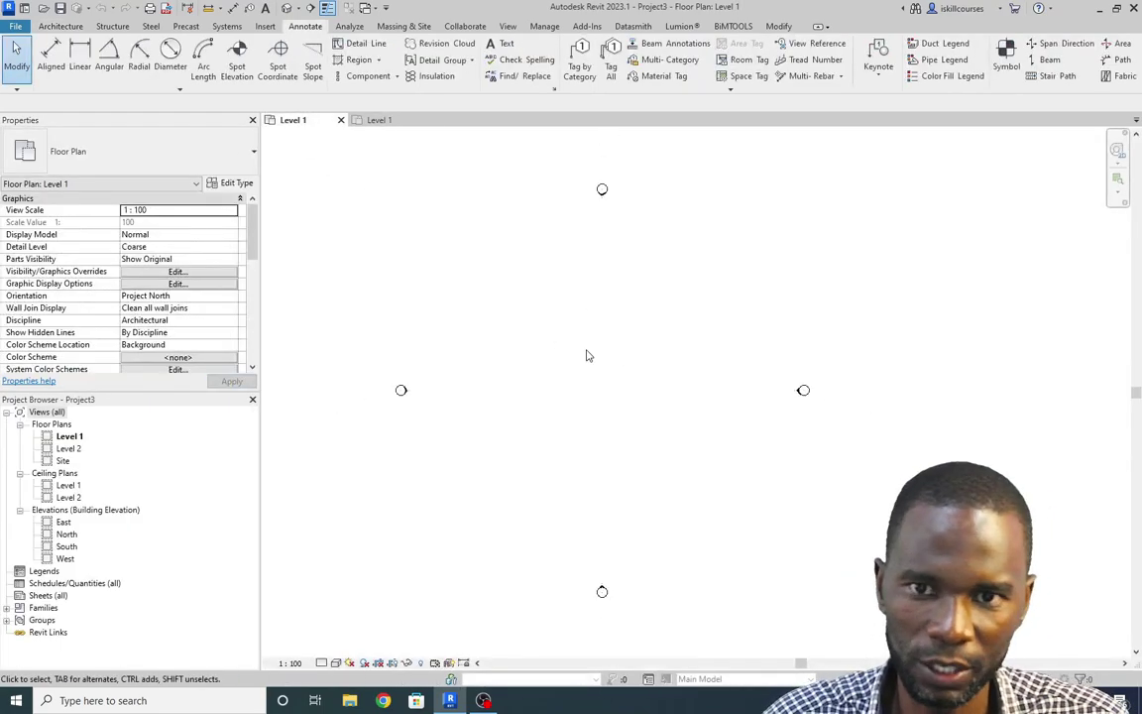
Open Transfer Project Standards, clear all items and tick Repeating Detail Types.
click(535, 28)
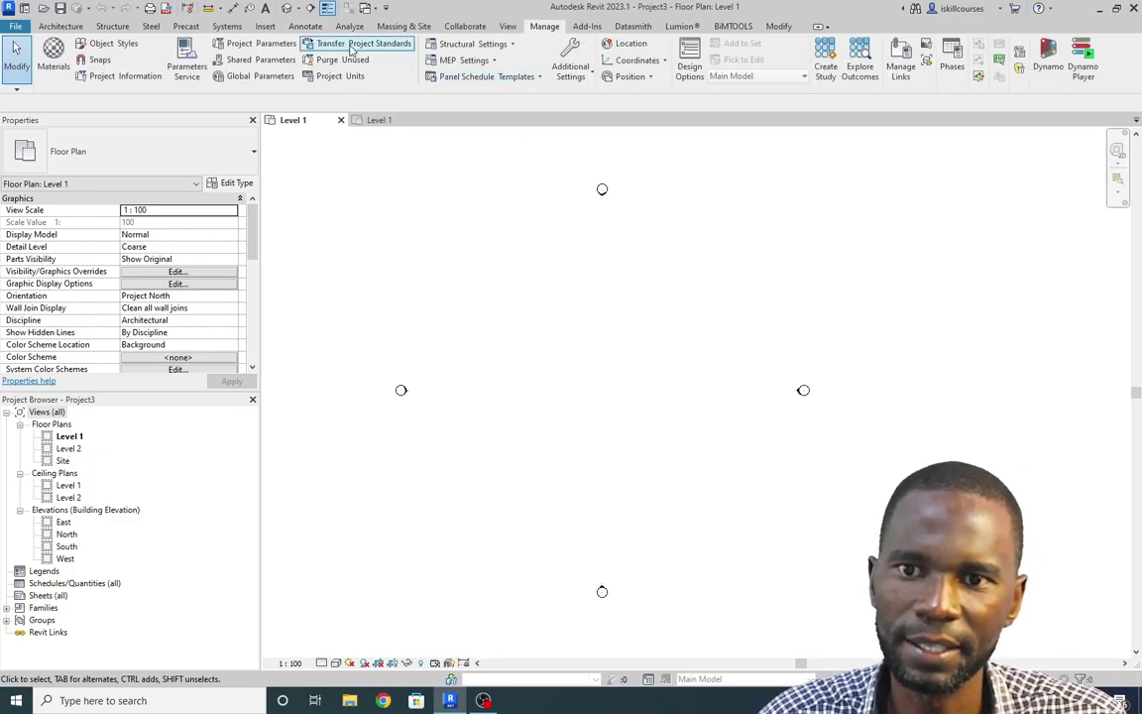
click(366, 45)
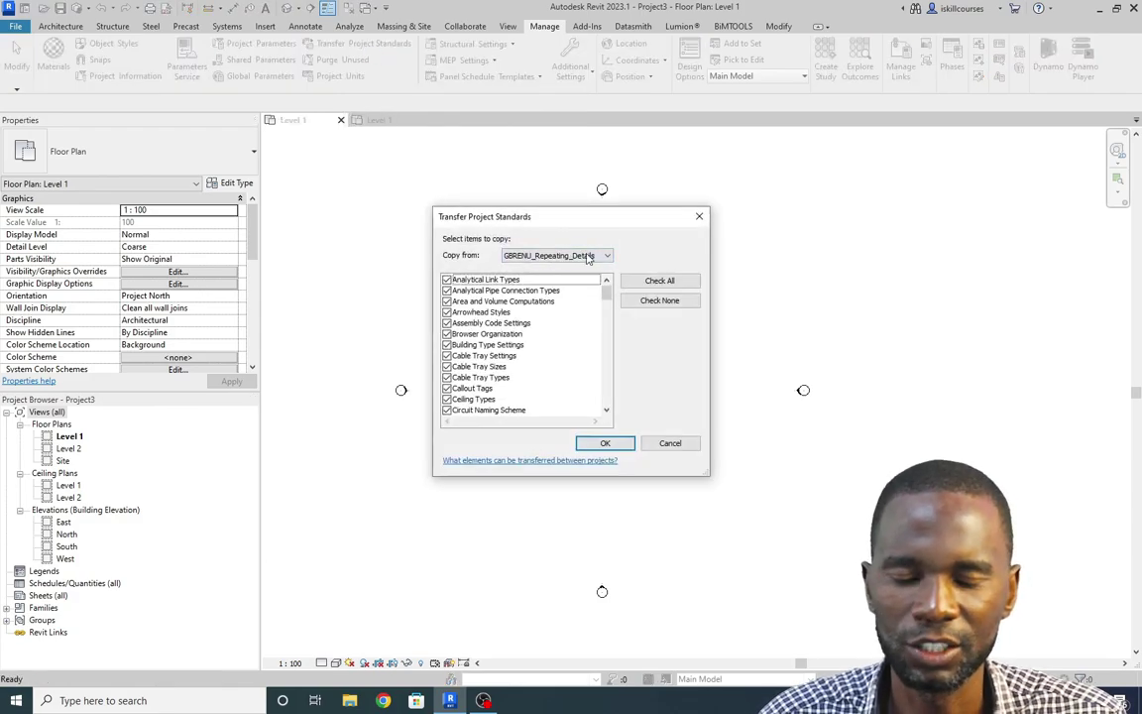
click(664, 303)
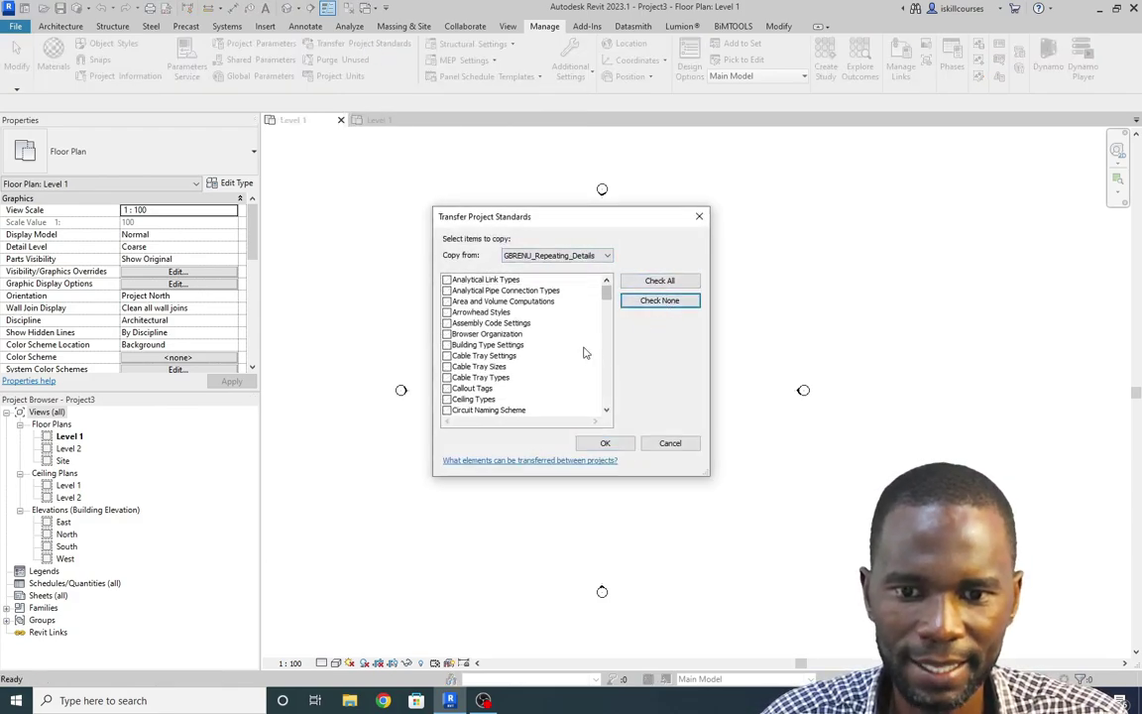
scroll(554, 319, down, 3)
scroll(553, 319, down, 2)
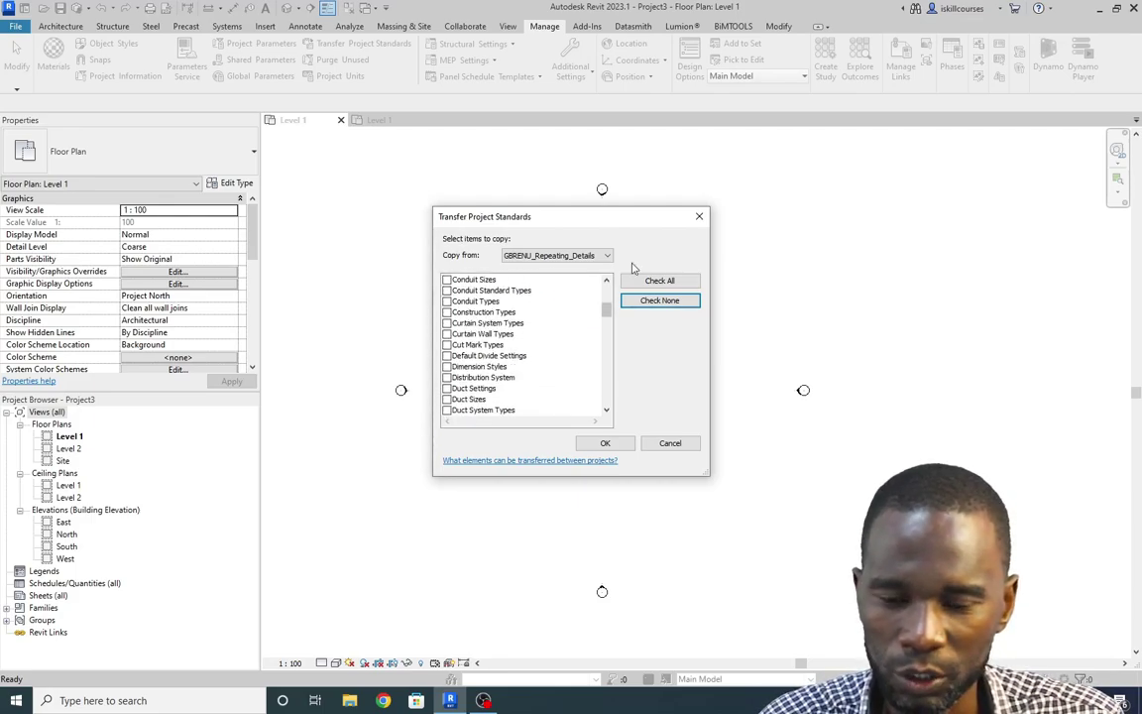
scroll(503, 382, down, 3)
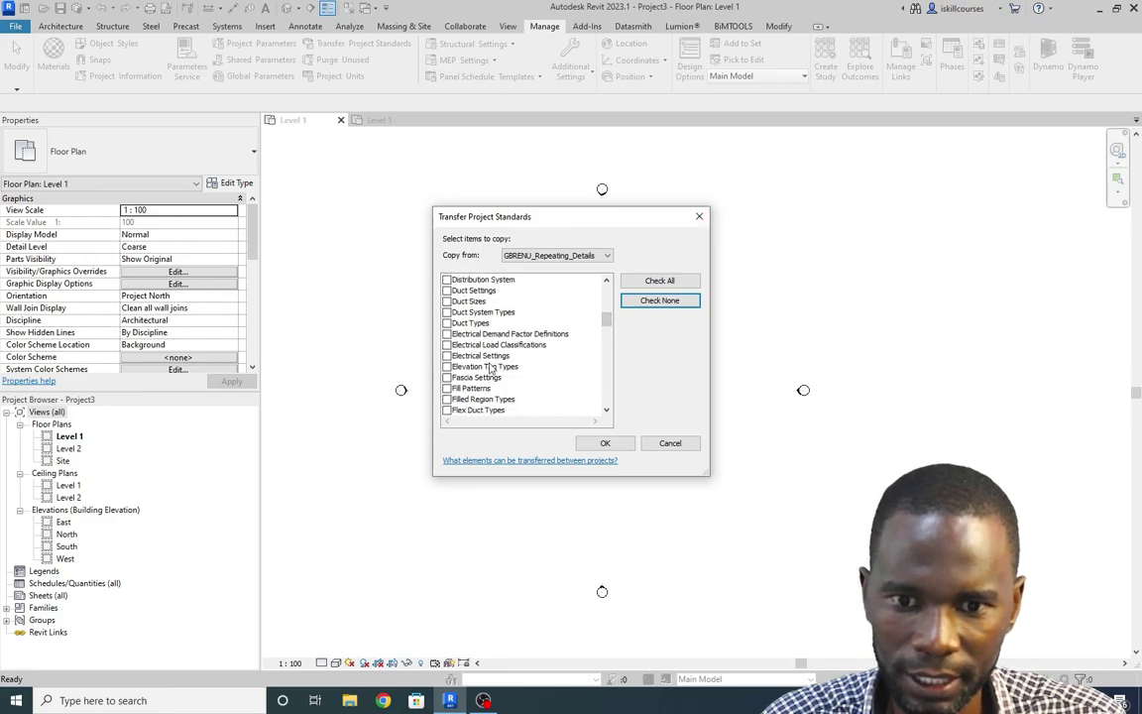
scroll(508, 395, down, 2)
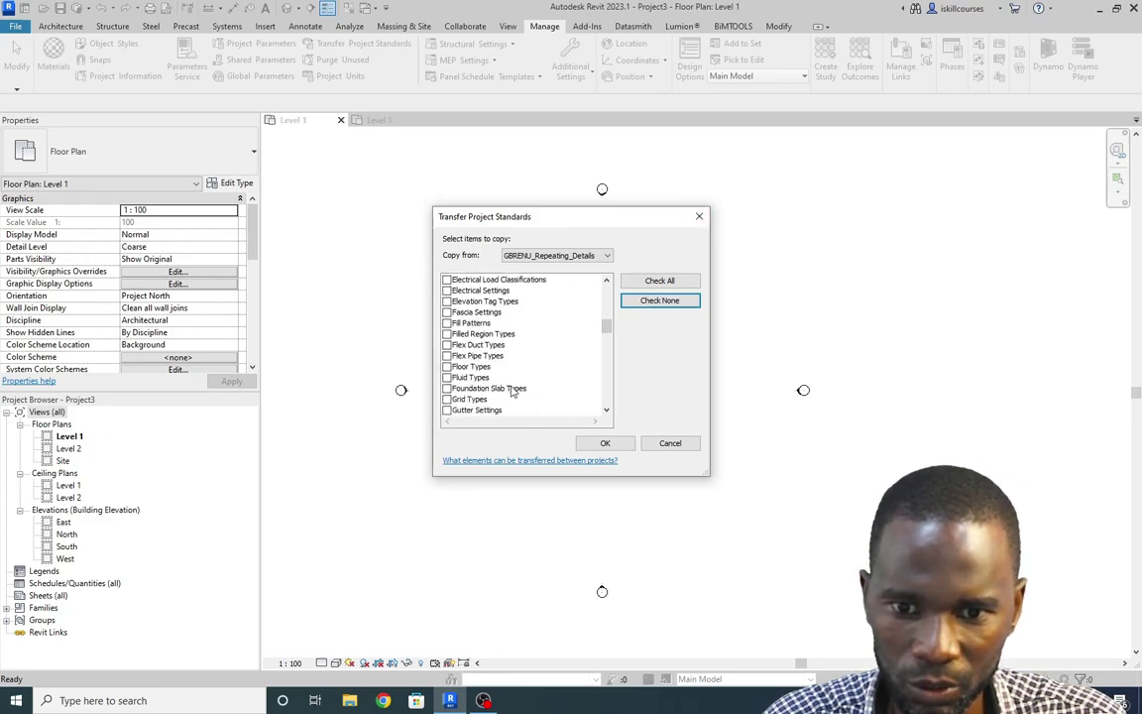
scroll(512, 370, down, 10)
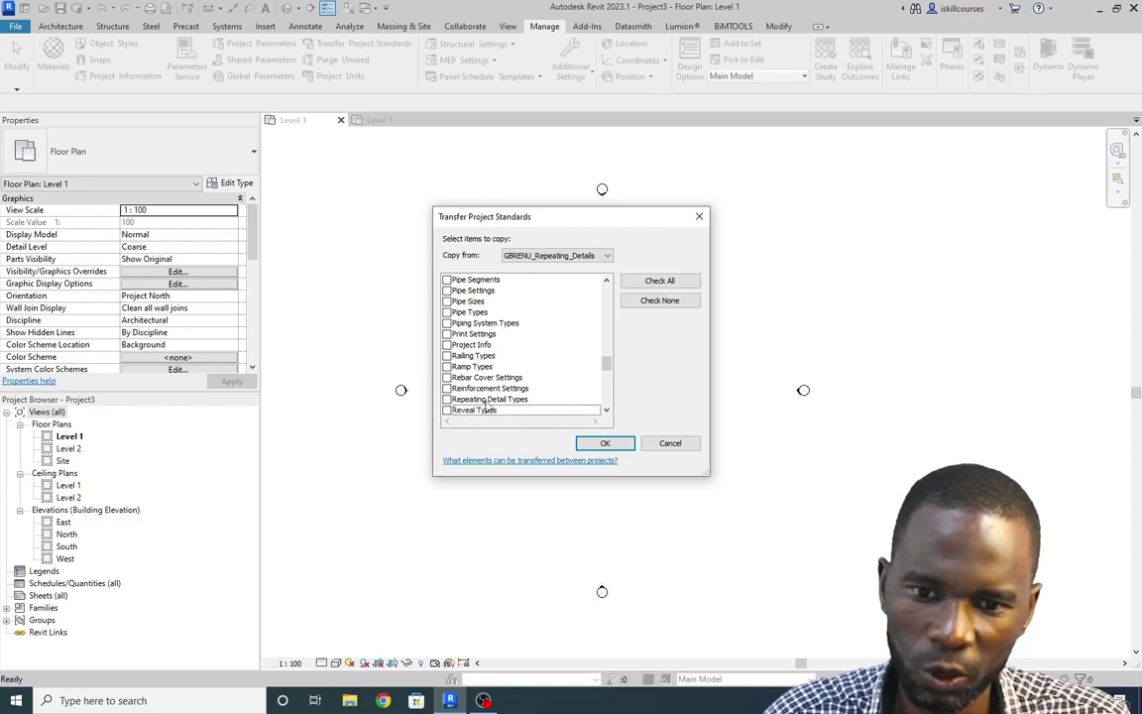
click(447, 400)
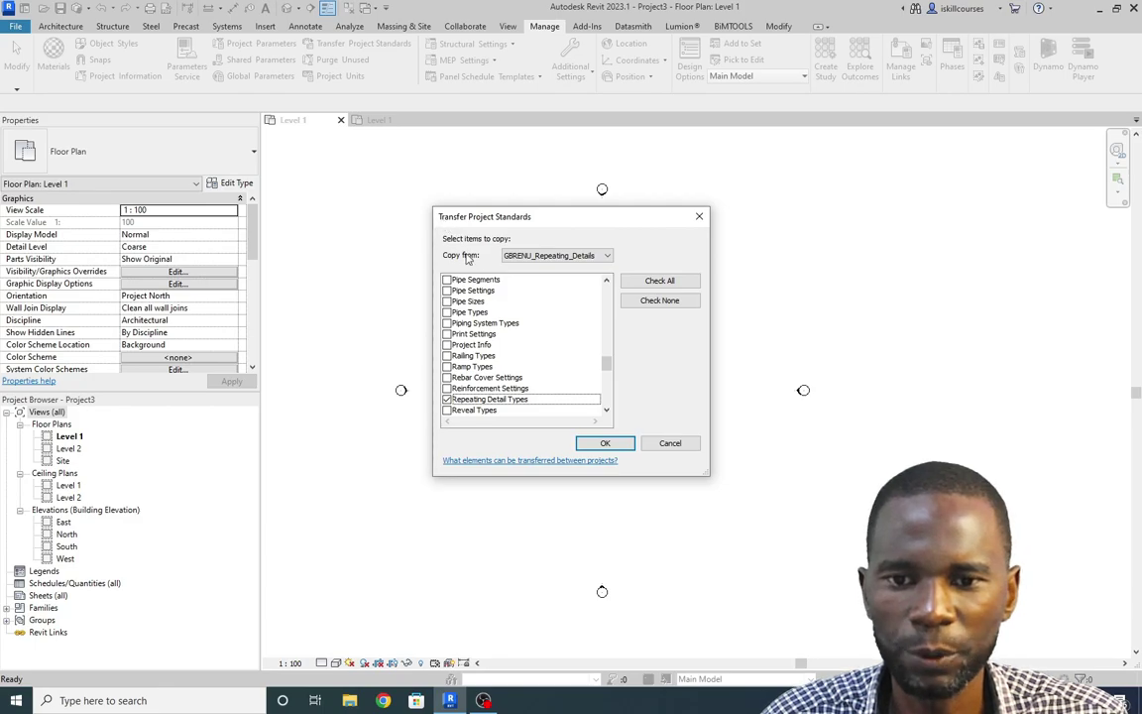
From GBRENU_Repeating_Details, transfer only Repeating Detail Types using New Only.
click(609, 257)
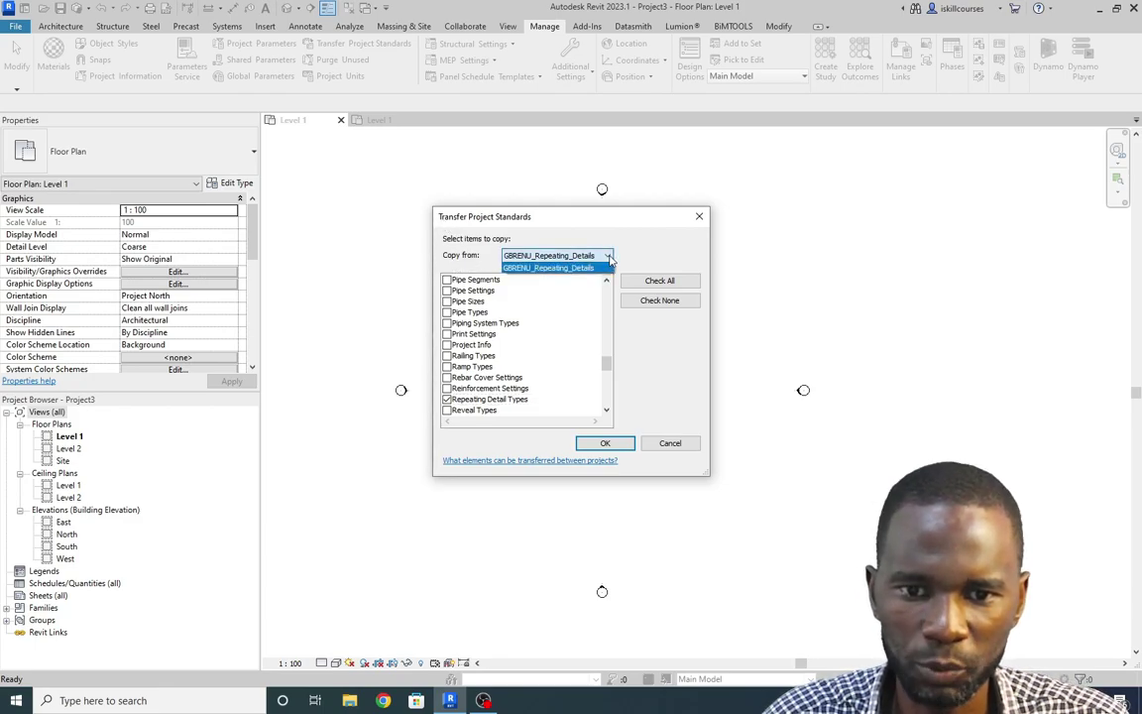
click(539, 269)
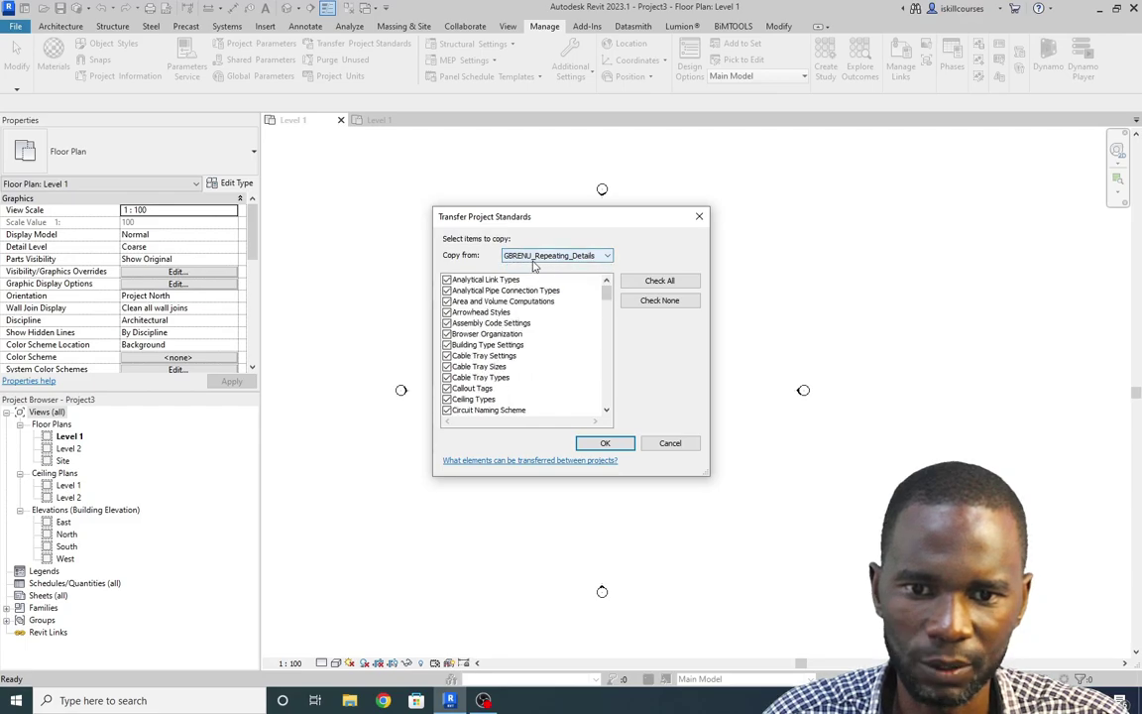
click(659, 300)
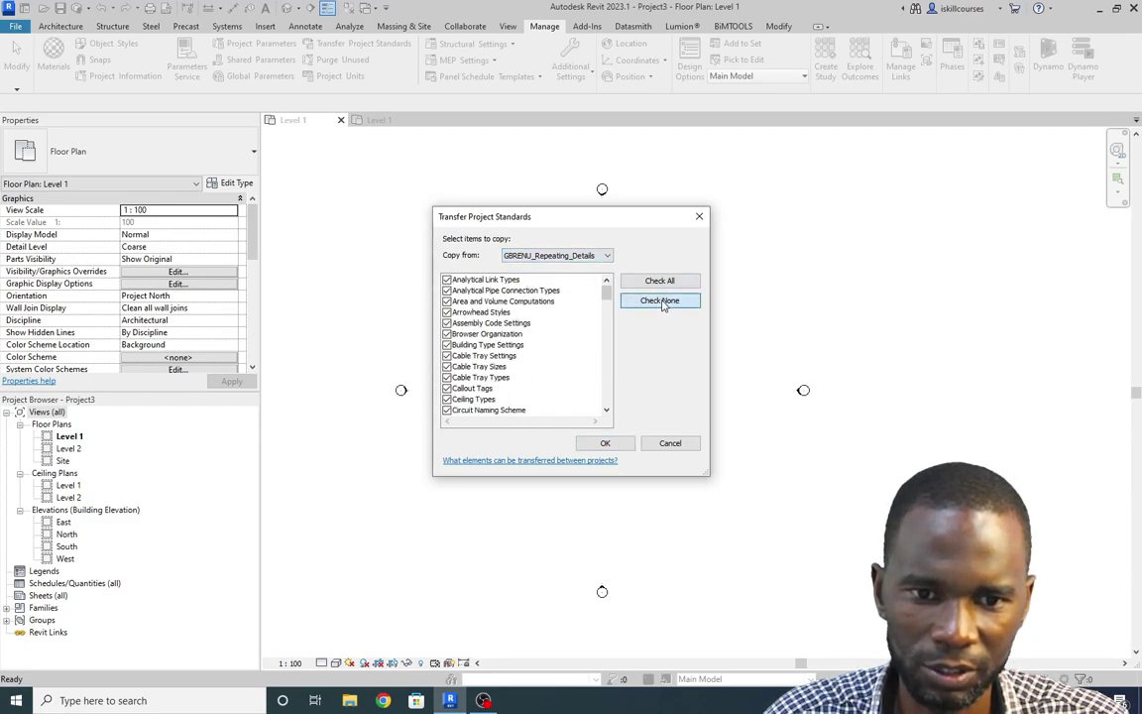
click(493, 368)
key(r)
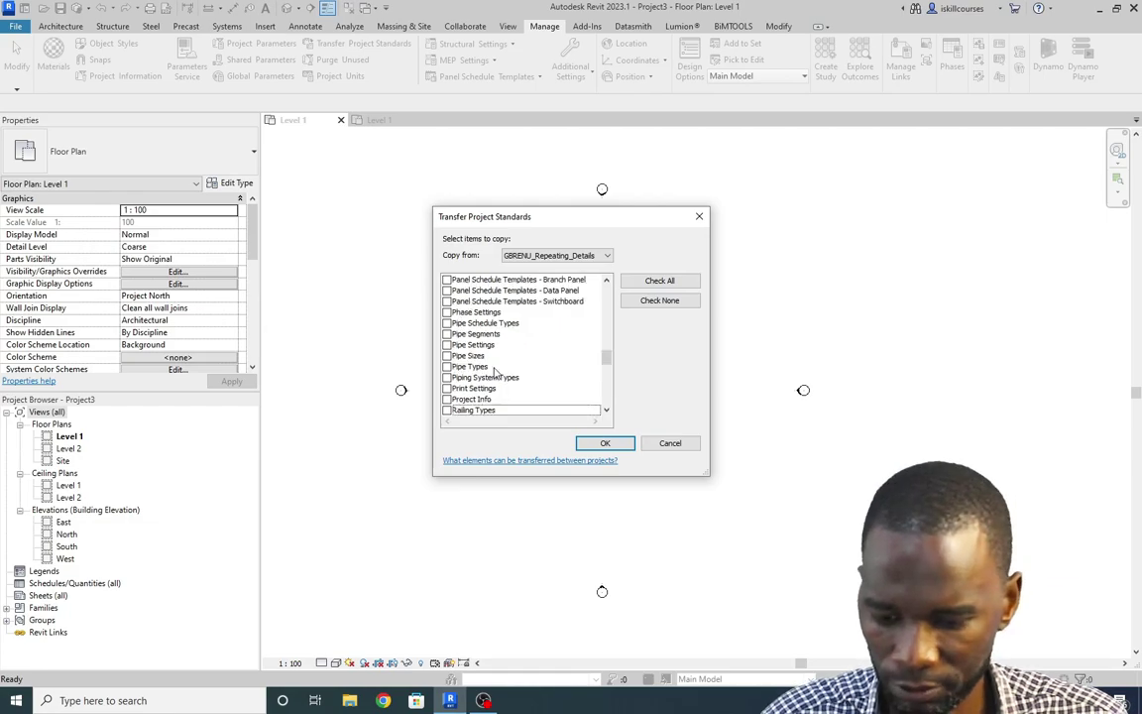
scroll(512, 371, down, 1)
scroll(535, 409, down, 2)
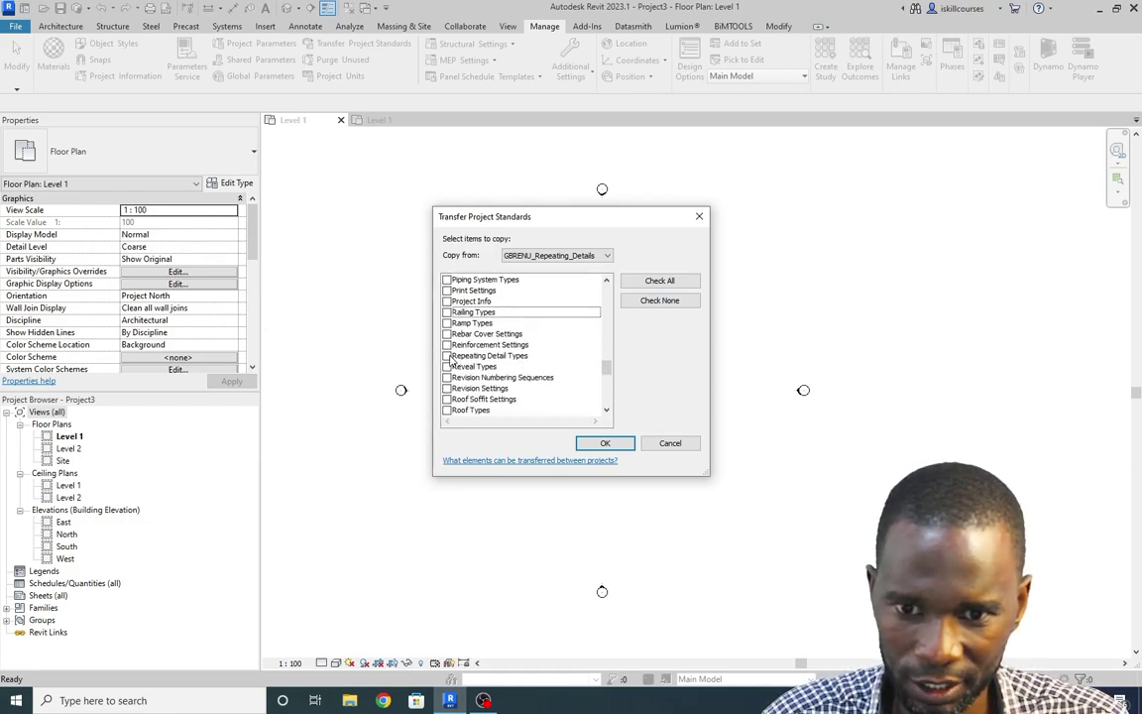
click(447, 355)
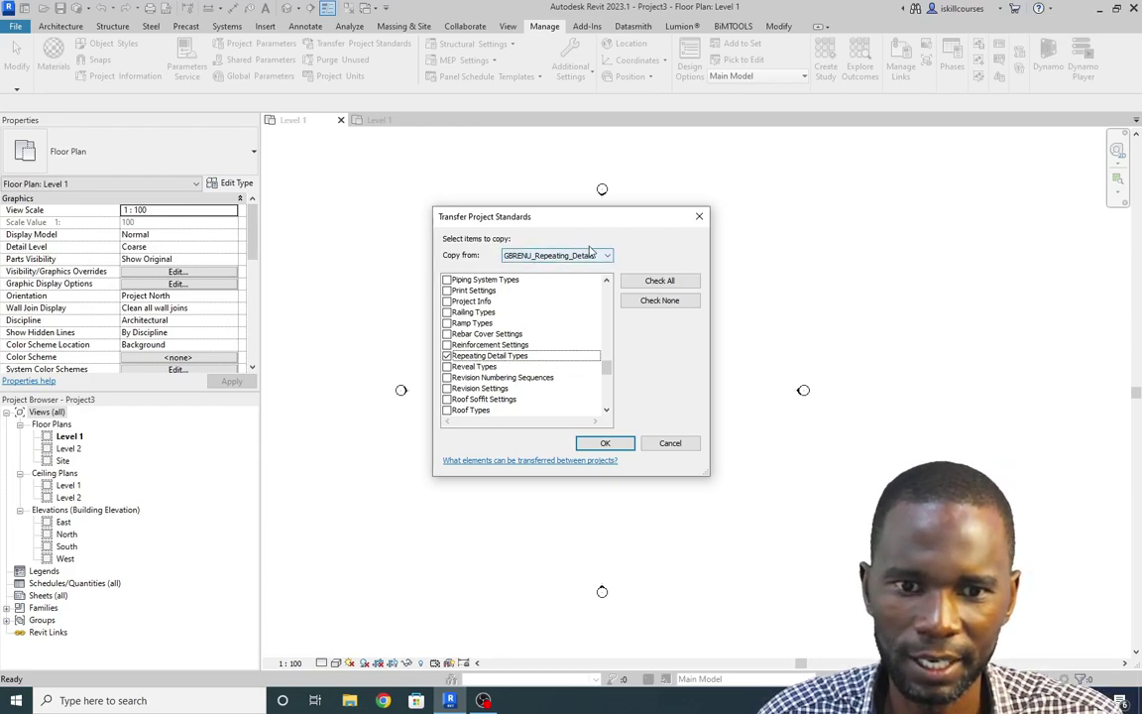
click(605, 444)
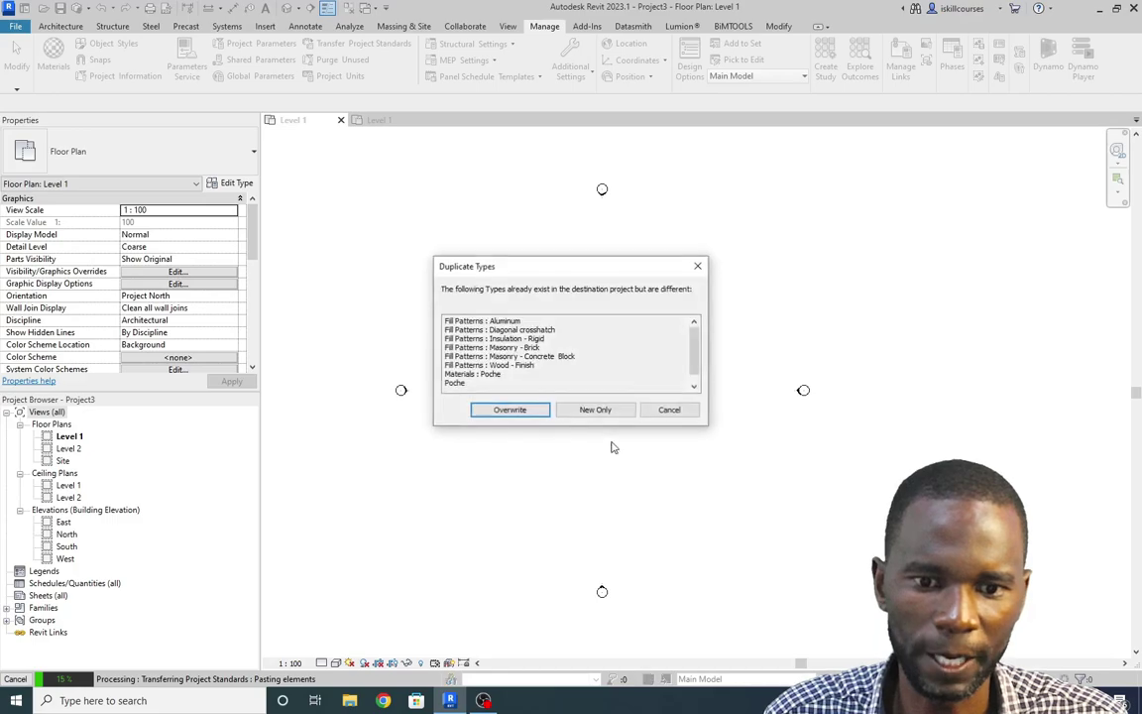
click(595, 409)
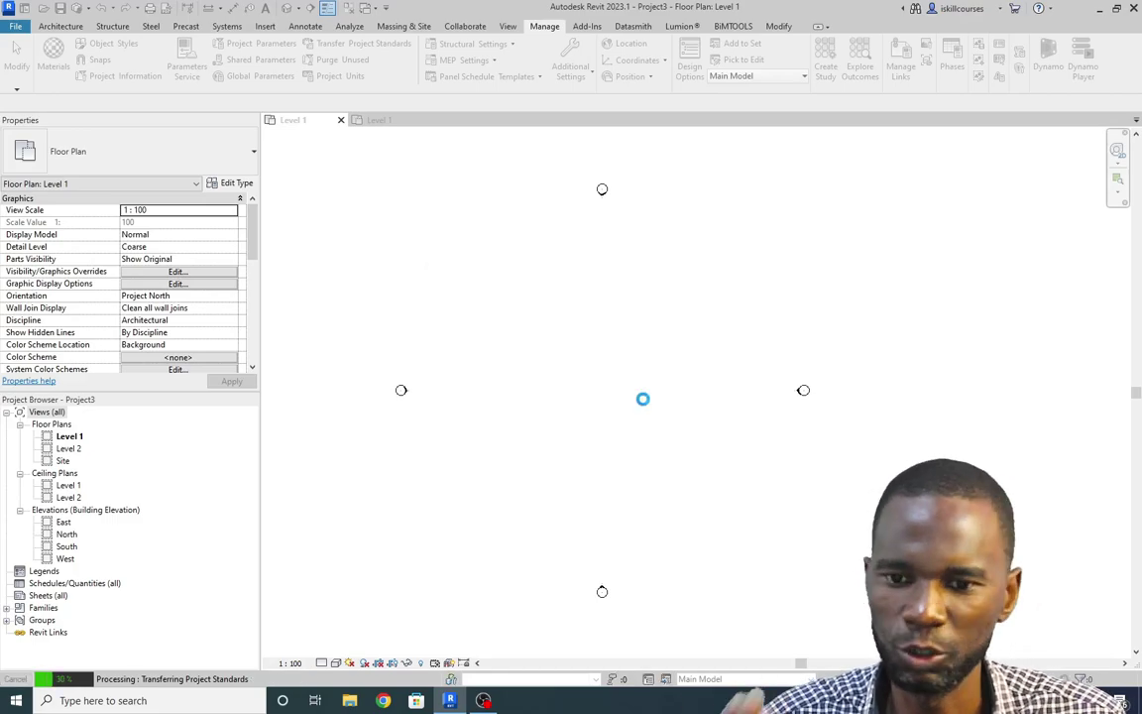
scroll(545, 342, down, 2)
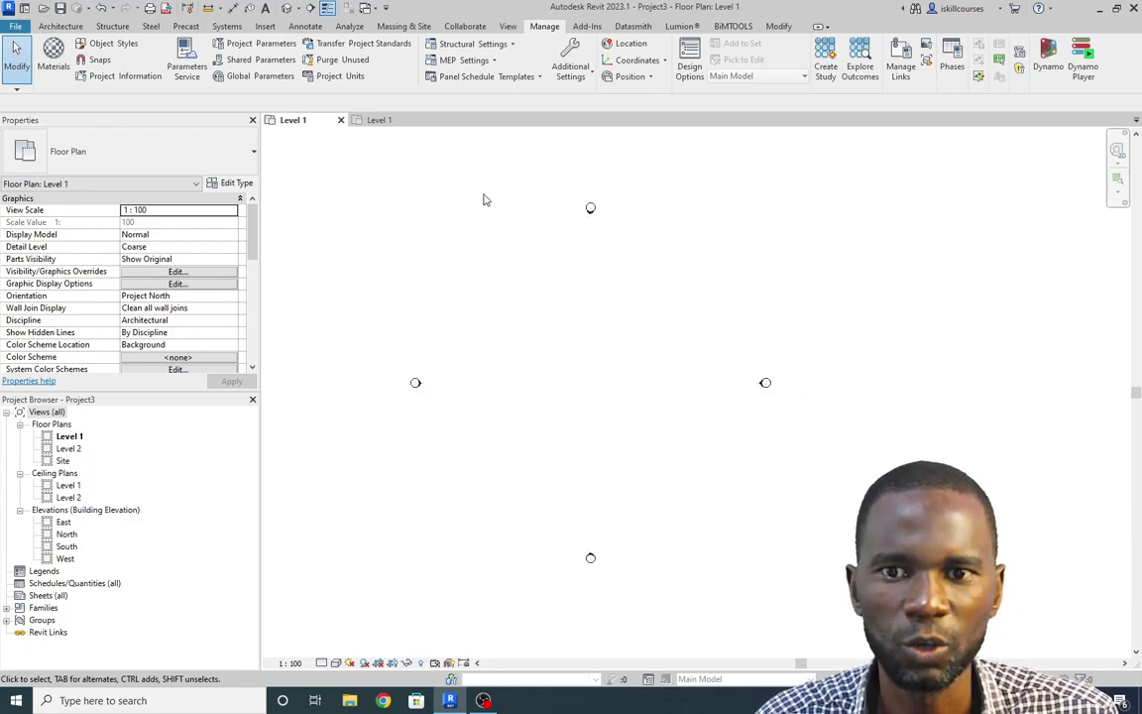
click(306, 26)
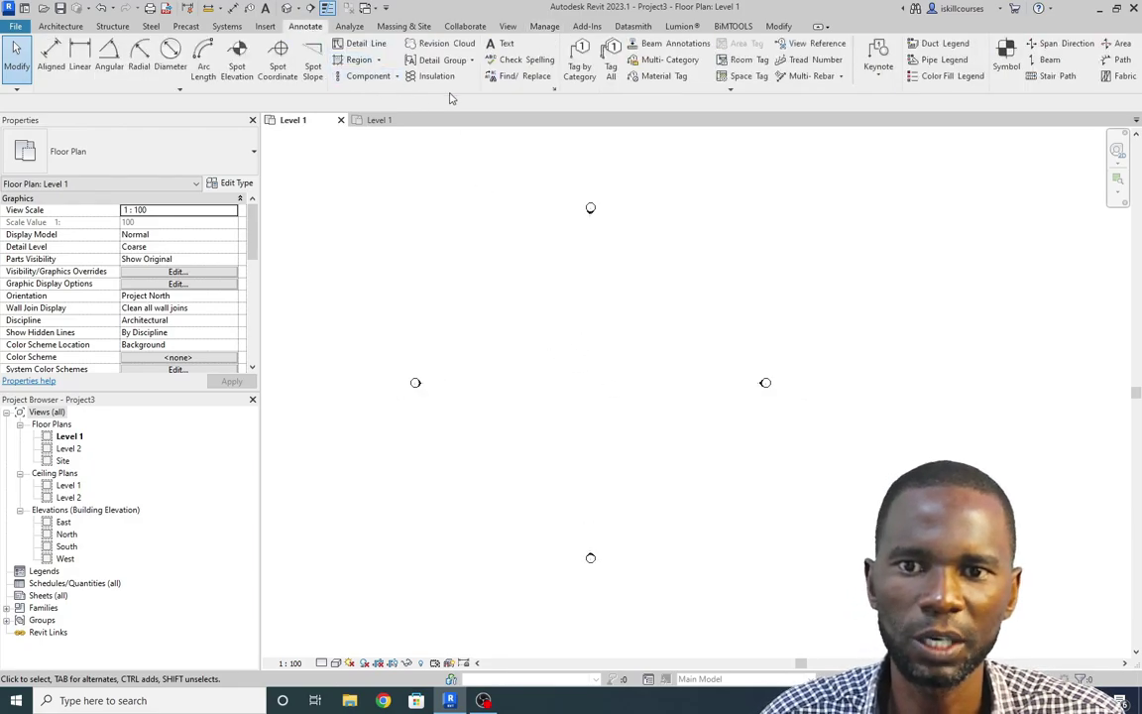
click(396, 76)
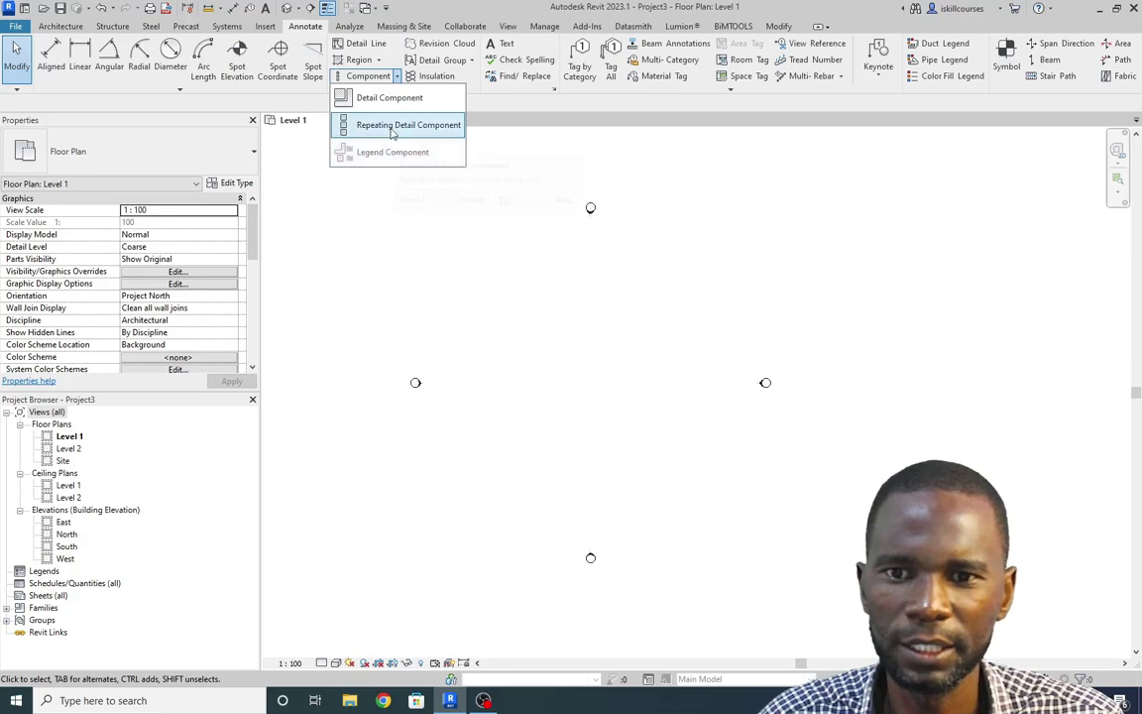
click(391, 126)
click(234, 160)
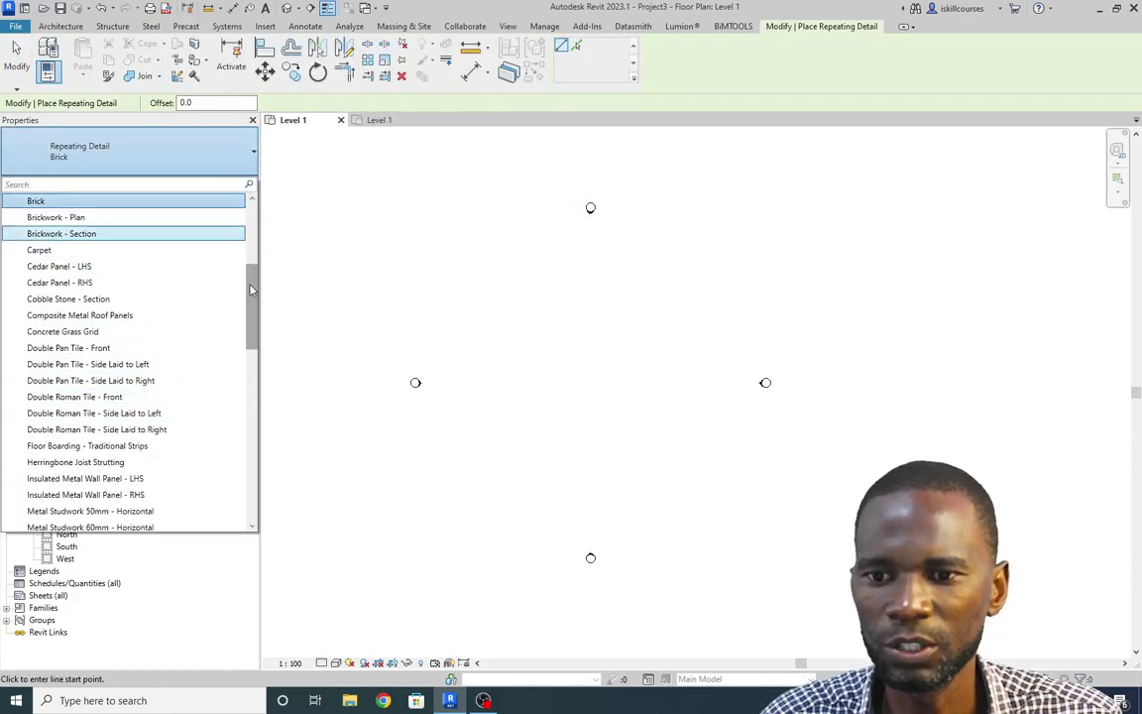
drag(251, 289, 255, 211)
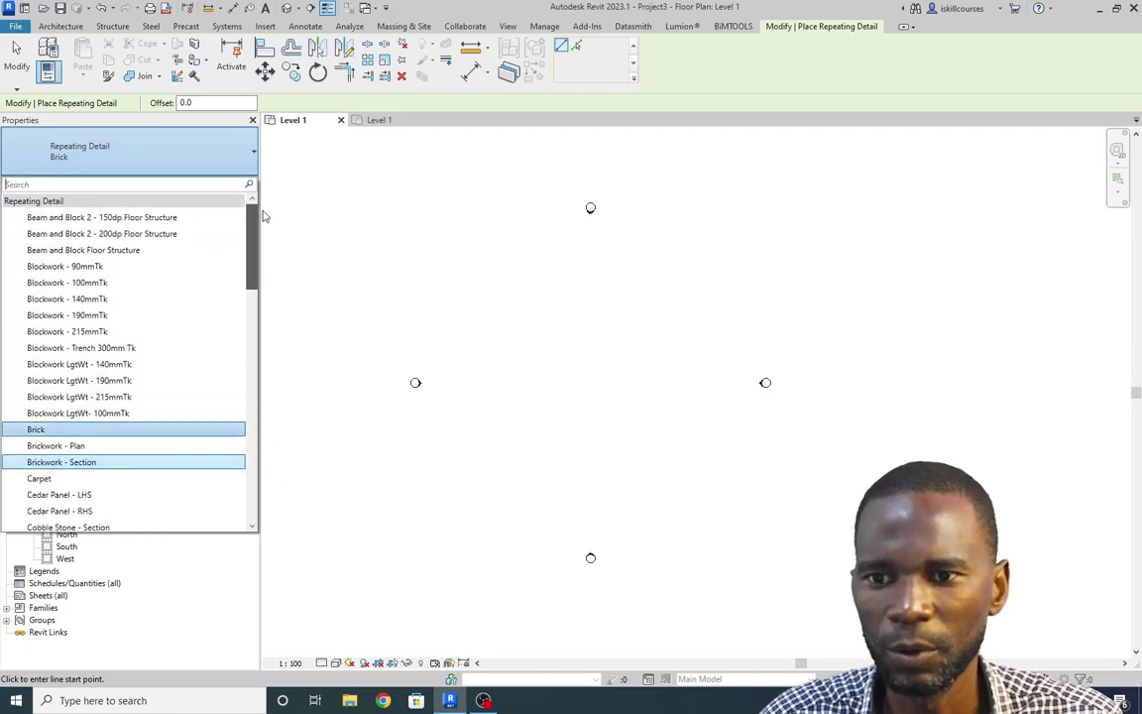
click(298, 27)
click(397, 76)
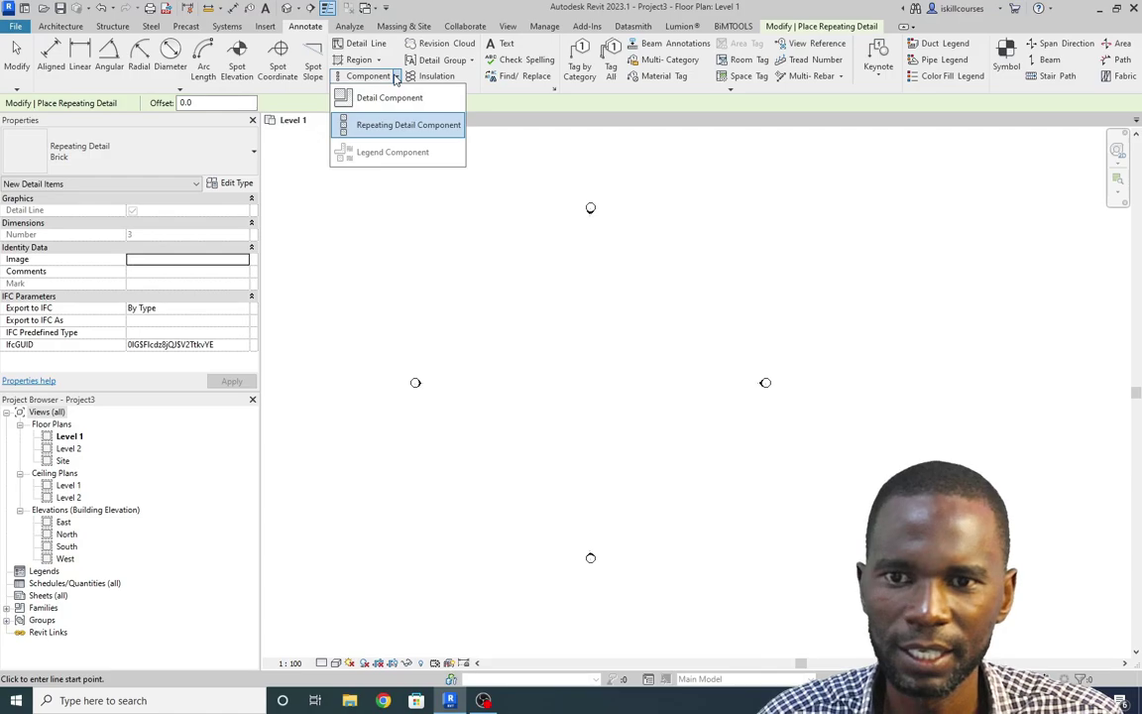
click(382, 96)
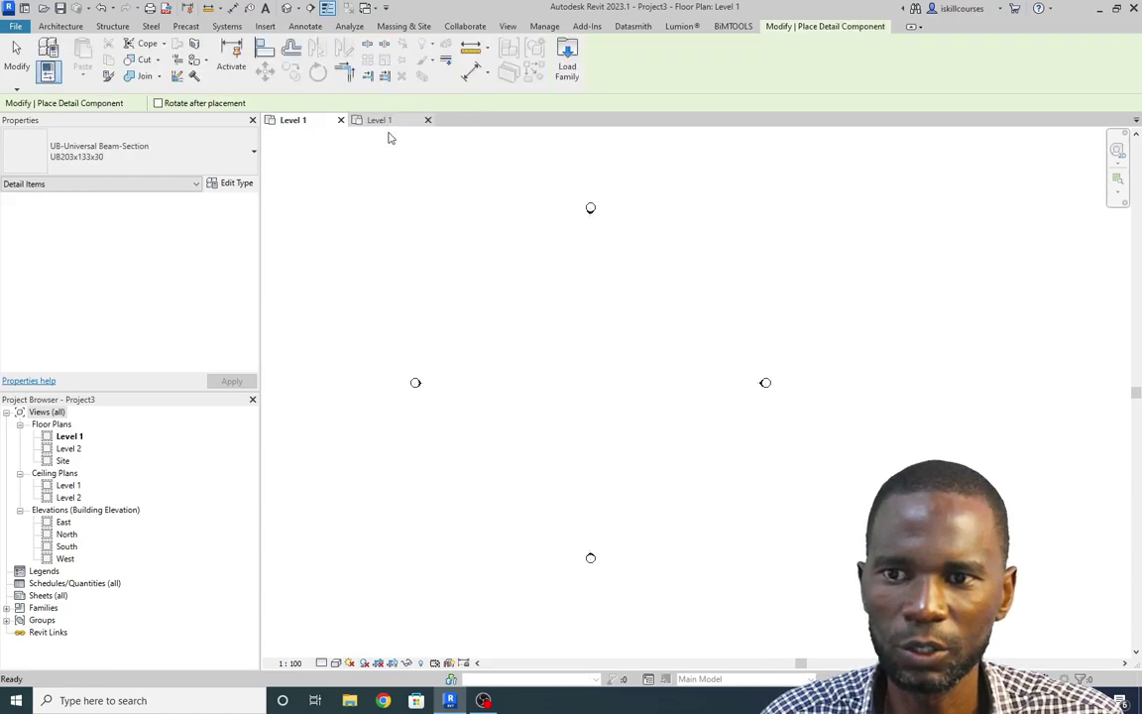
click(229, 152)
scroll(236, 337, up, 15)
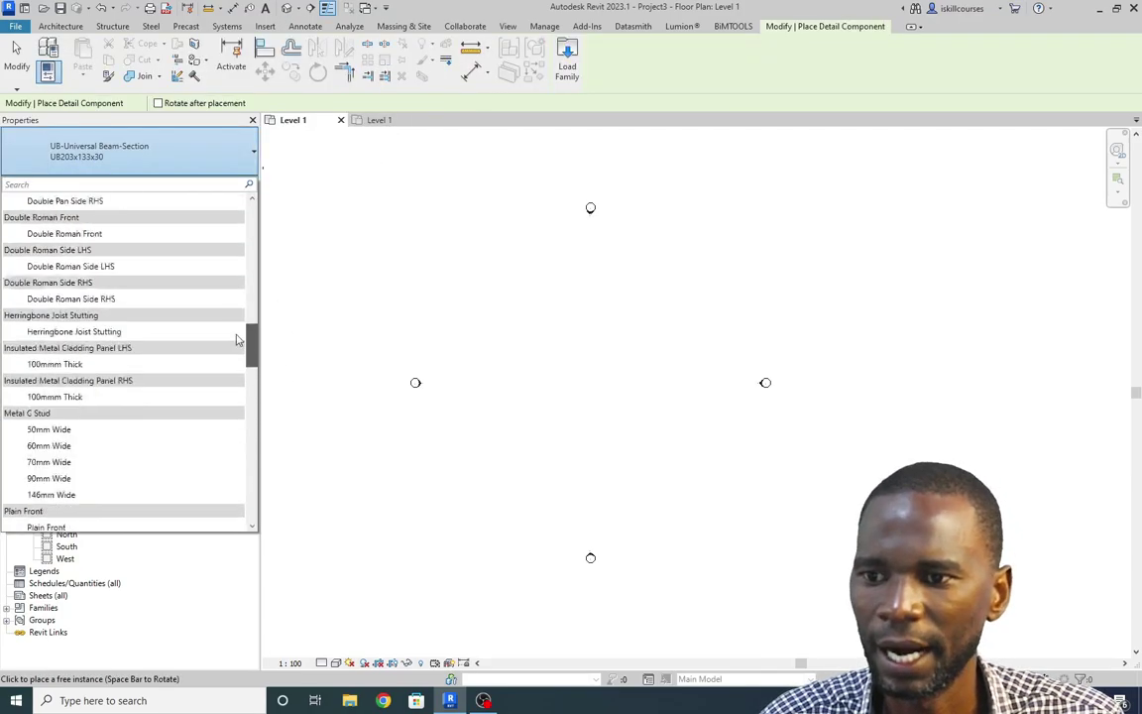
mouse_move(250, 214)
mouse_down()
mouse_move(273, 523)
mouse_move(265, 214)
mouse_up()
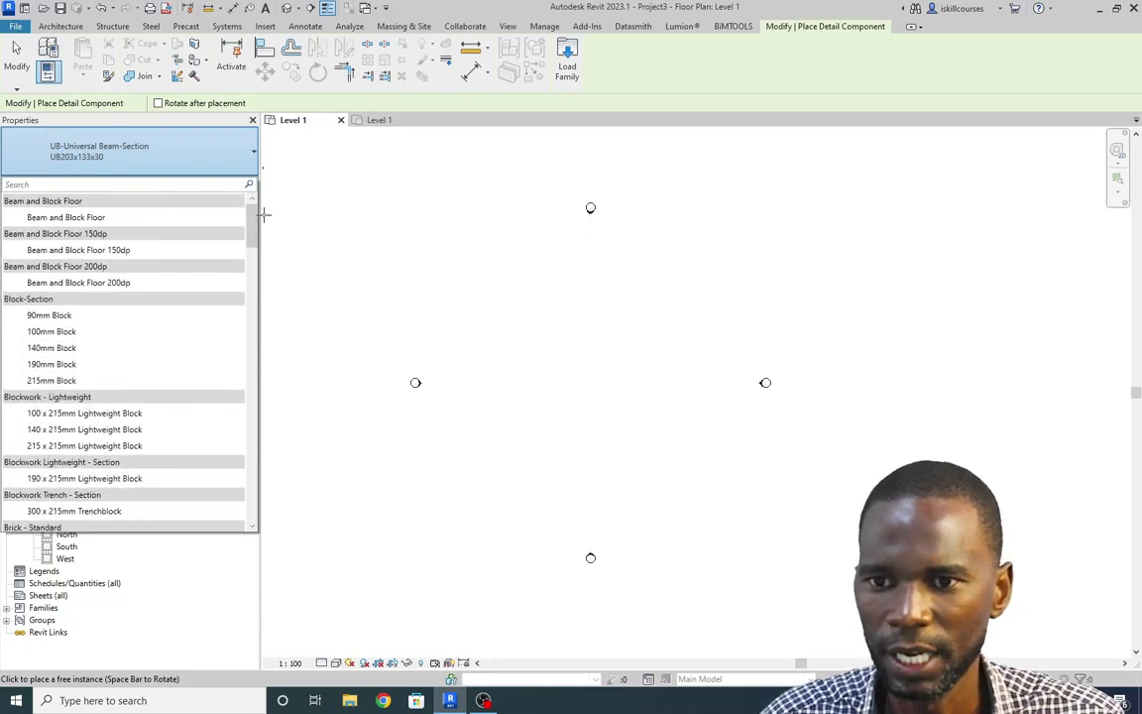
click(694, 397)
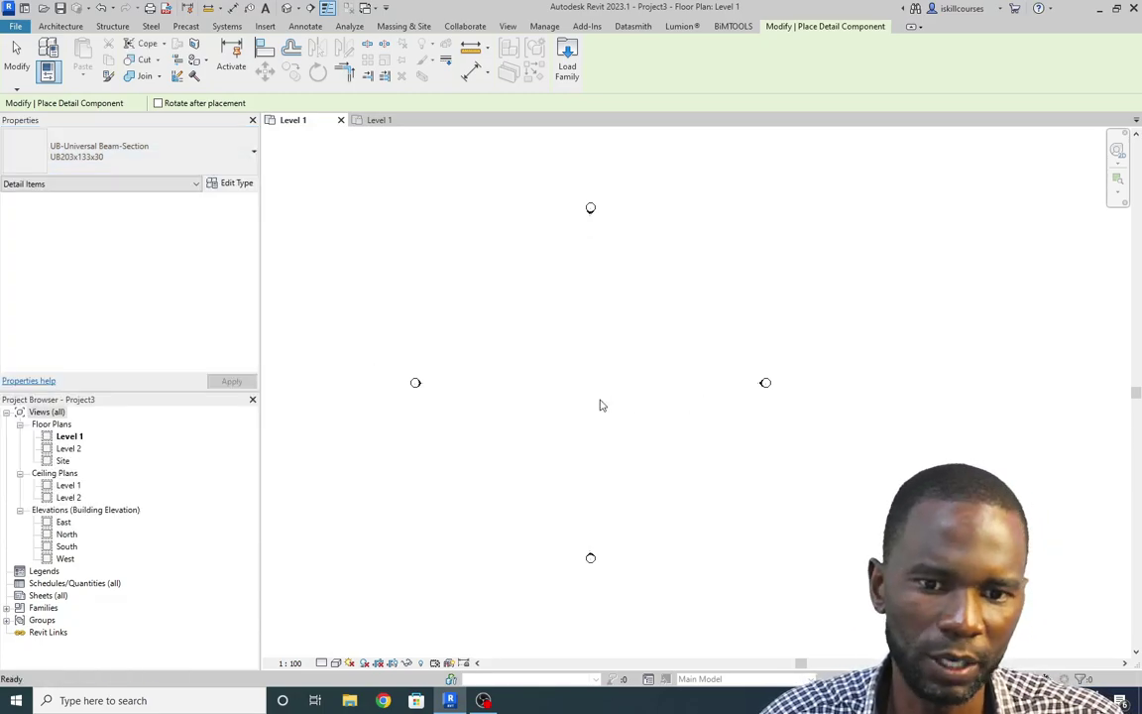
key(Escape)
Draw a closed four-sided detail-line rectangle on the Level 1 plan with DL.
key(d)
key(l)
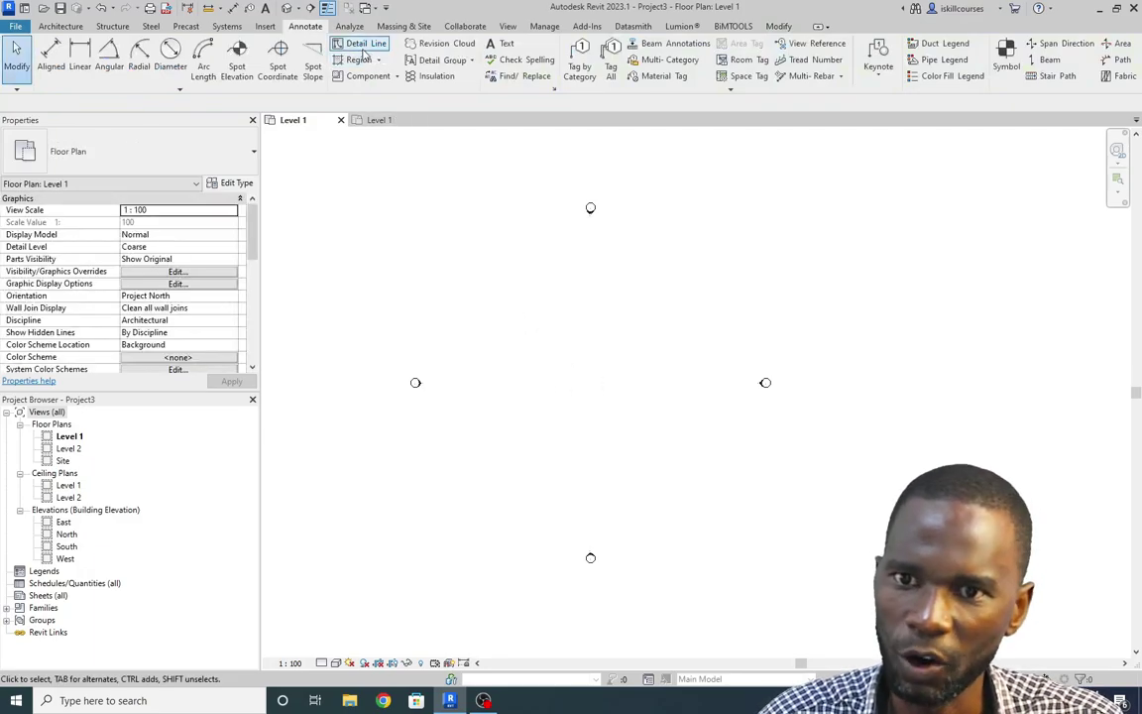
click(536, 345)
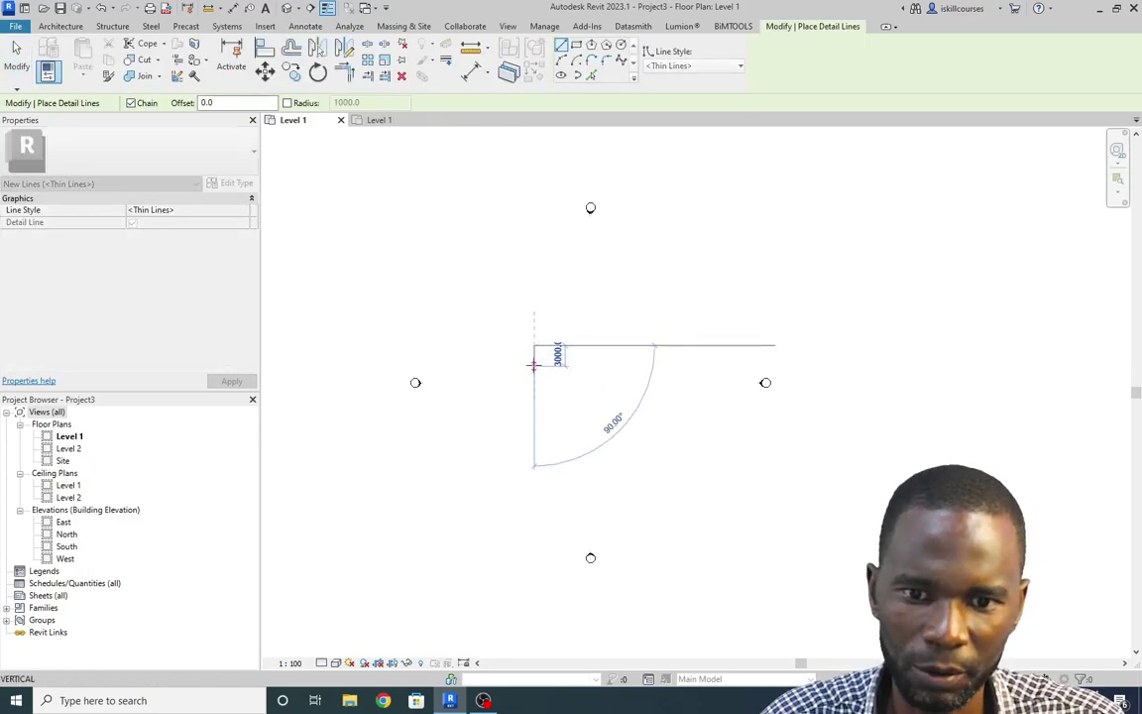
click(536, 365)
scroll(558, 365, up, 2)
scroll(561, 353, up, 1)
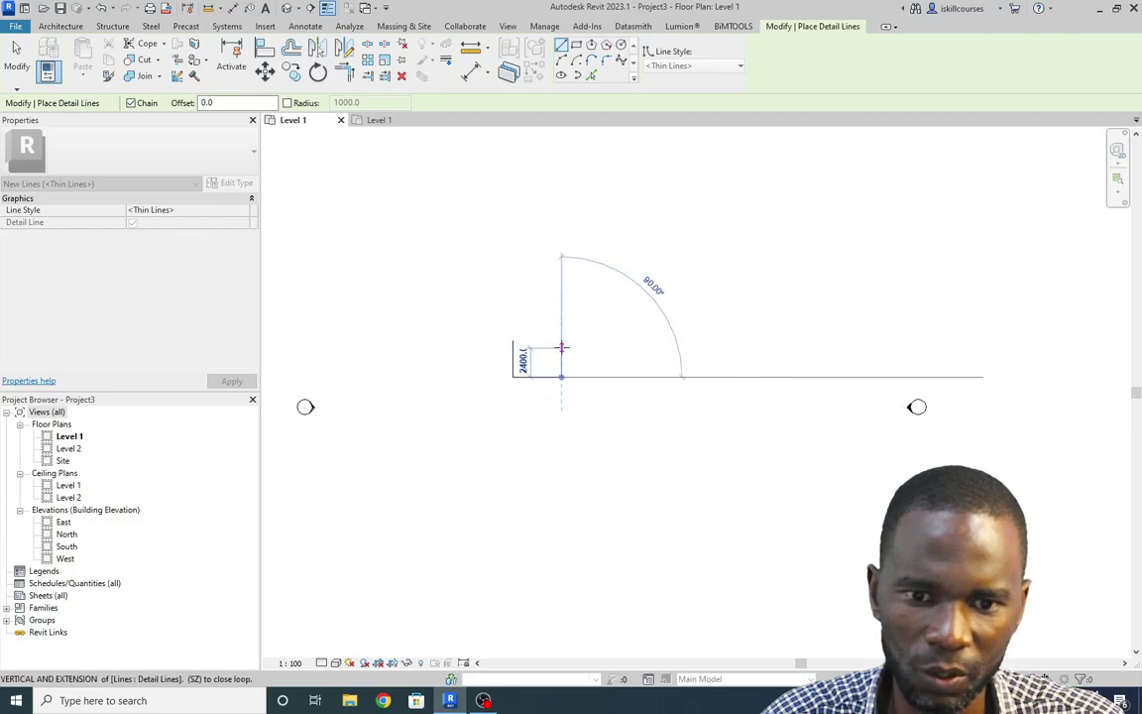
click(561, 342)
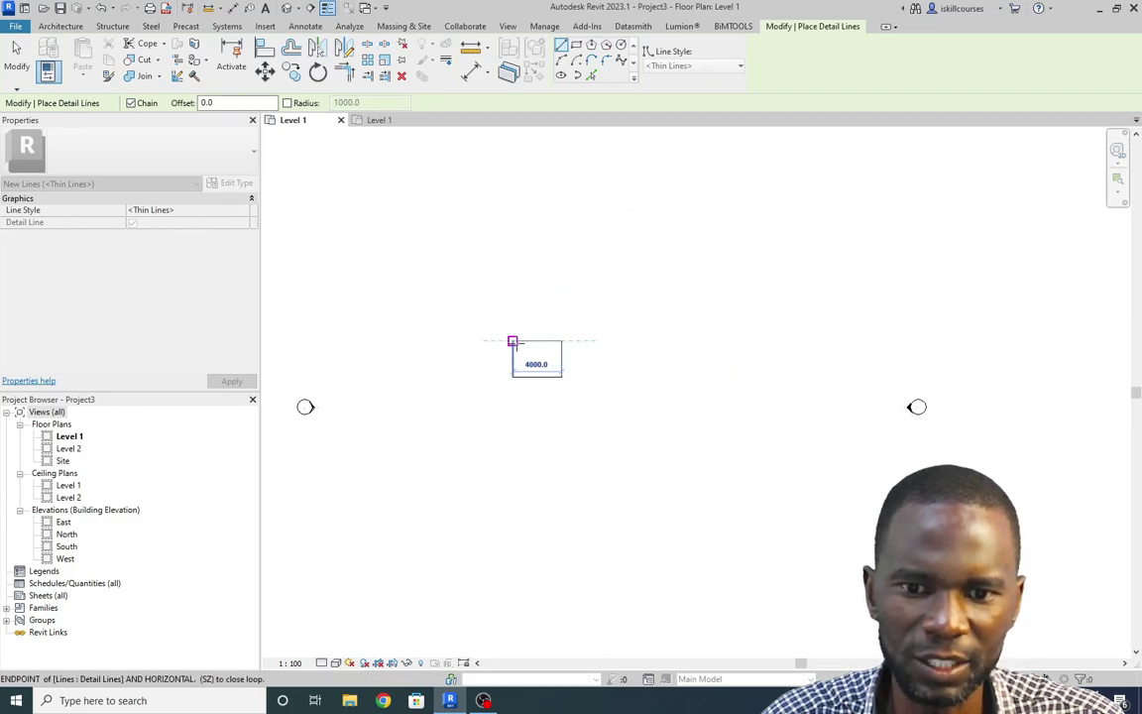
click(512, 341)
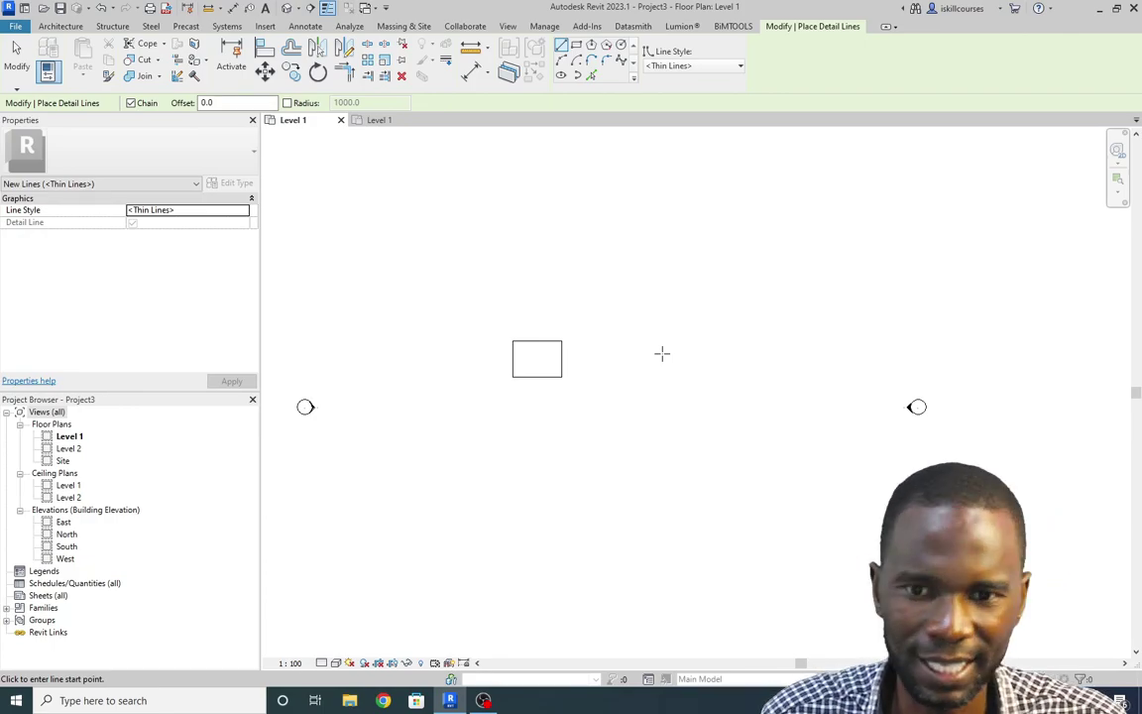
Window-select the rectangle's four lines and delete them.
key(Escape)
key(Escape)
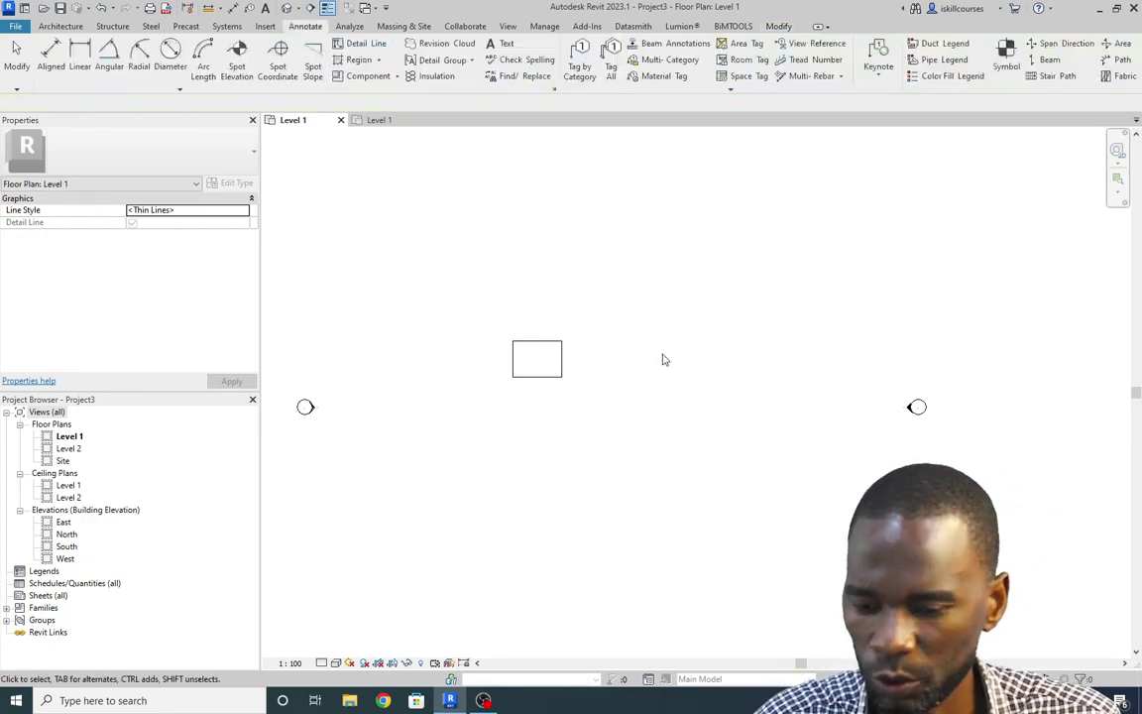
drag(627, 401, 488, 314)
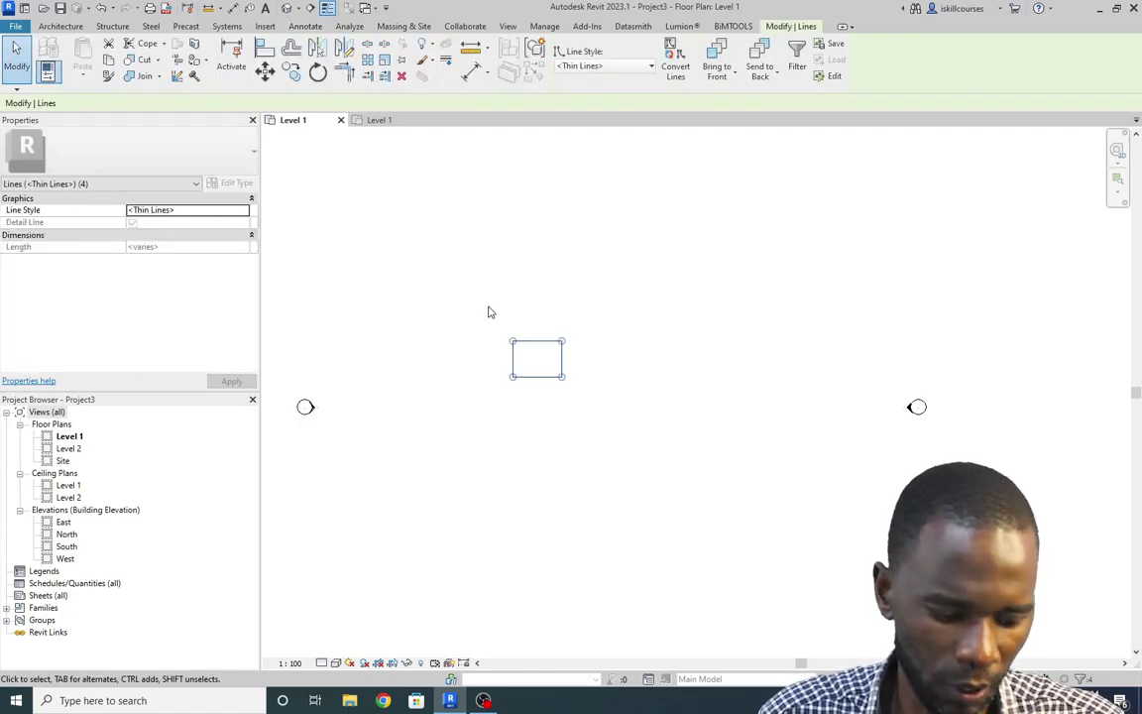
key(Delete)
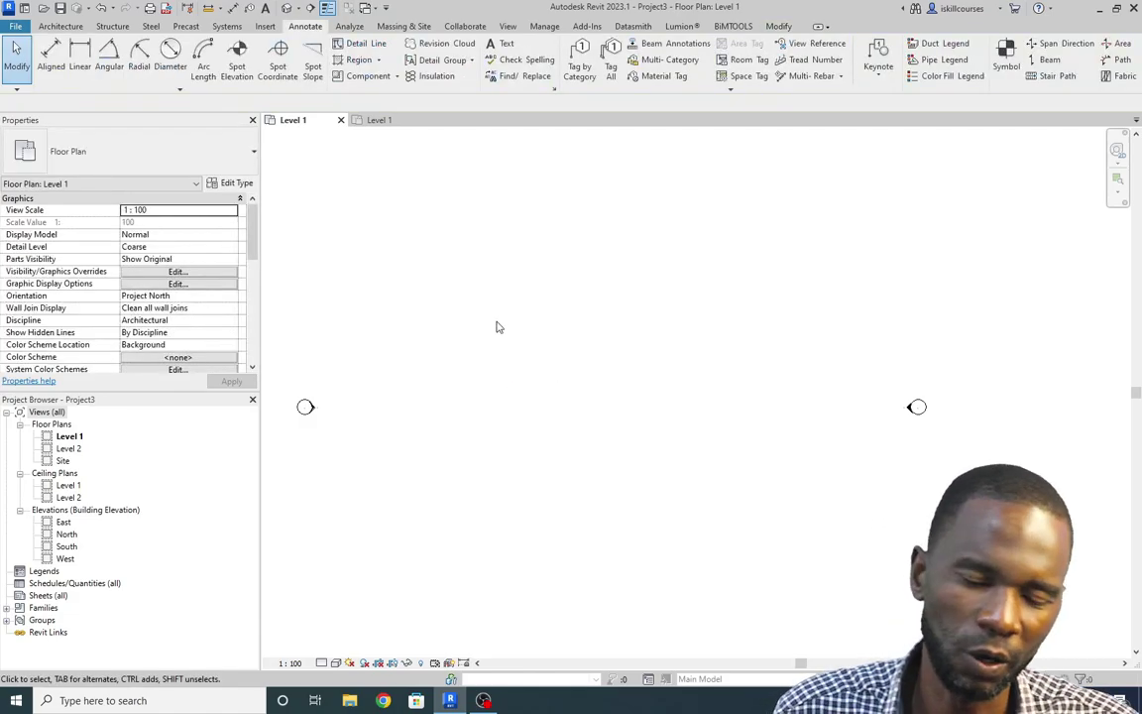
scroll(508, 327, down, 3)
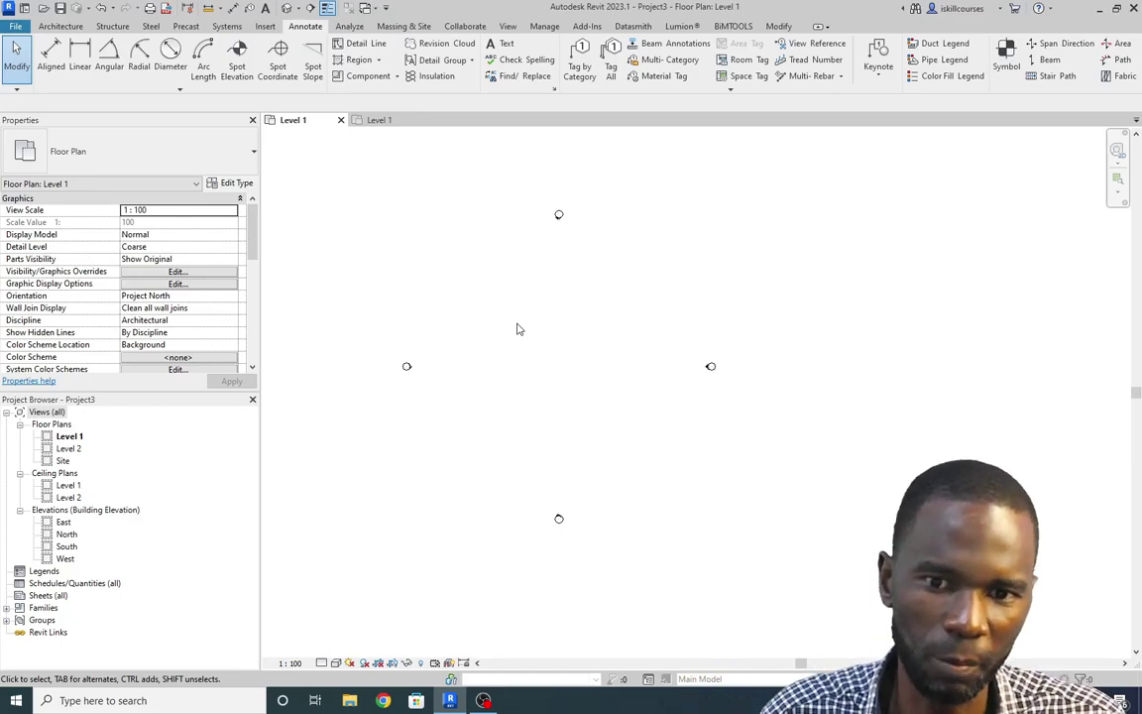
Switch to the GBRENU_Repeating_Details Level 1 plan of sample repeating details.
scroll(519, 328, up, 1)
scroll(592, 365, down, 1)
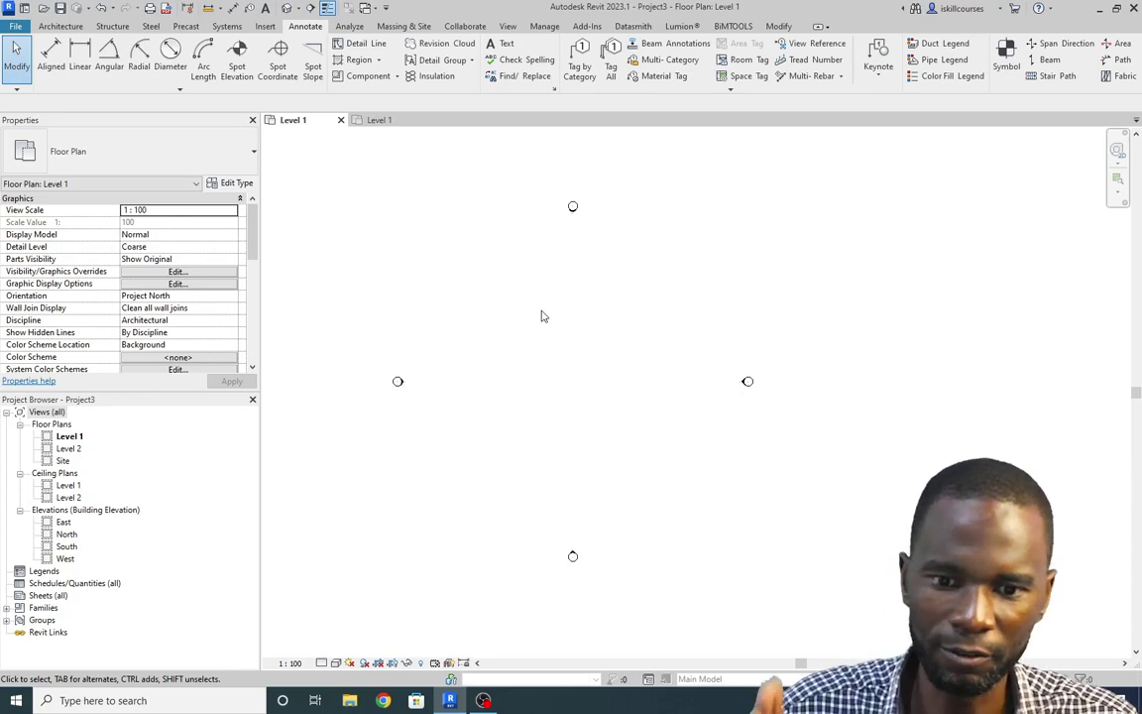
scroll(544, 312, up, 1)
scroll(540, 314, up, 1)
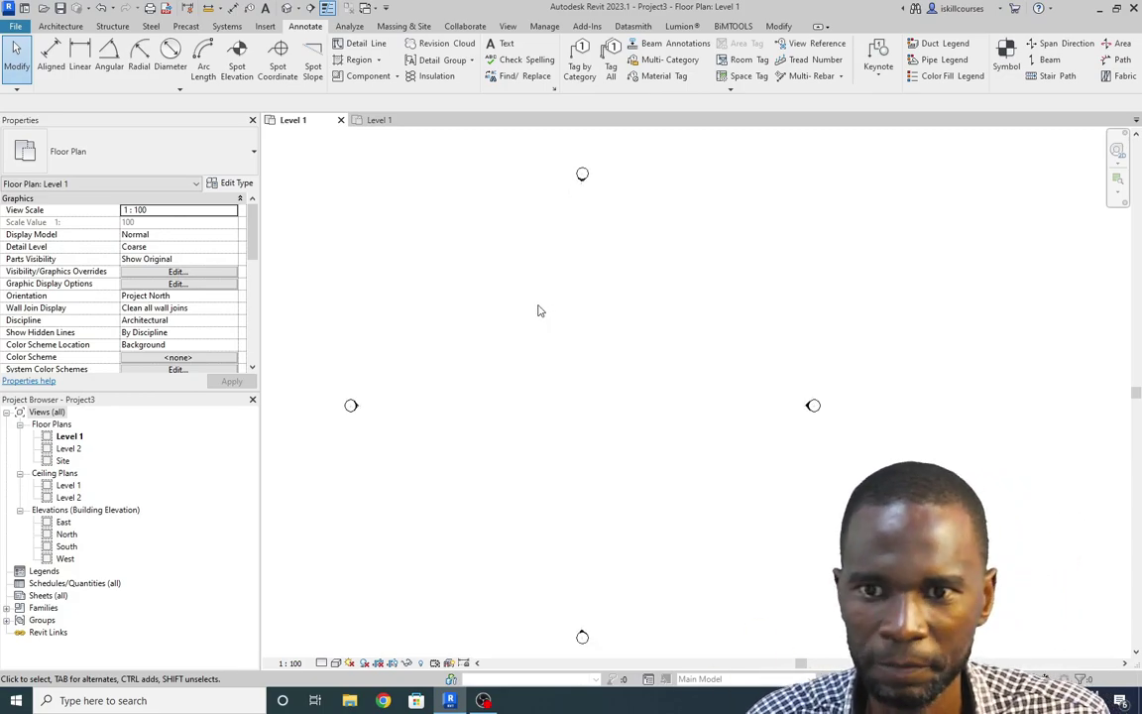
click(387, 123)
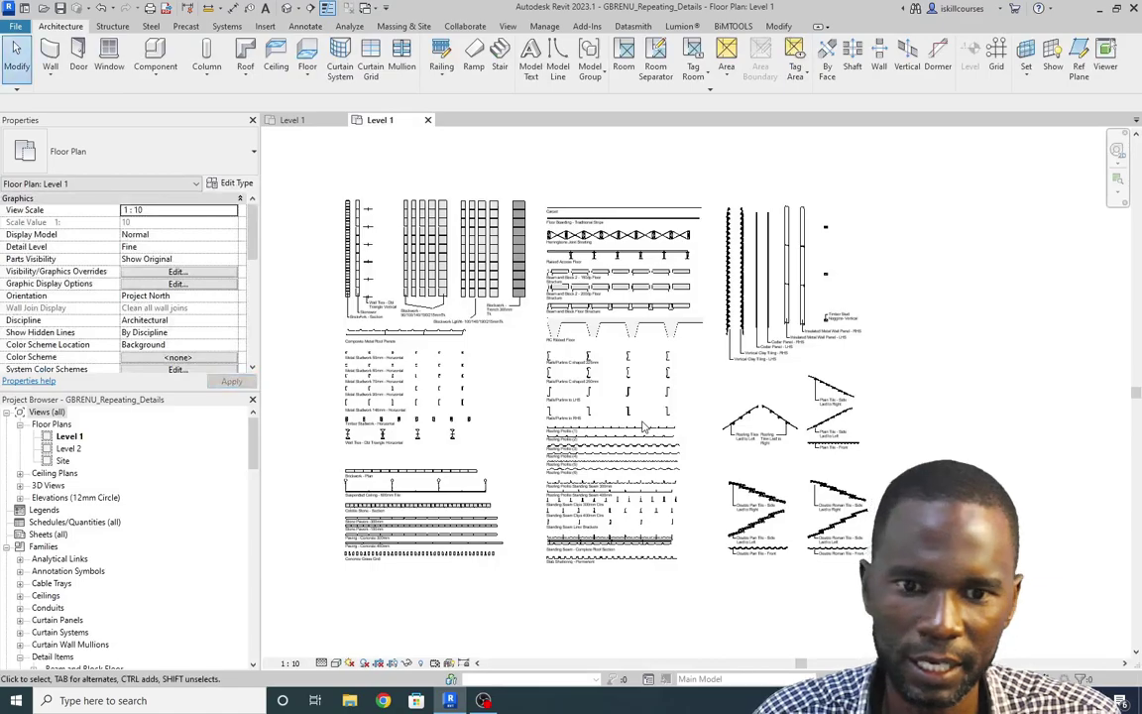
scroll(756, 510, up, 4)
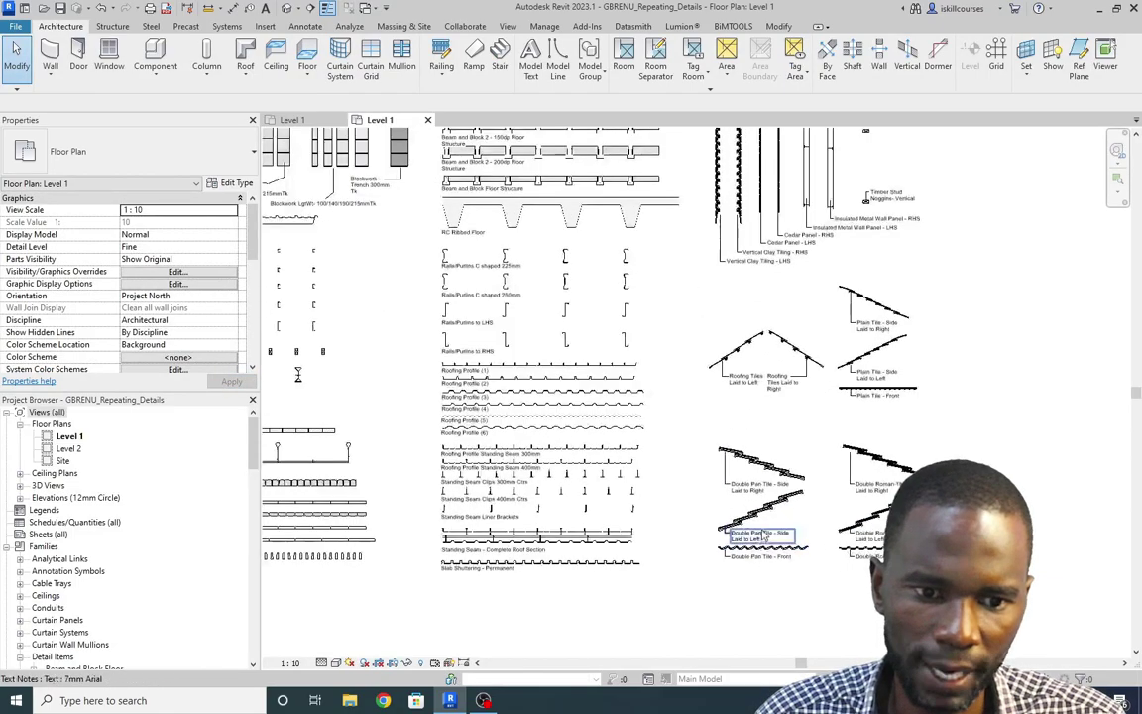
scroll(805, 500, up, 2)
scroll(694, 525, down, 4)
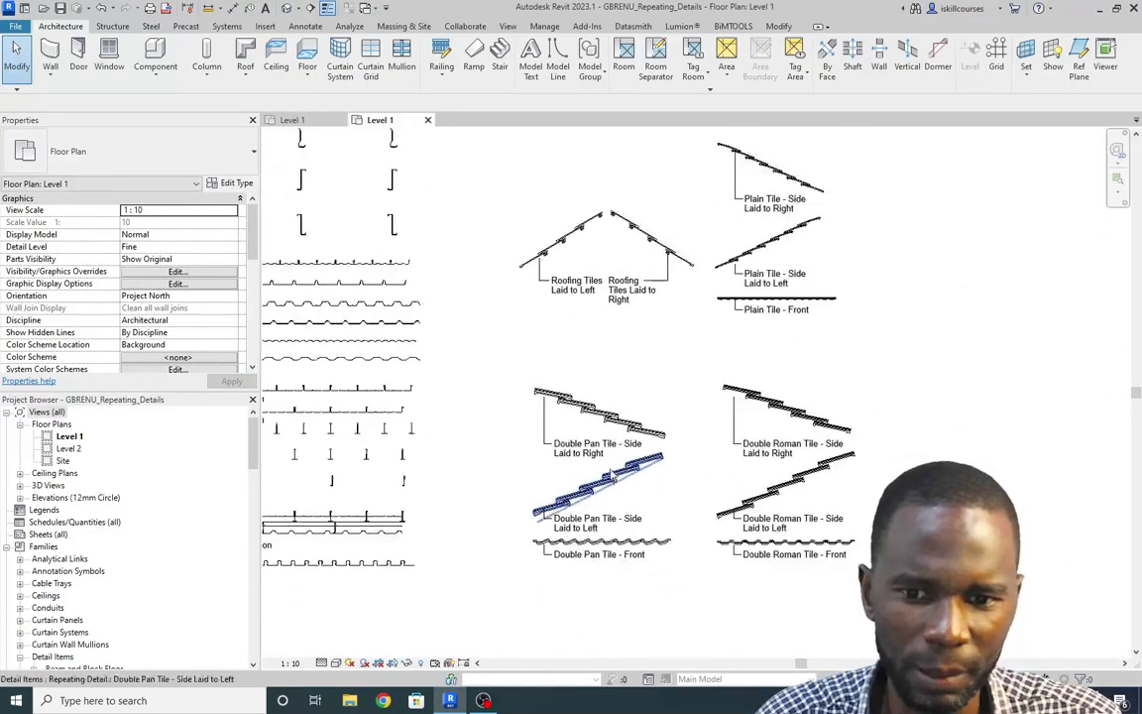
scroll(645, 557, up, 2)
scroll(644, 557, up, 2)
scroll(515, 424, down, 1)
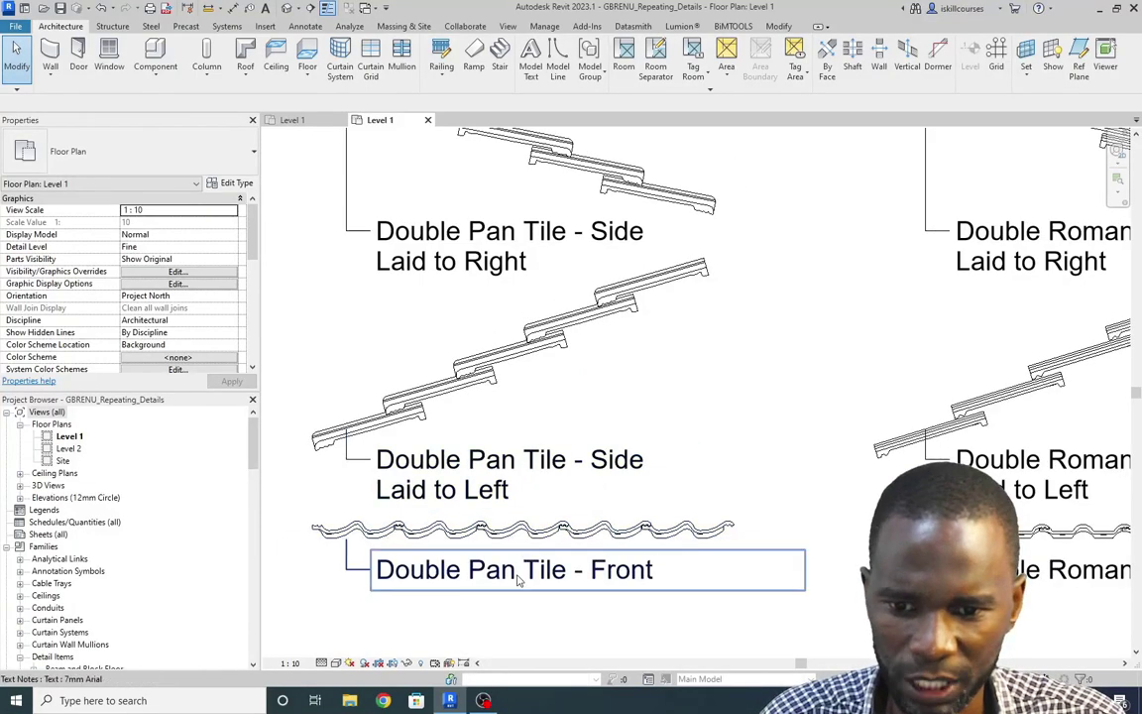
scroll(472, 468, down, 2)
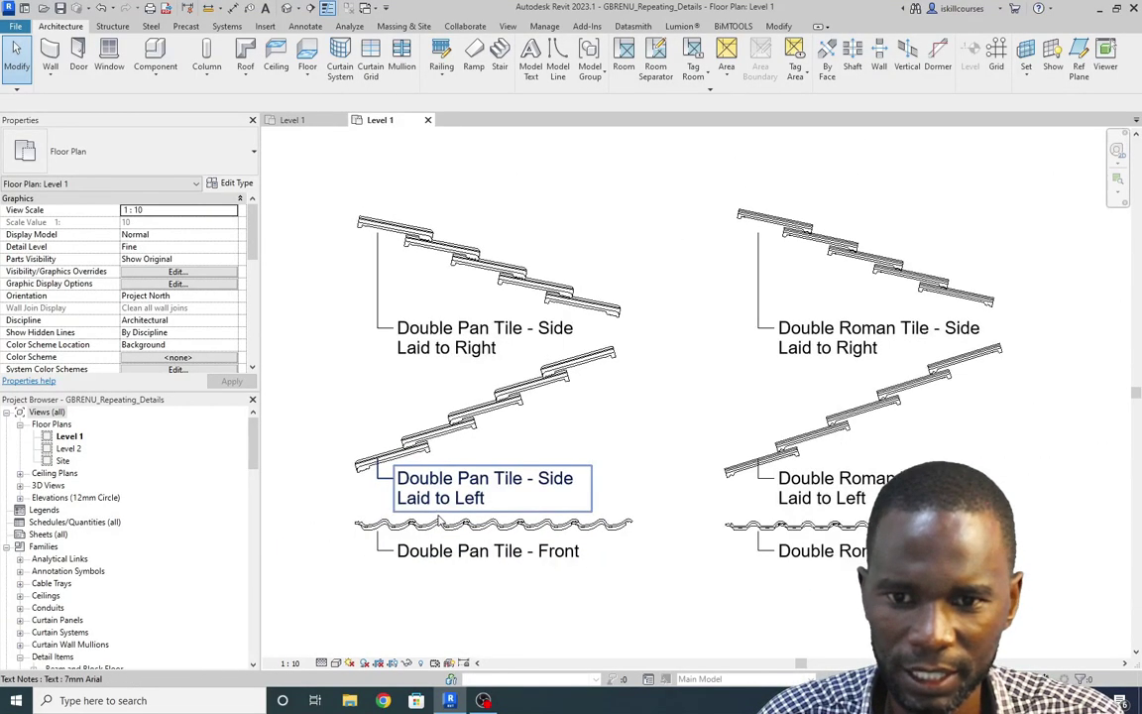
scroll(474, 269, up, 2)
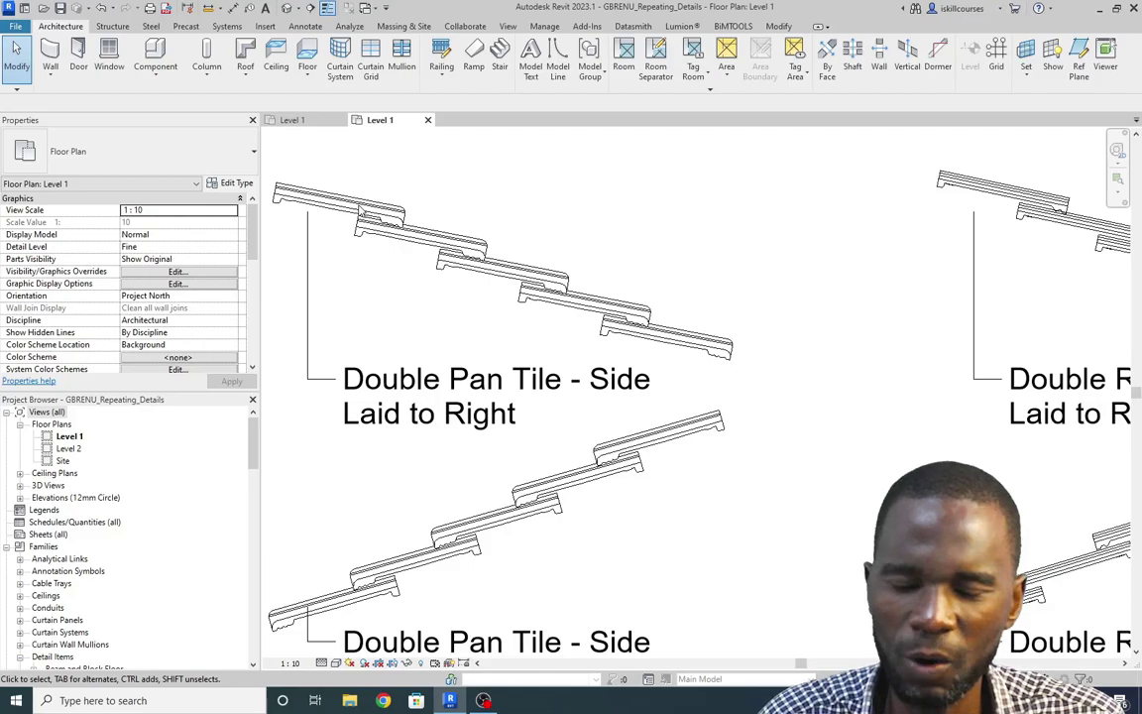
scroll(365, 216, up, 2)
scroll(445, 271, down, 2)
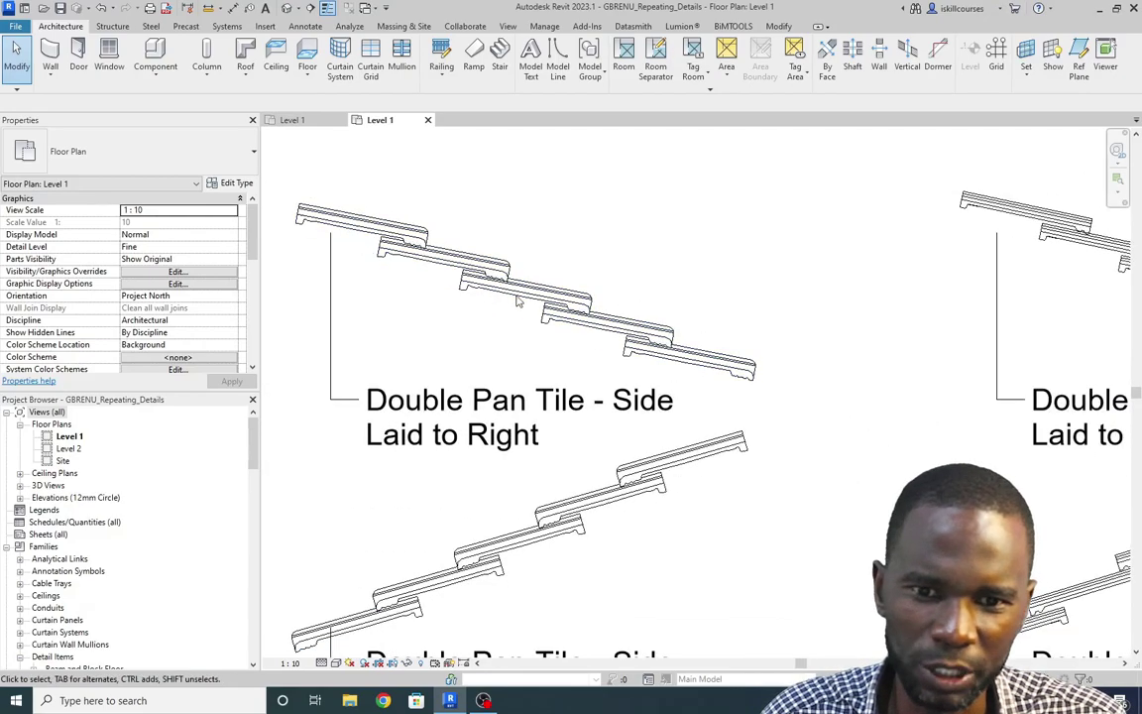
scroll(639, 349, down, 3)
scroll(604, 248, up, 3)
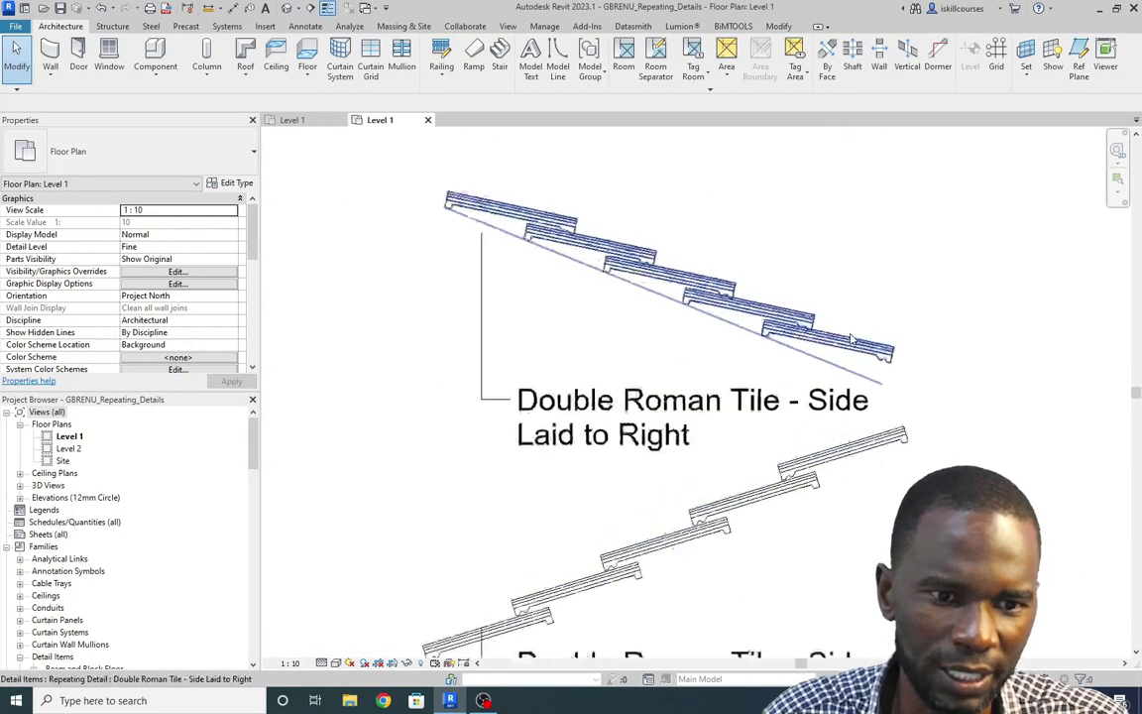
scroll(610, 237, down, 4)
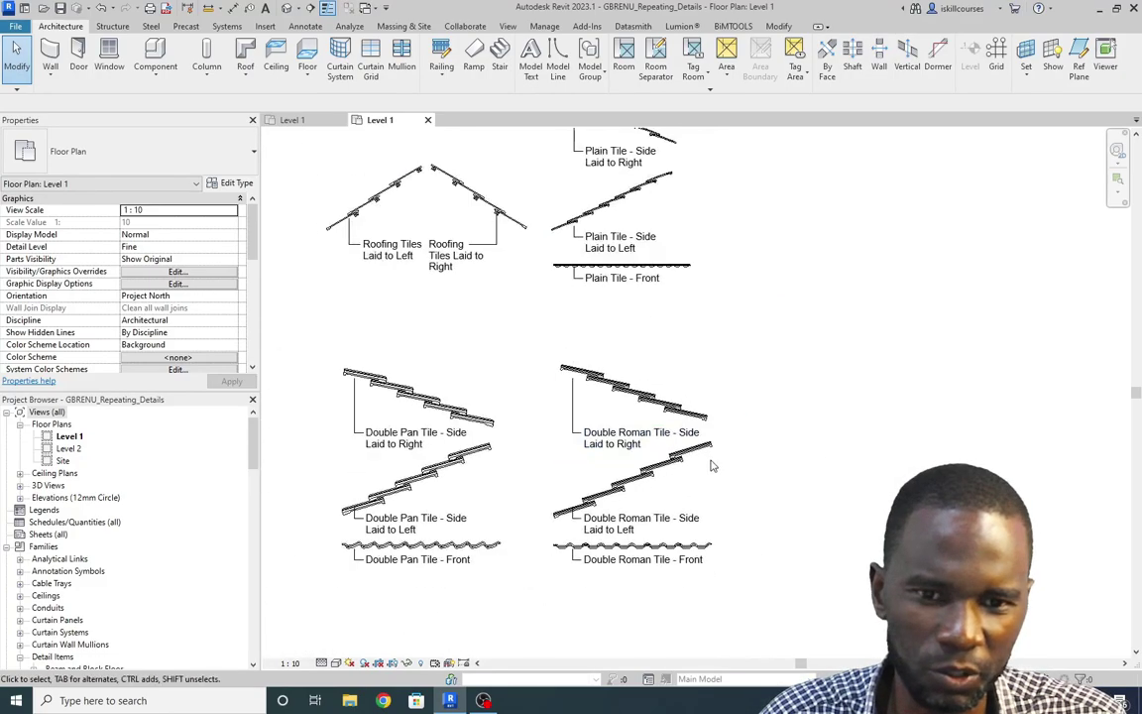
scroll(557, 272, up, 5)
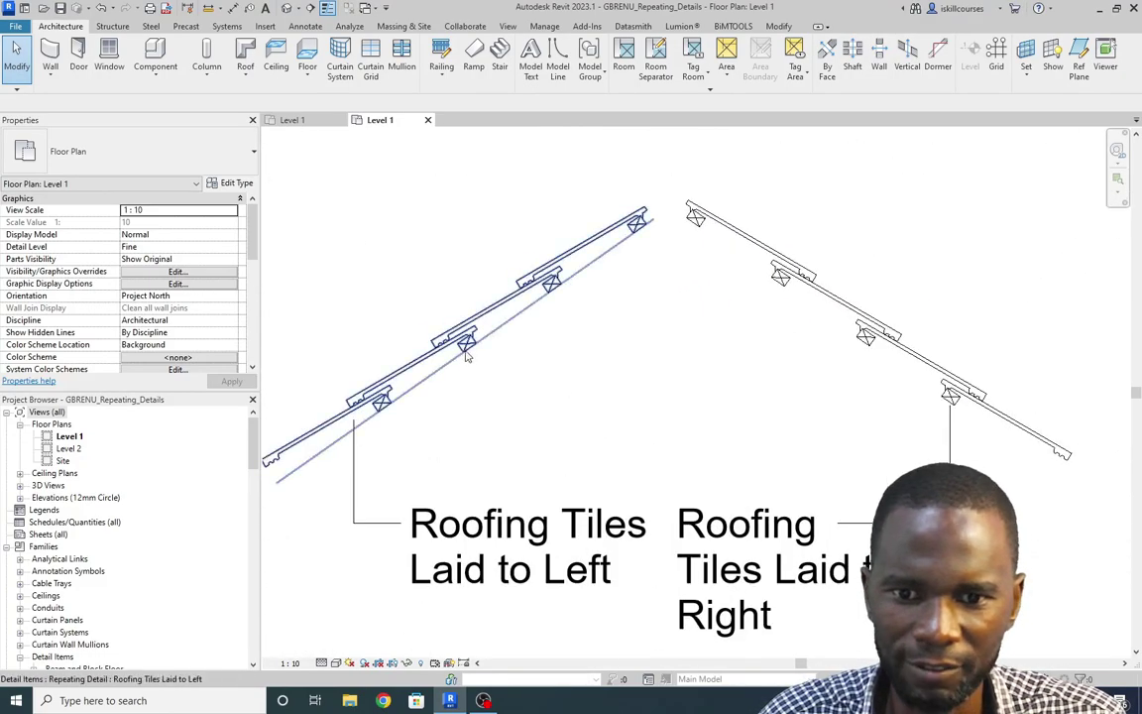
scroll(502, 339, up, 1)
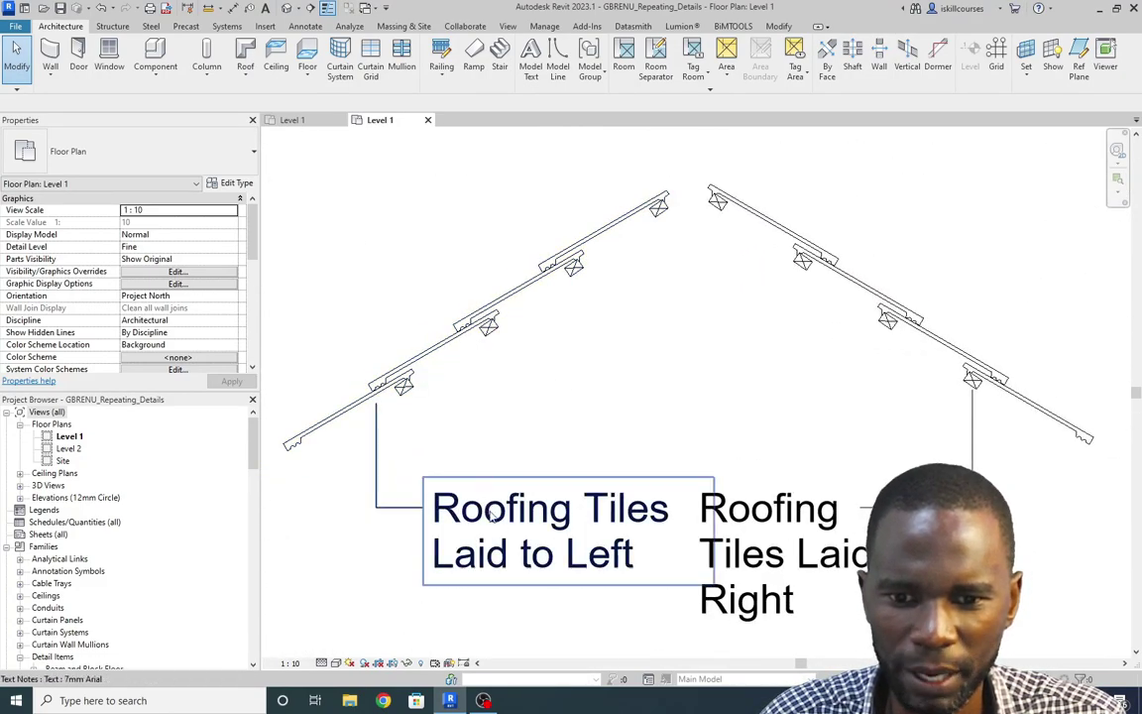
scroll(580, 540, down, 2)
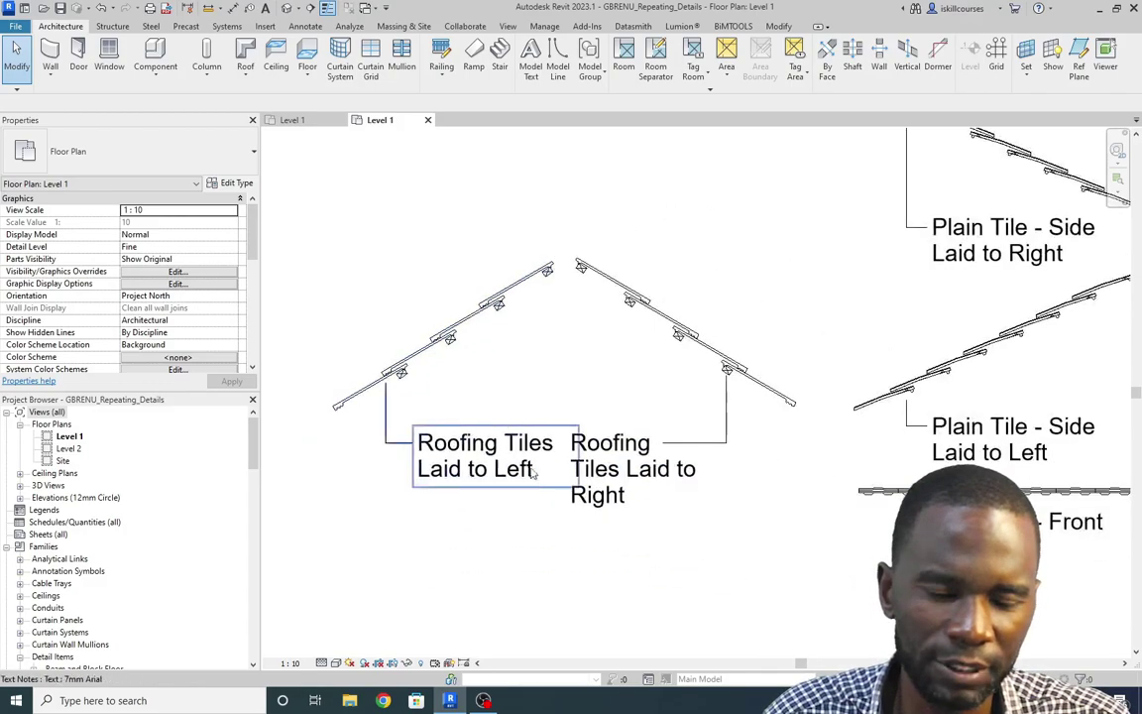
scroll(643, 524, down, 3)
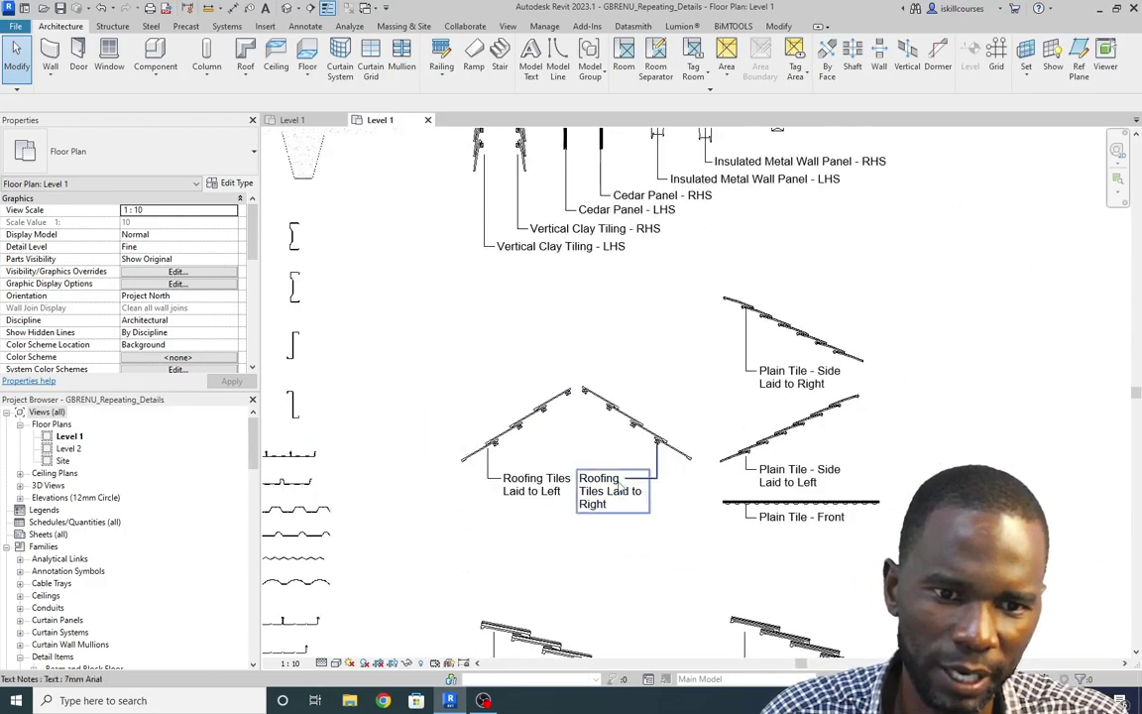
scroll(773, 327, up, 2)
scroll(694, 496, down, 3)
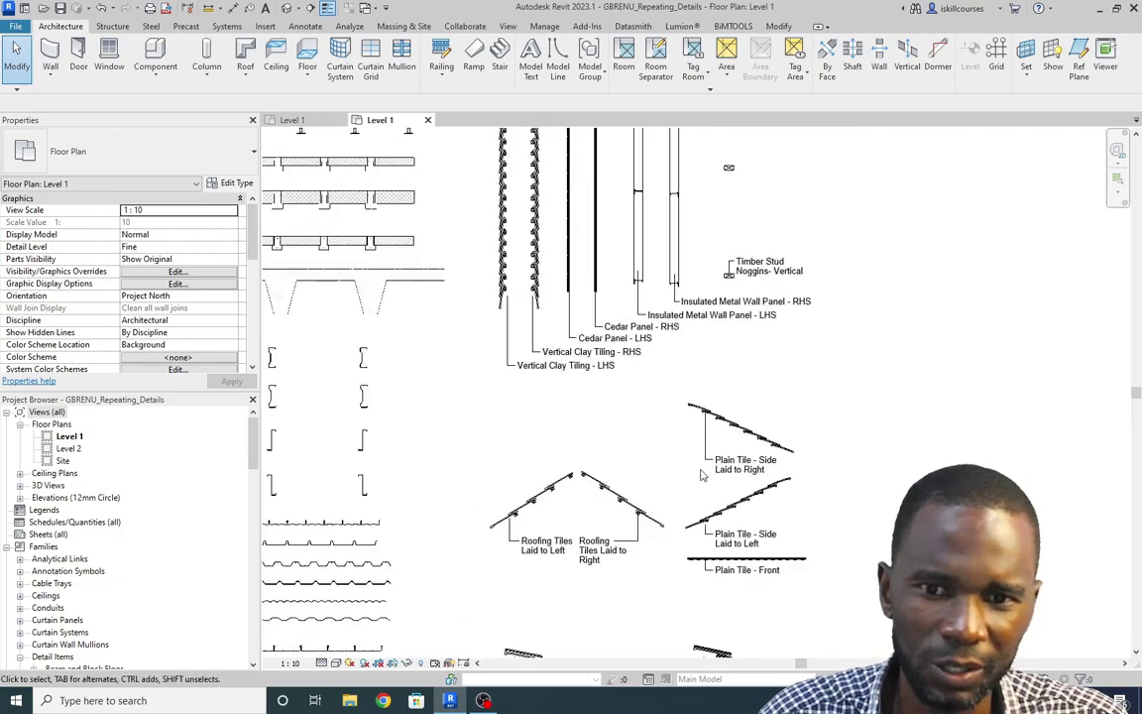
scroll(634, 356, down, 2)
scroll(569, 210, up, 5)
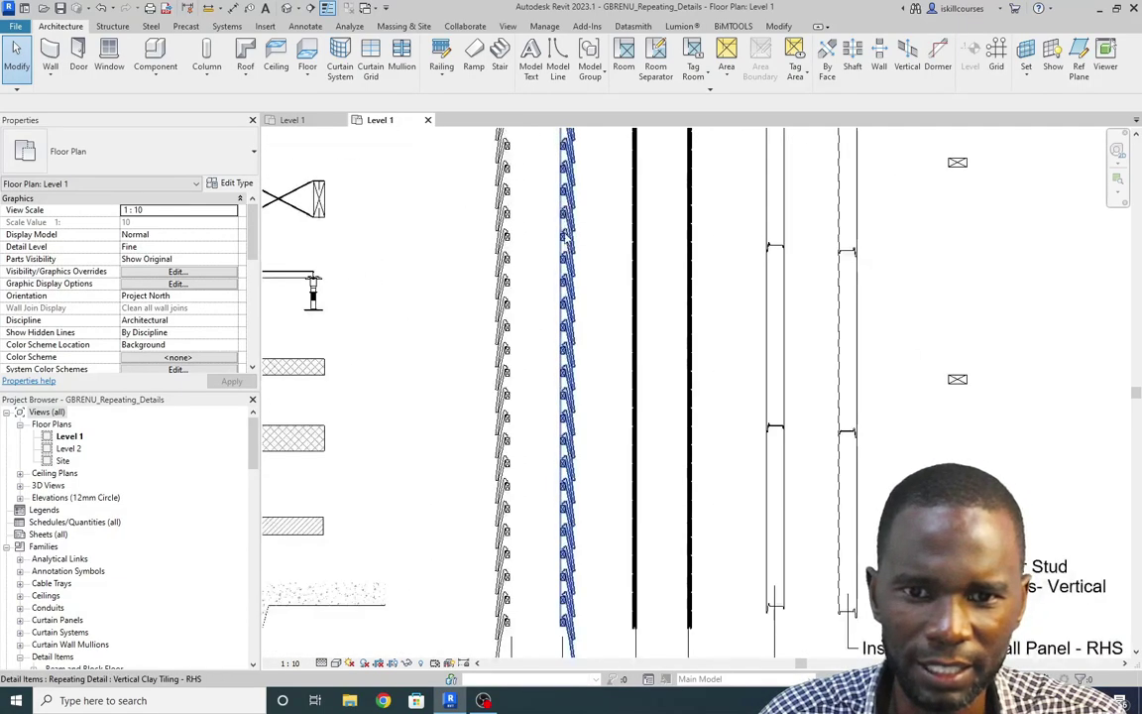
scroll(528, 584, down, 1)
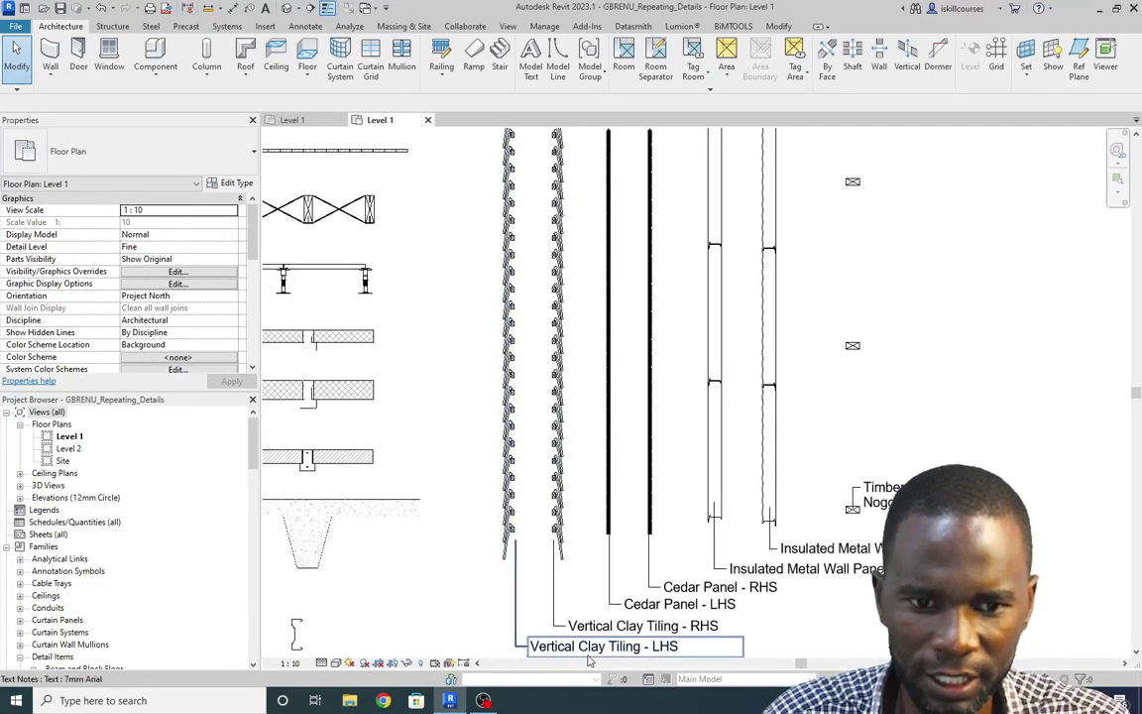
scroll(615, 520, up, 5)
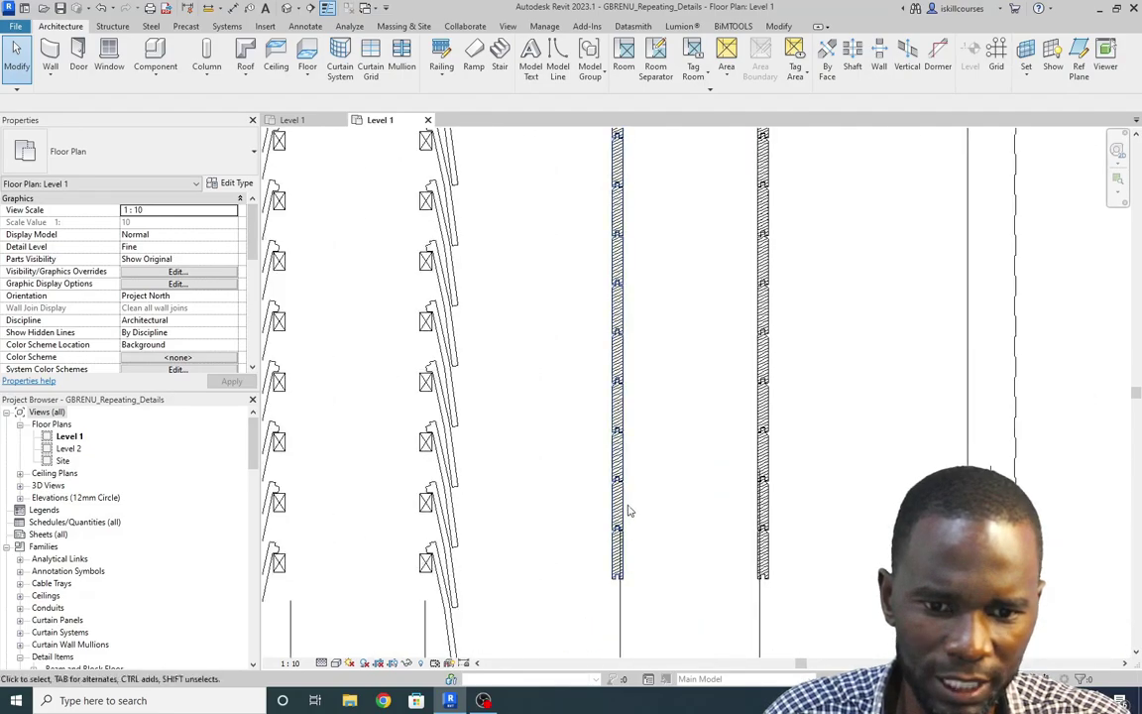
scroll(628, 511, down, 6)
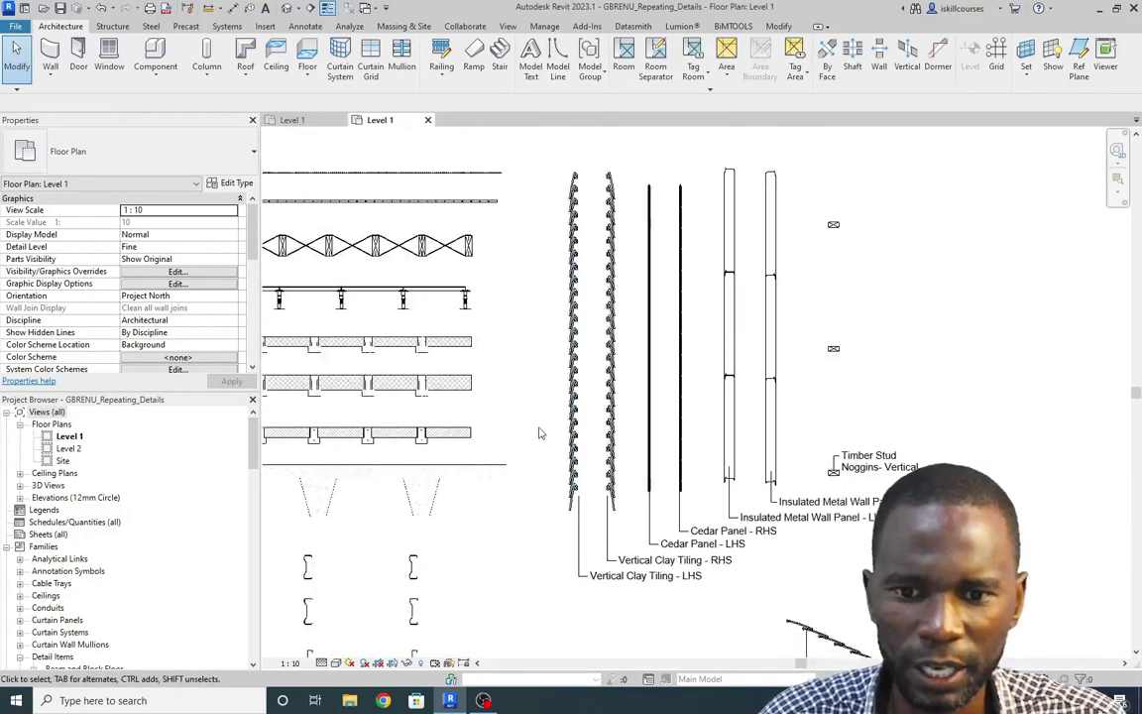
scroll(615, 396, down, 2)
scroll(458, 417, up, 4)
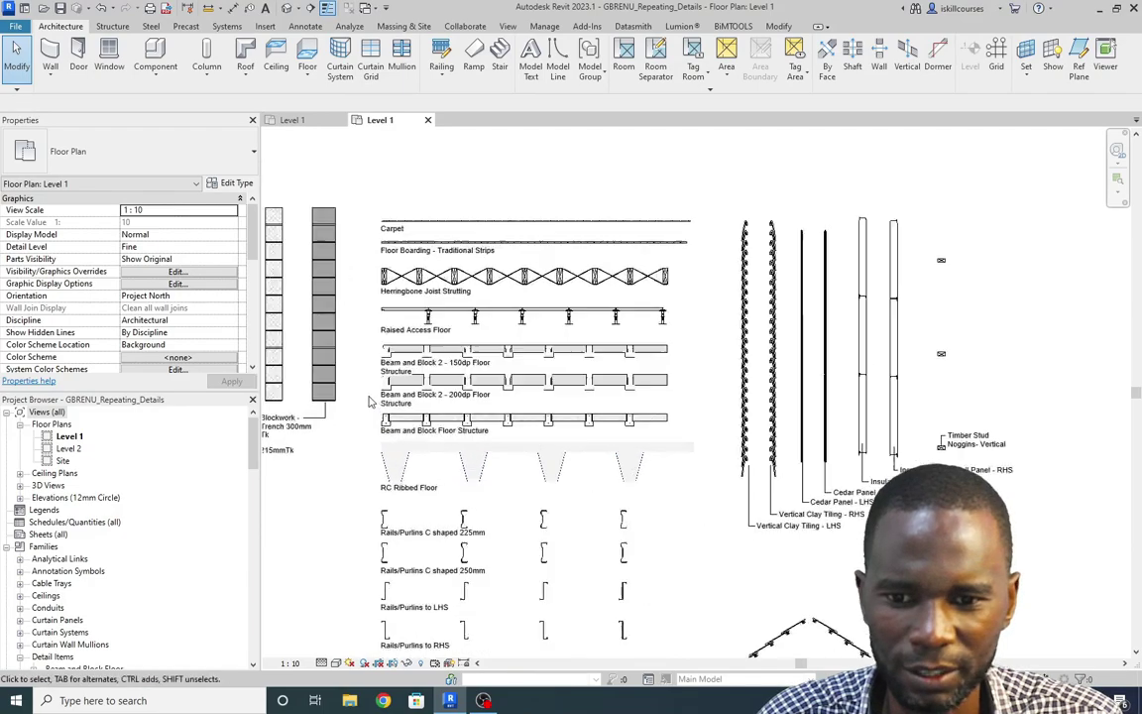
scroll(458, 417, down, 3)
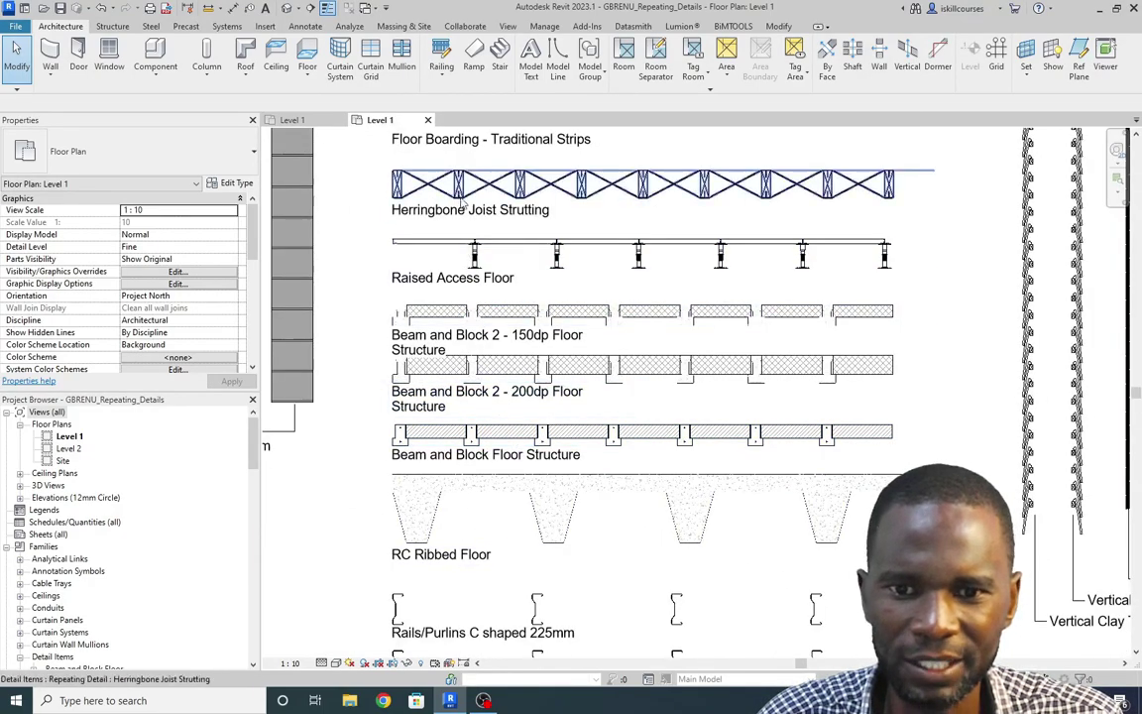
scroll(662, 367, down, 2)
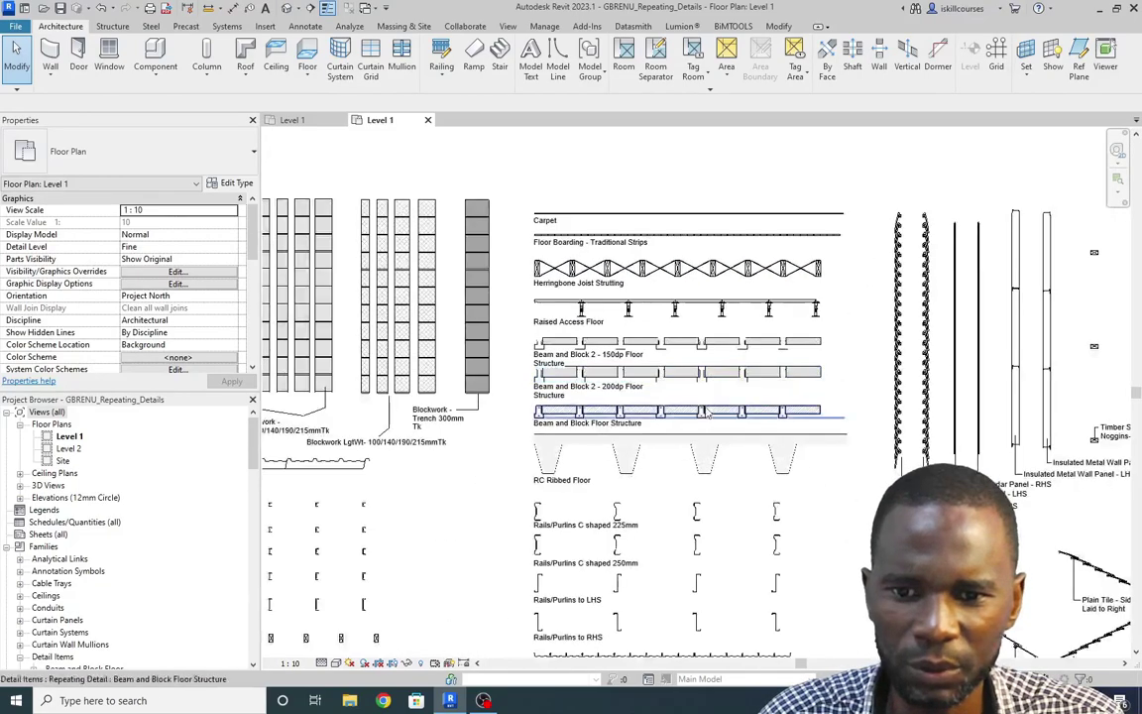
scroll(350, 313, up, 1)
scroll(350, 313, up, 2)
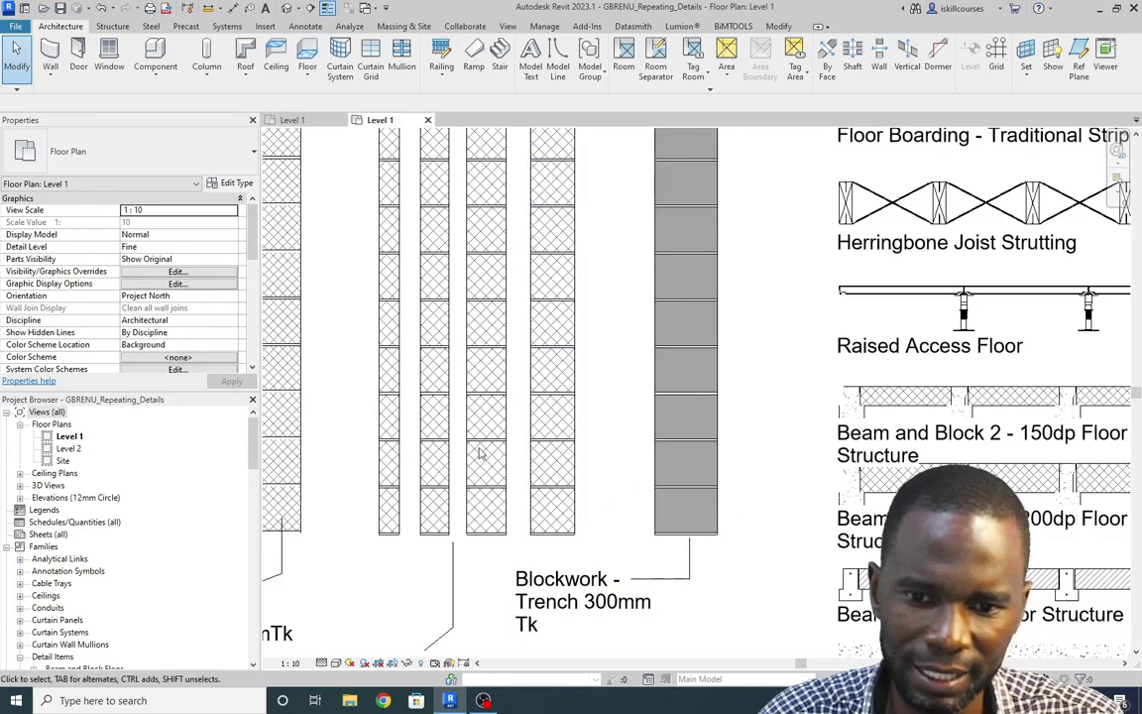
scroll(725, 410, down, 3)
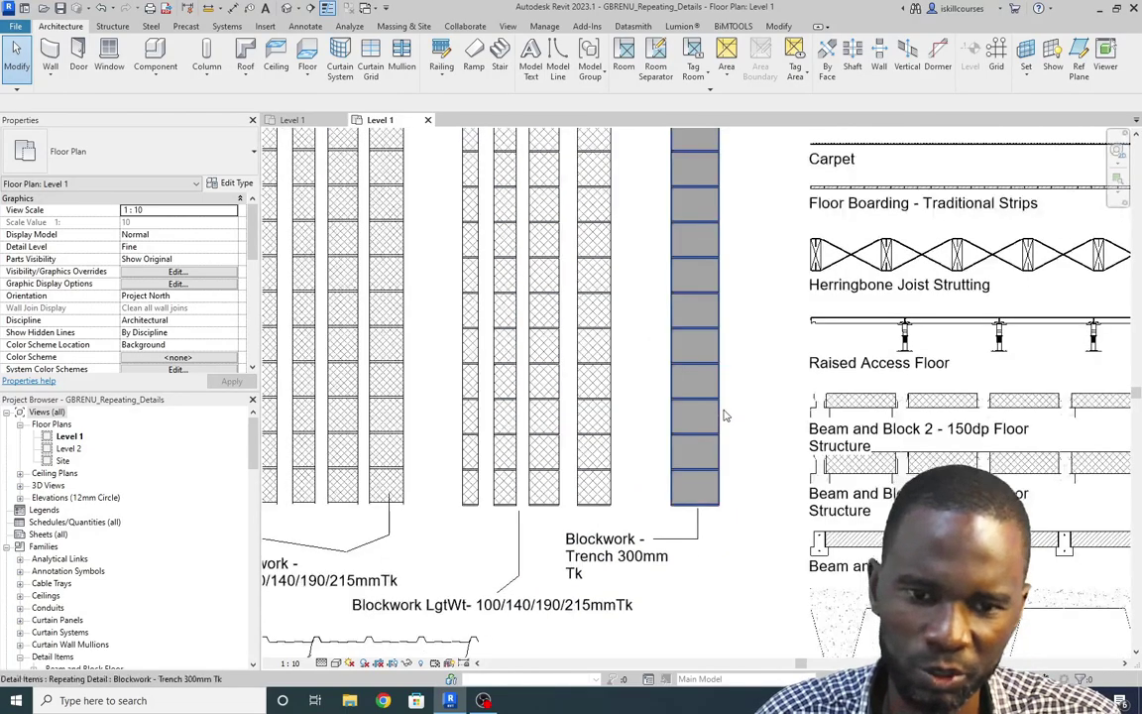
scroll(347, 394, up, 4)
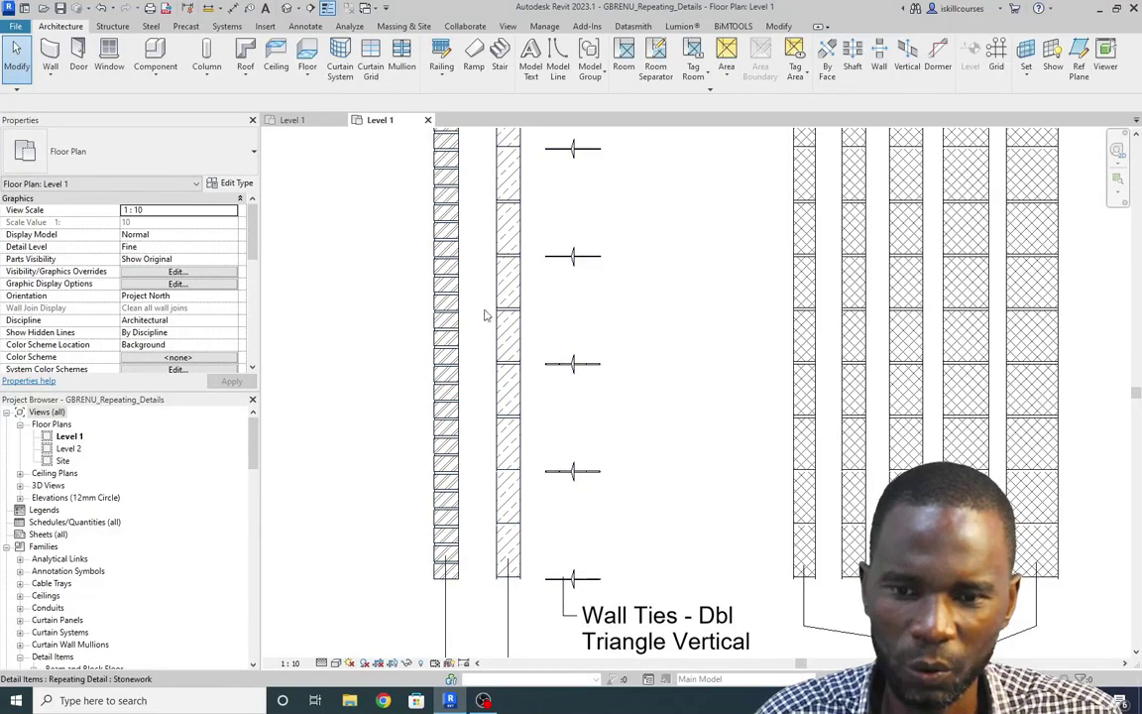
scroll(396, 286, down, 3)
scroll(401, 288, up, 4)
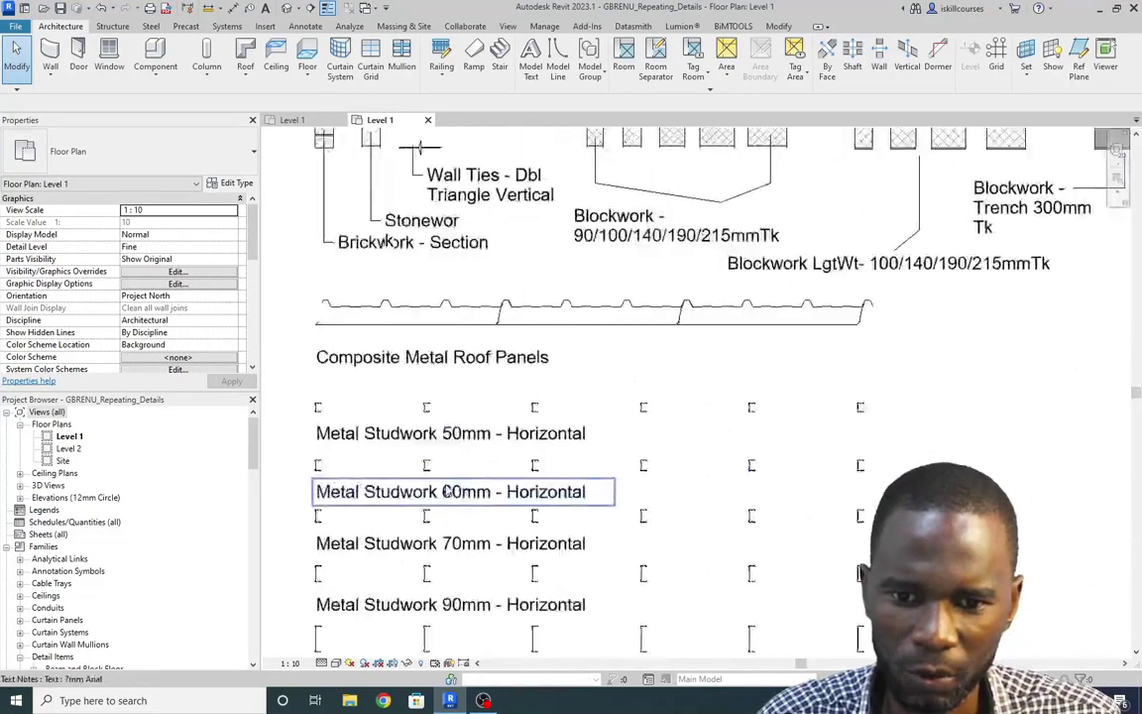
scroll(447, 491, up, 1)
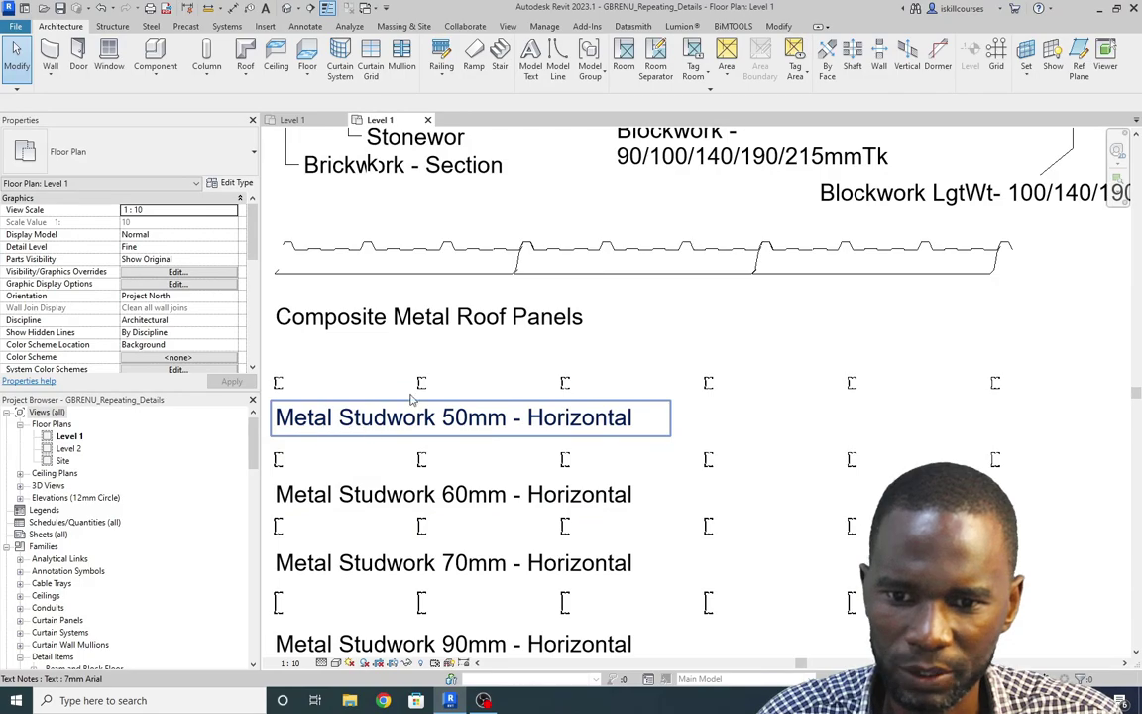
scroll(416, 394, up, 8)
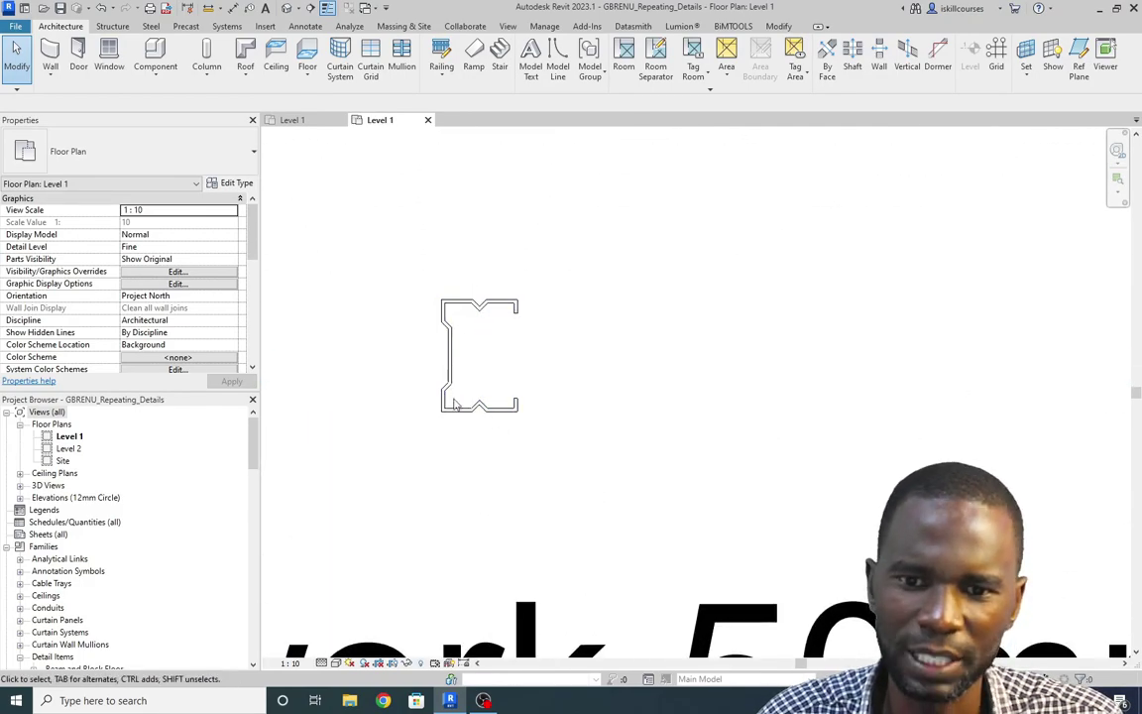
scroll(449, 391, down, 2)
scroll(461, 387, down, 5)
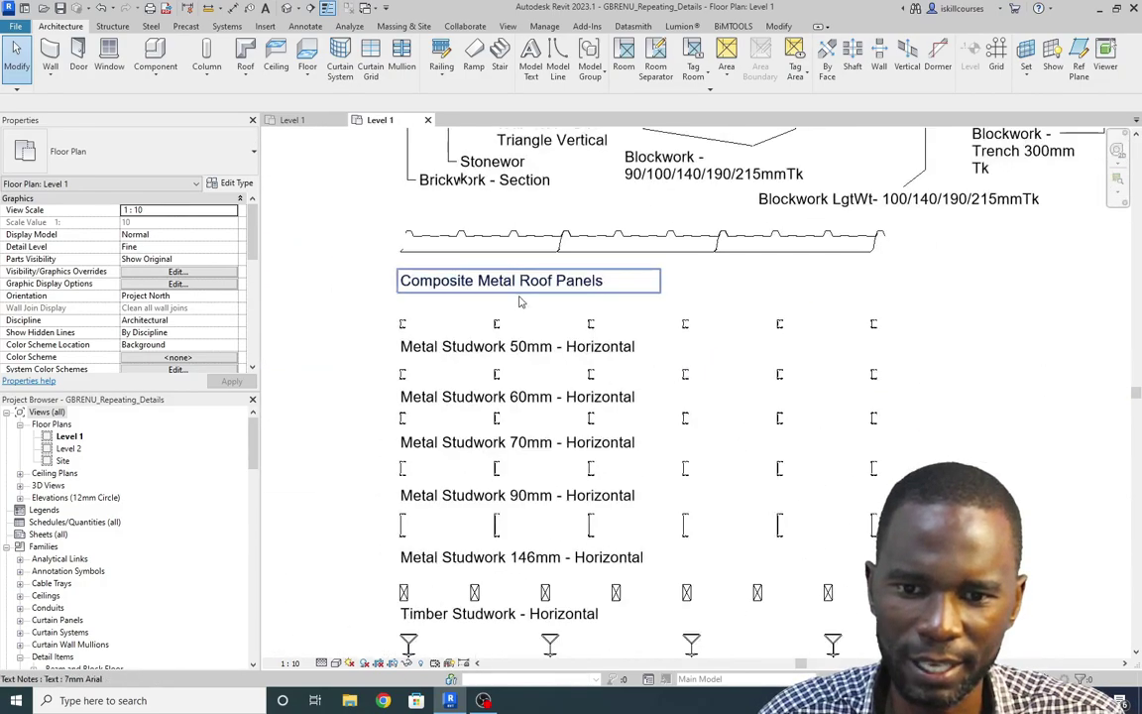
scroll(616, 587, up, 4)
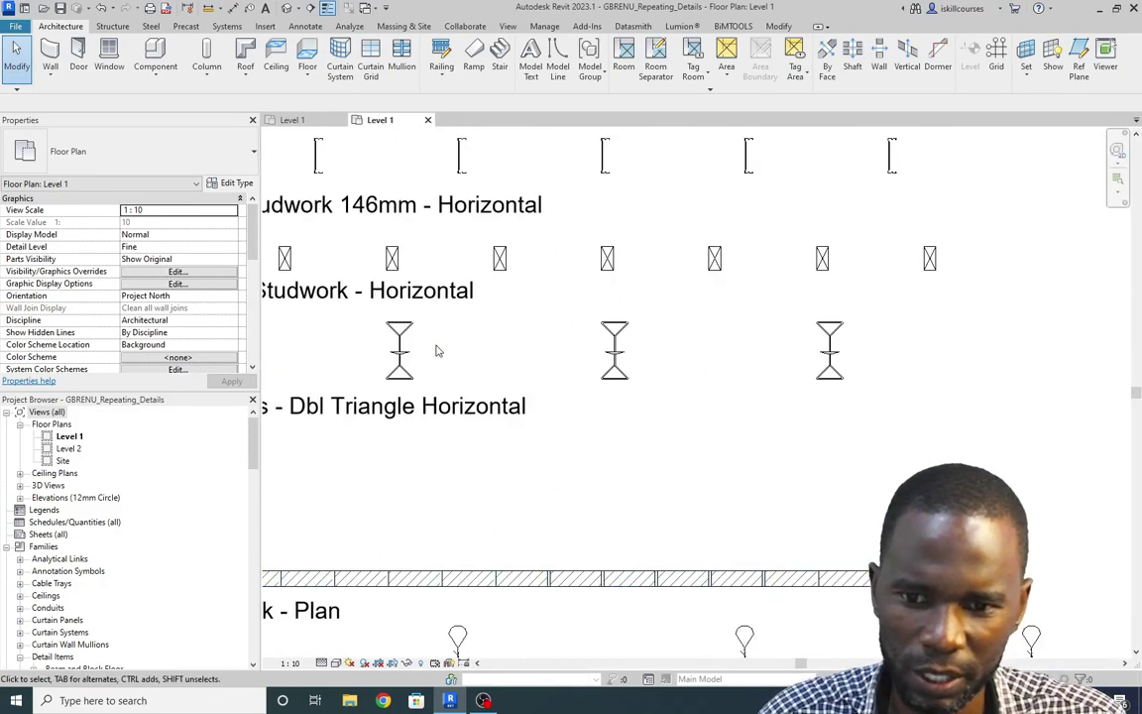
scroll(546, 390, down, 1)
scroll(595, 297, up, 3)
scroll(591, 294, up, 2)
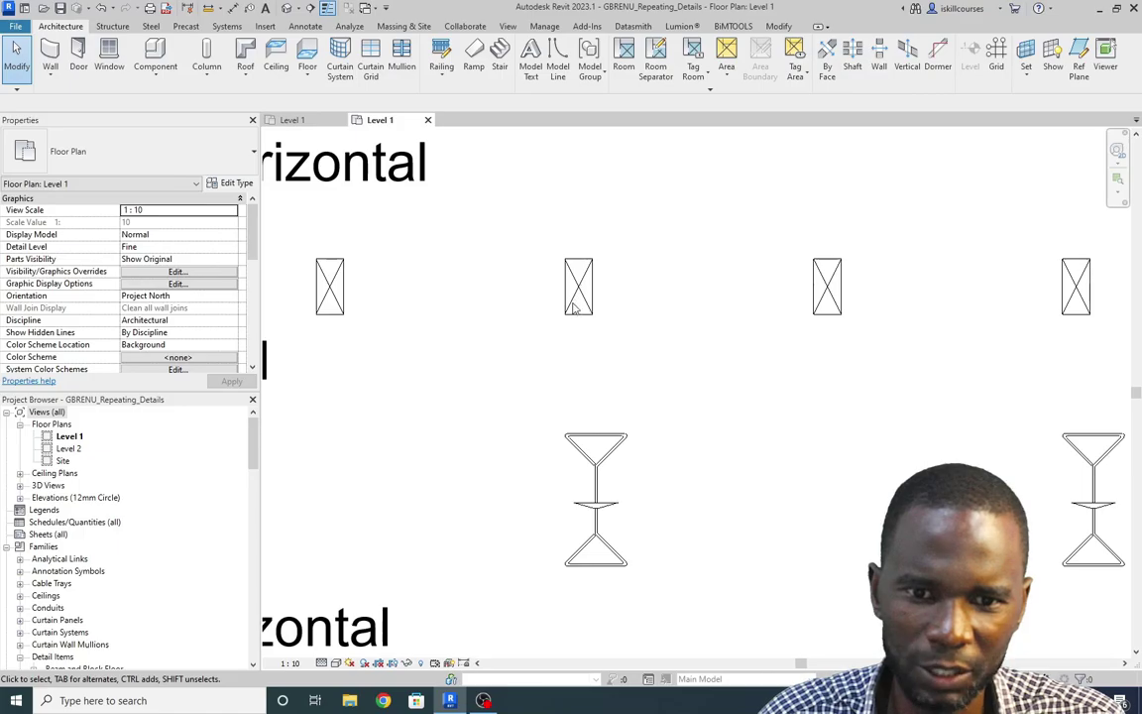
scroll(565, 312, down, 6)
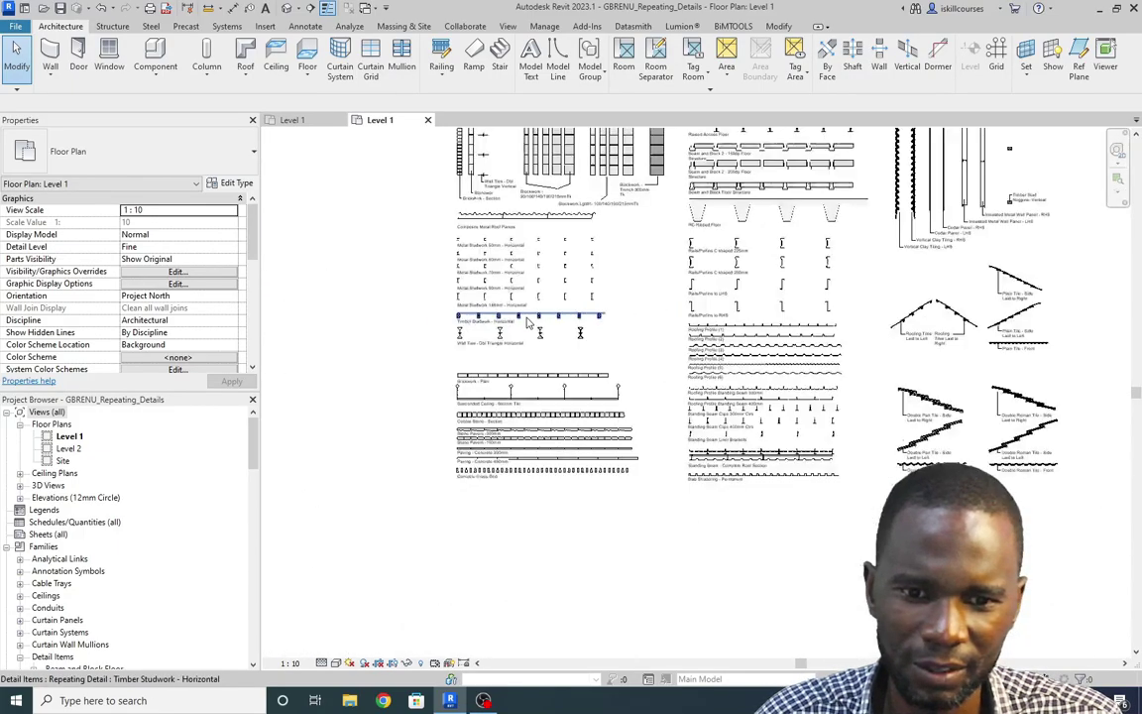
scroll(550, 477, up, 5)
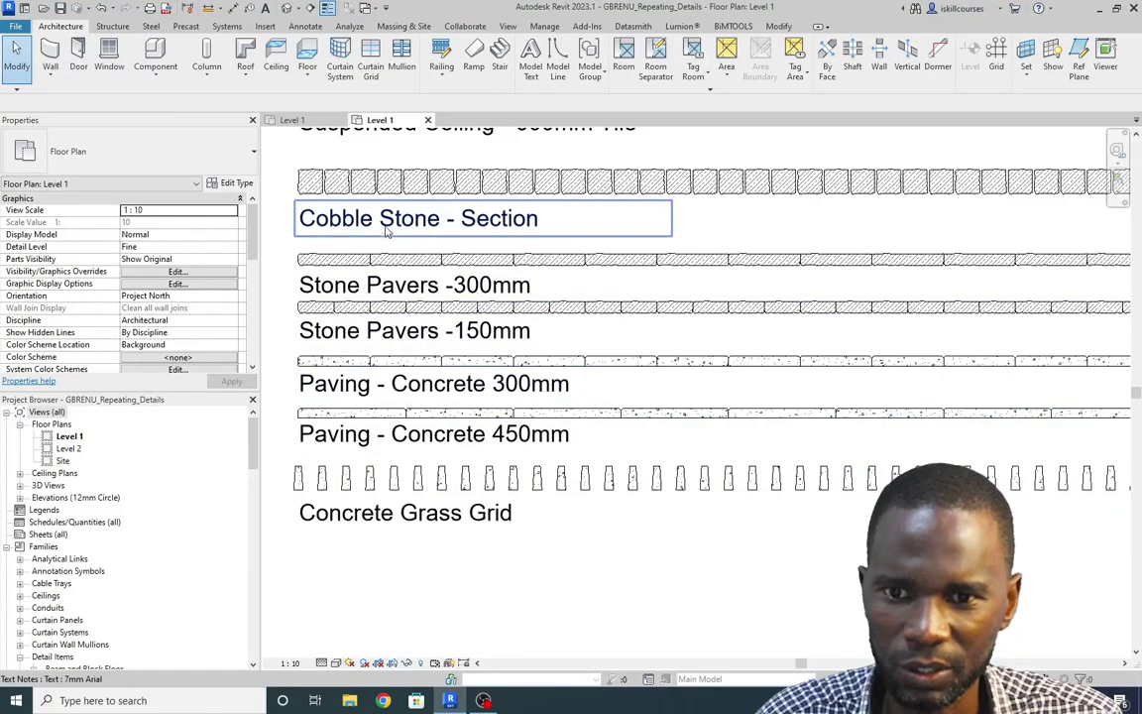
scroll(416, 461, down, 4)
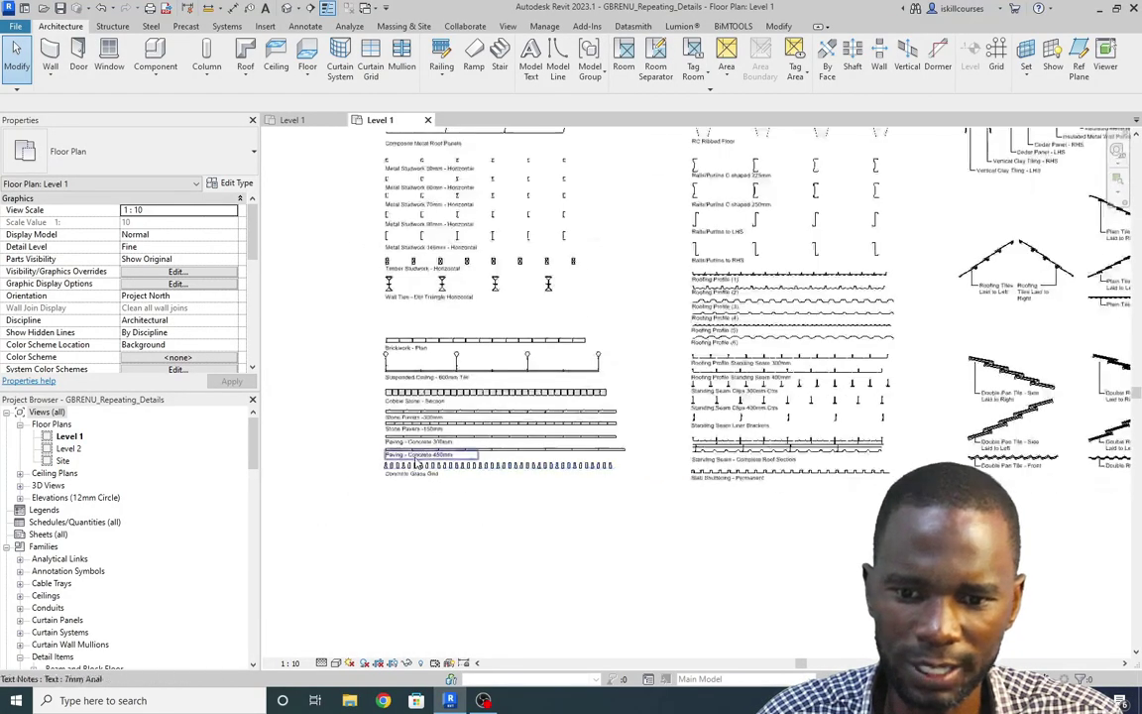
scroll(754, 451, up, 5)
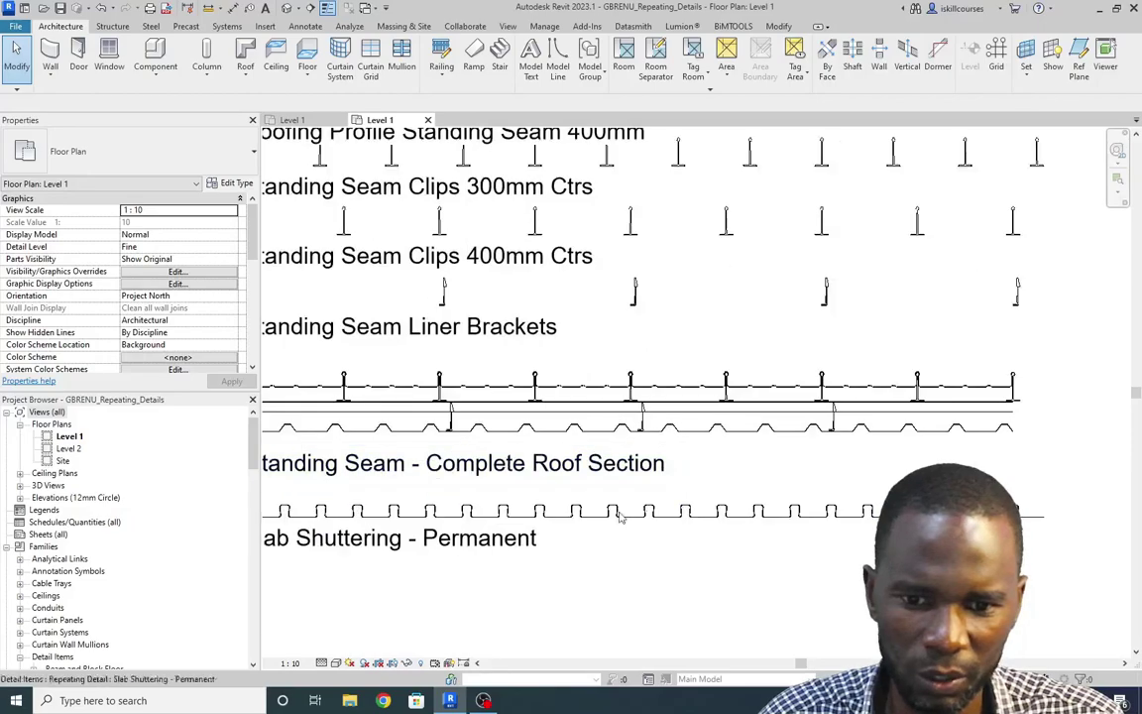
scroll(595, 516, down, 3)
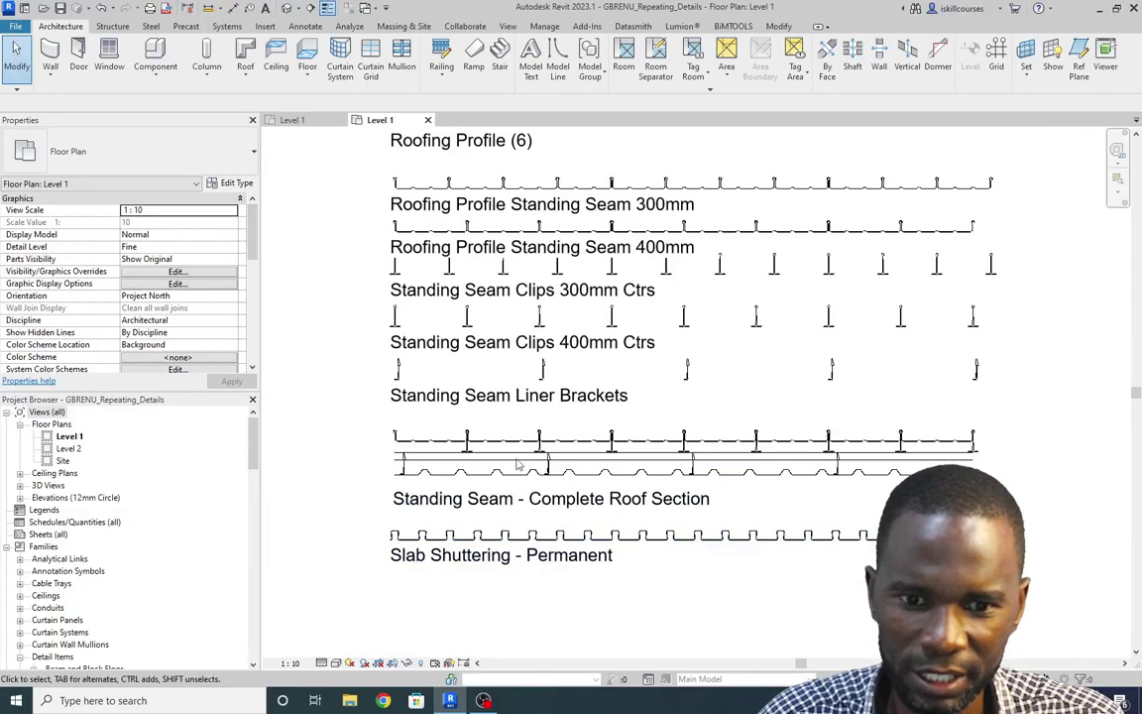
scroll(515, 464, up, 5)
scroll(475, 555, down, 2)
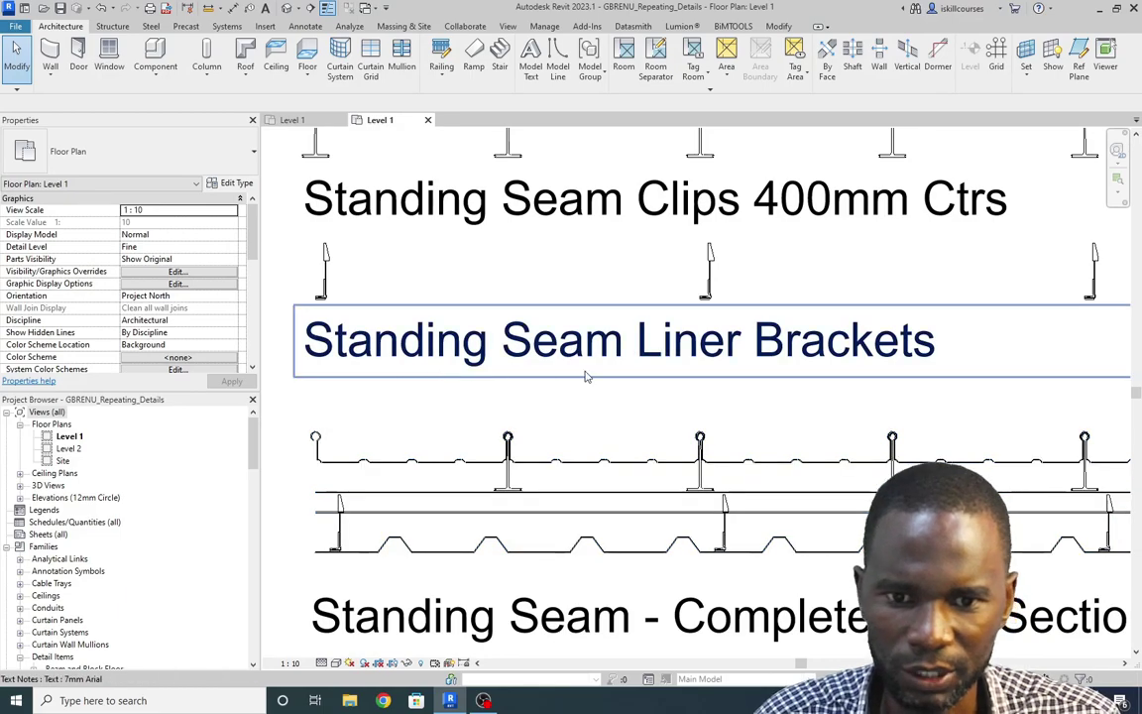
scroll(553, 414, down, 4)
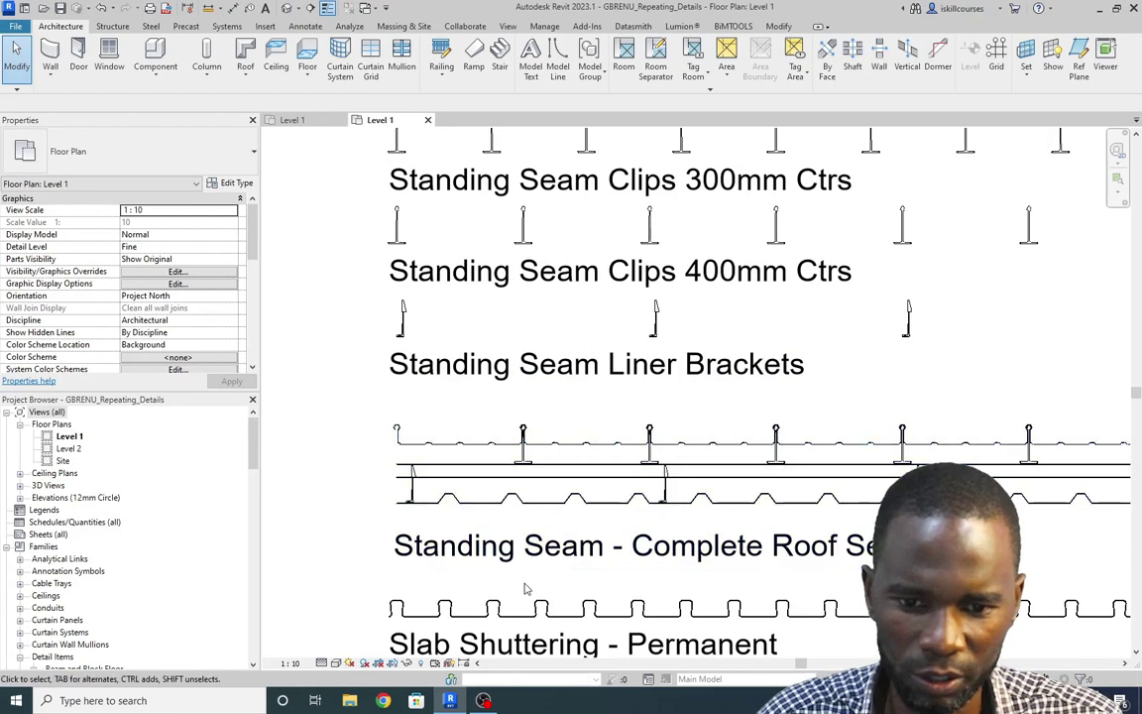
scroll(848, 560, up, 1)
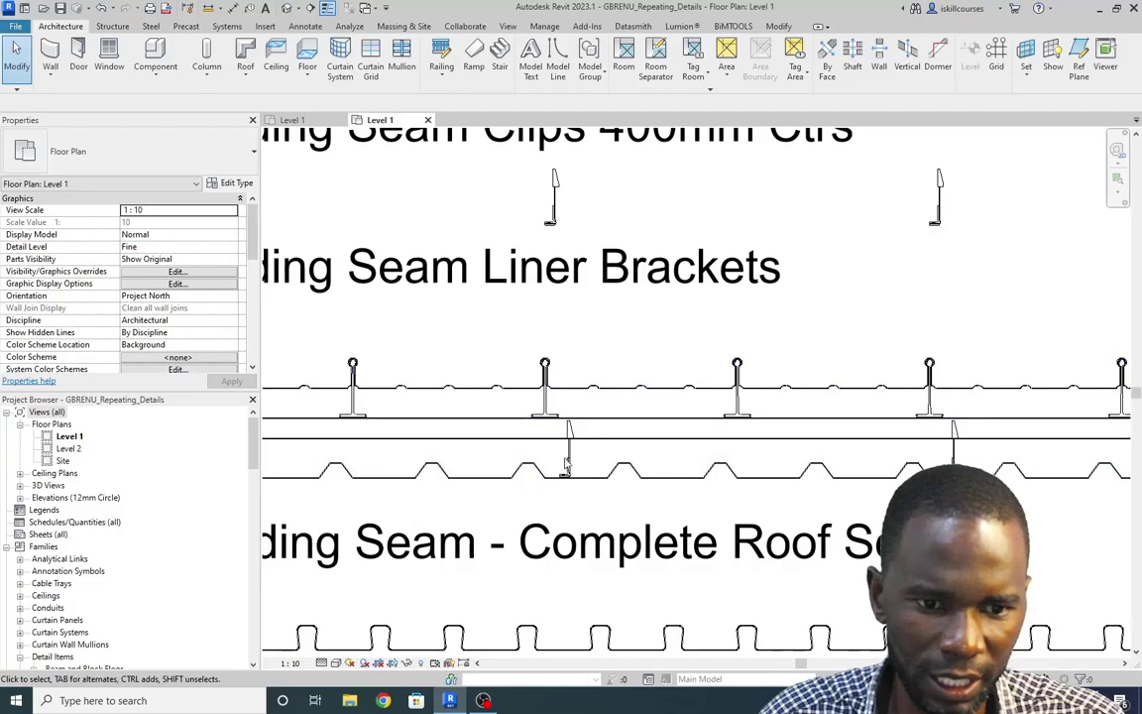
scroll(535, 509, up, 2)
scroll(535, 515, down, 5)
scroll(535, 523, down, 2)
scroll(504, 315, up, 4)
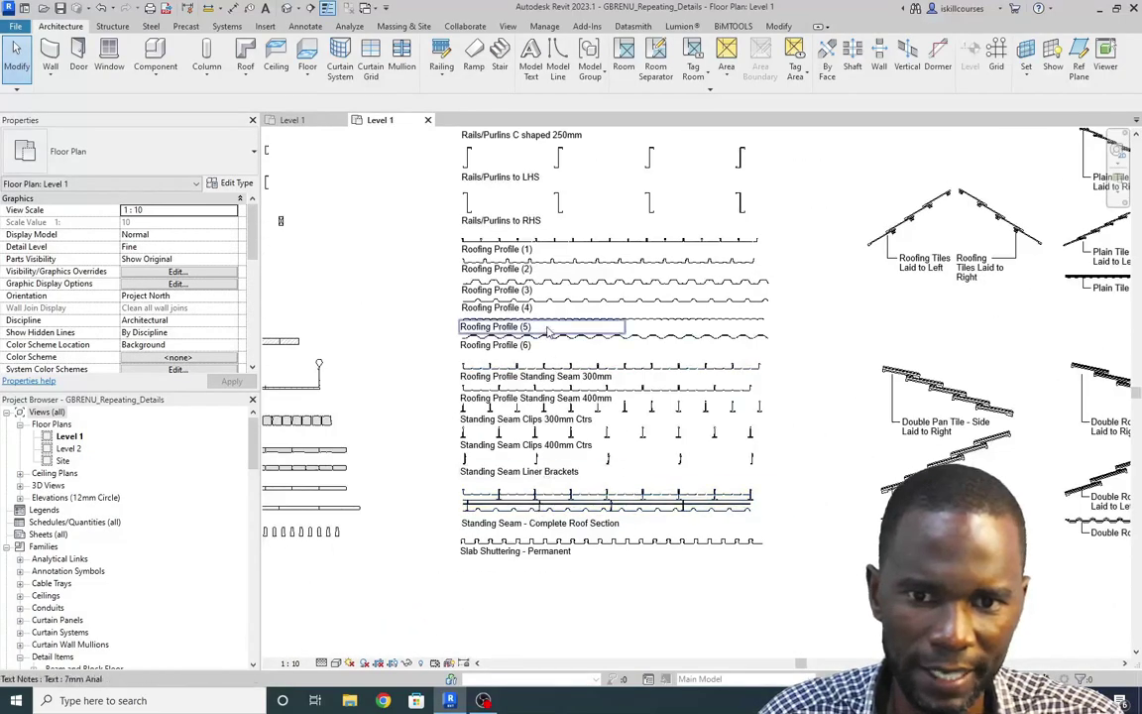
scroll(508, 315, up, 2)
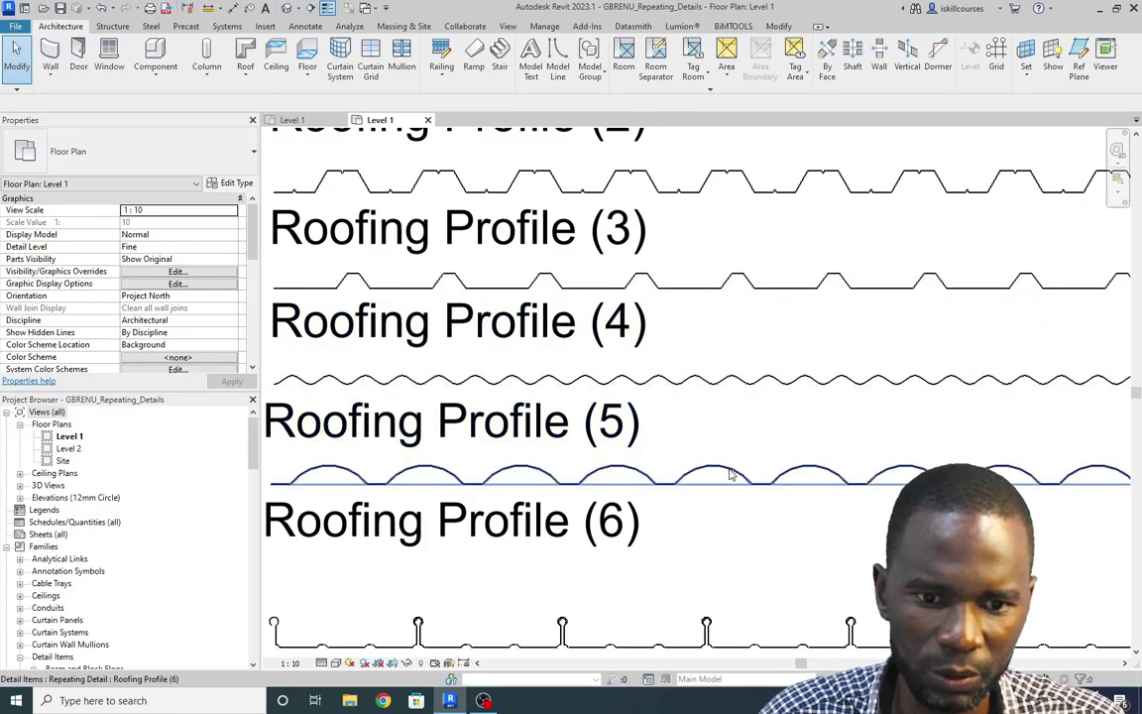
scroll(578, 453, down, 2)
scroll(578, 453, down, 3)
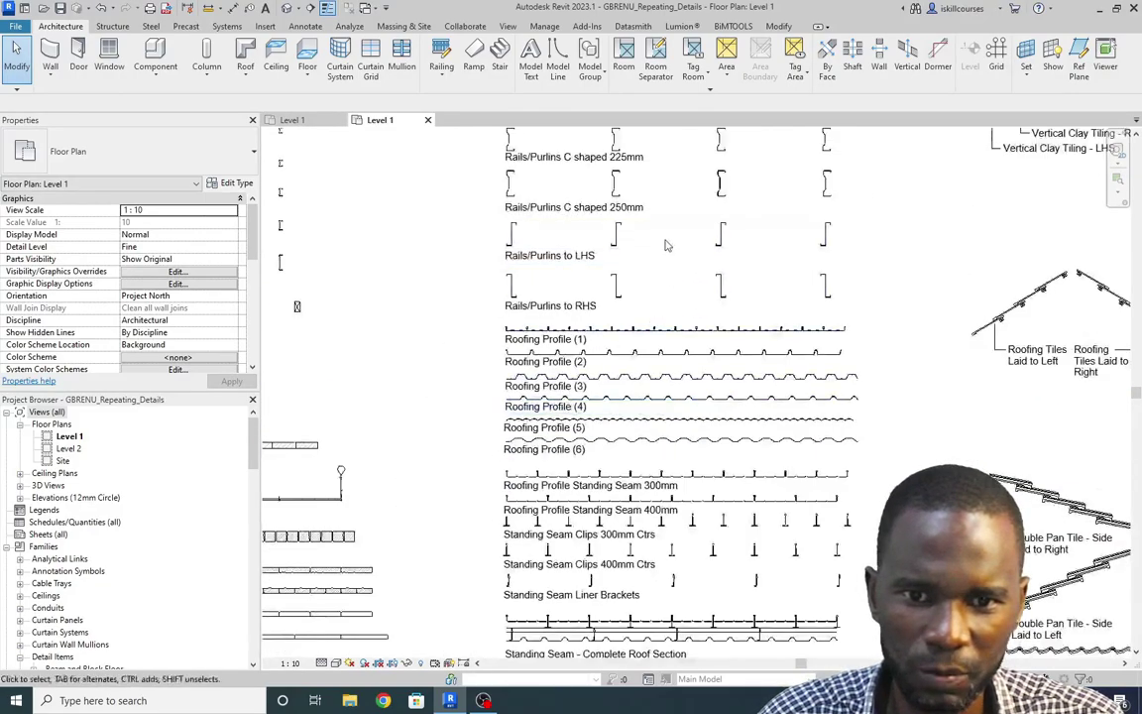
scroll(655, 238, up, 4)
scroll(488, 474, down, 5)
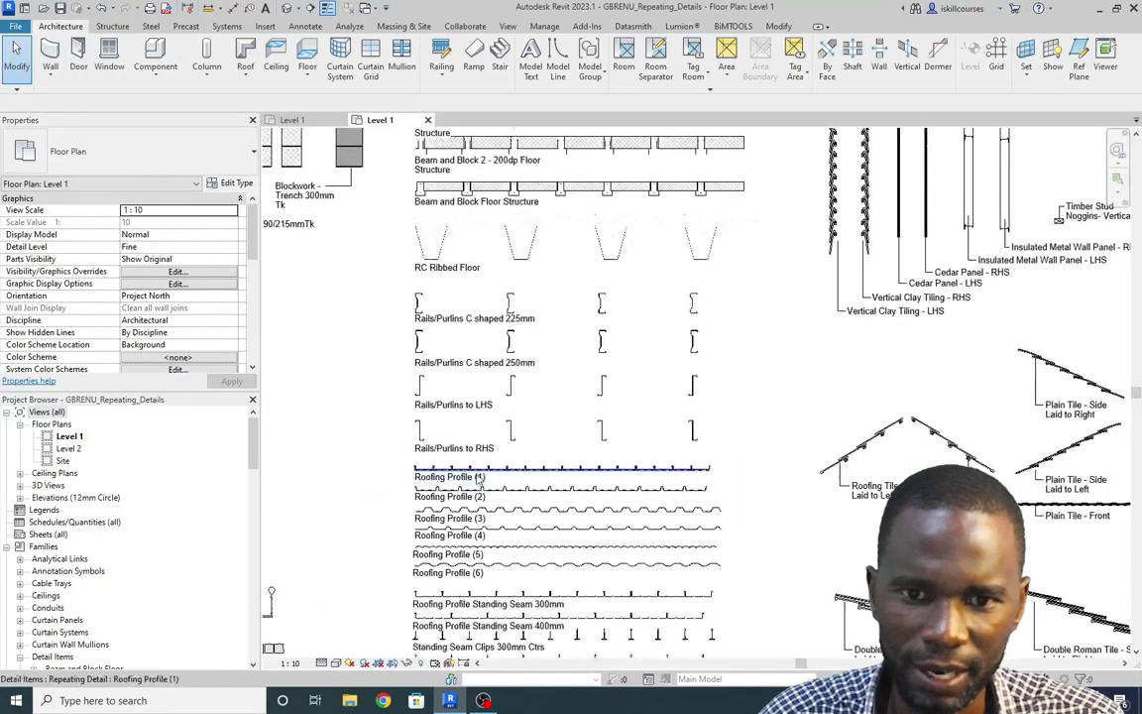
scroll(562, 340, down, 3)
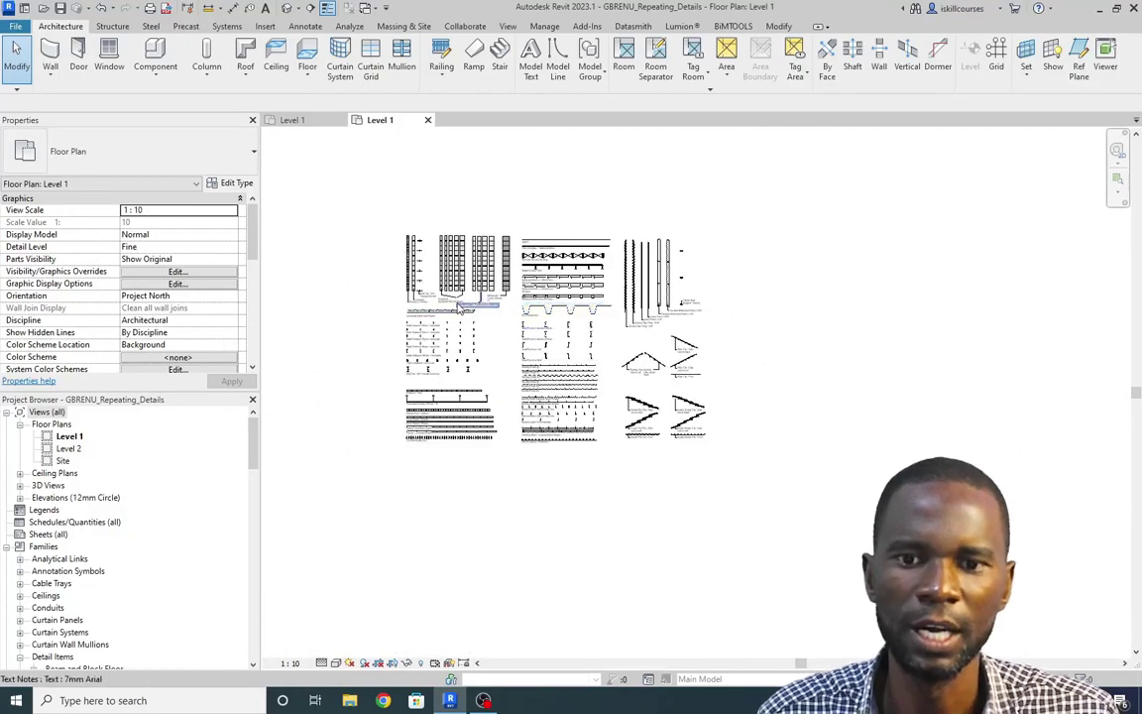
Close the GBRENU Level 1 view without saving, then open Project3's Component dropdown.
click(428, 120)
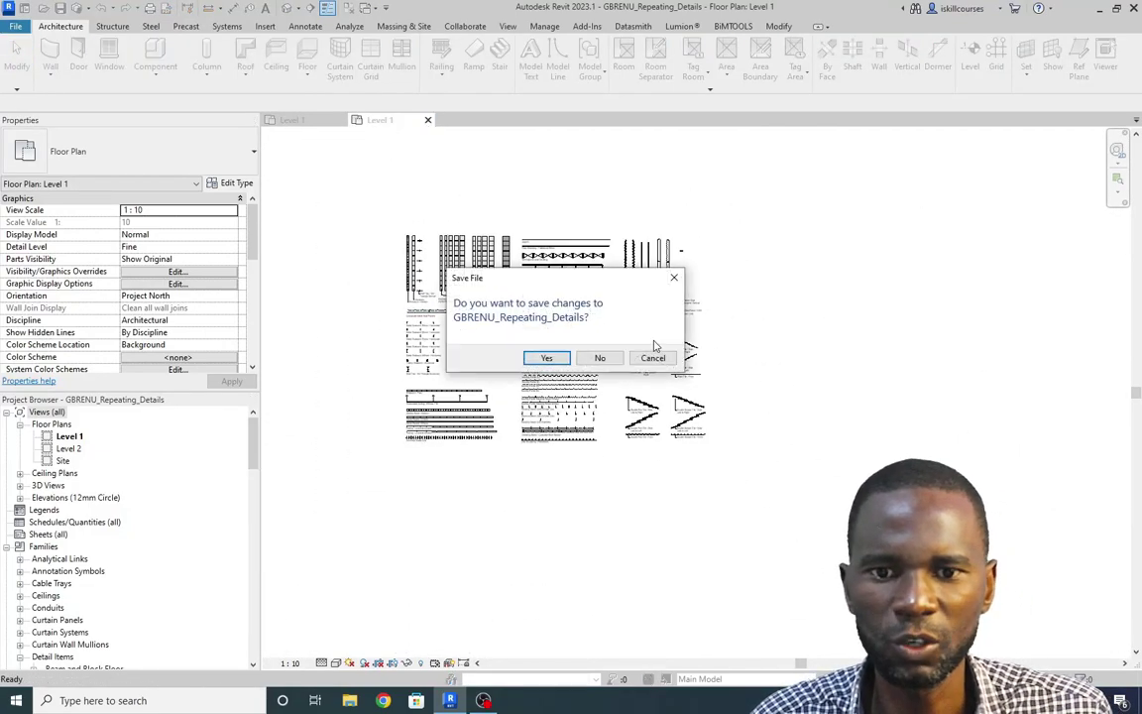
click(600, 359)
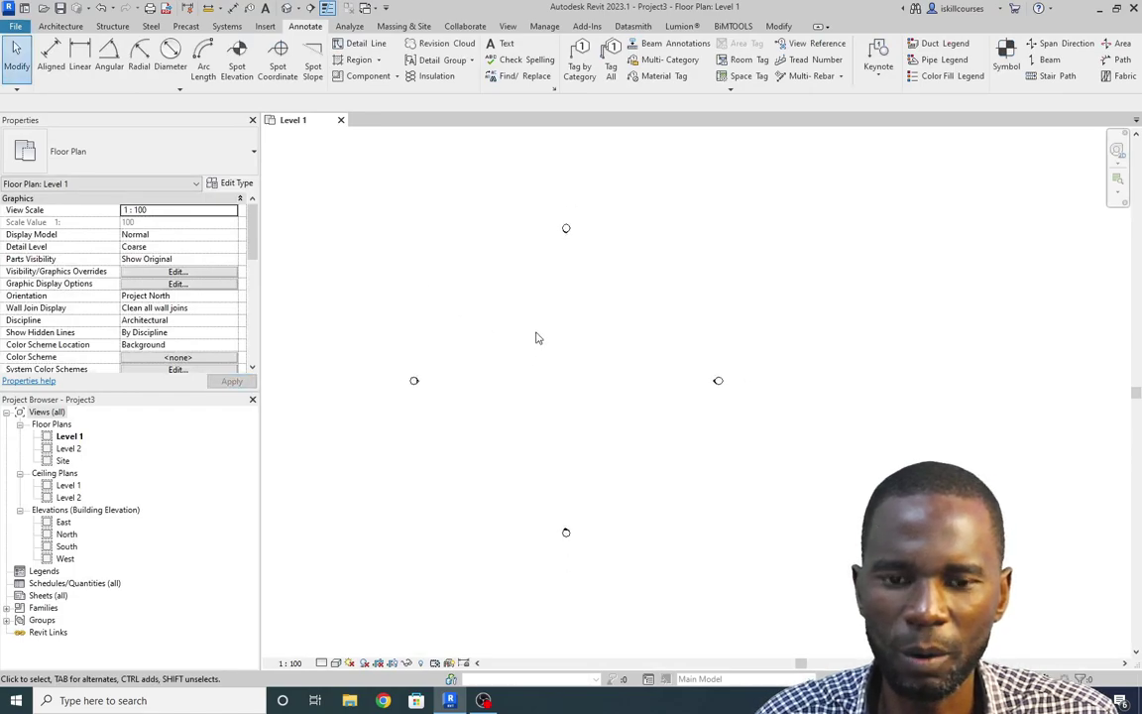
scroll(502, 334, up, 2)
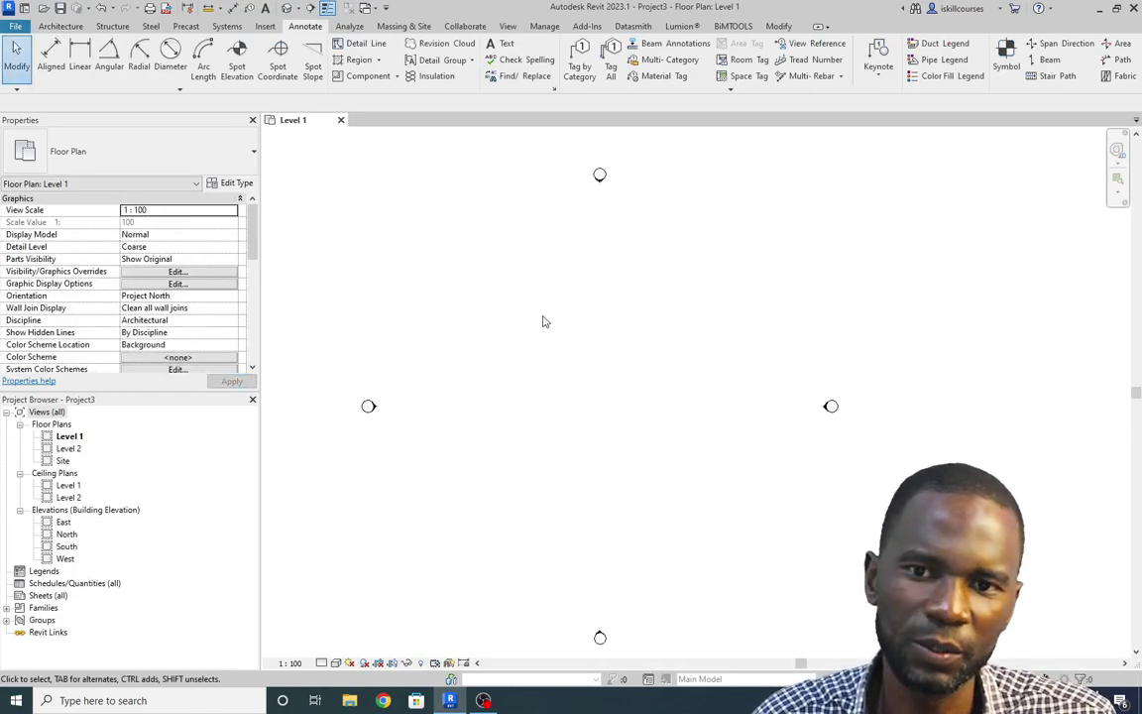
scroll(618, 294, down, 2)
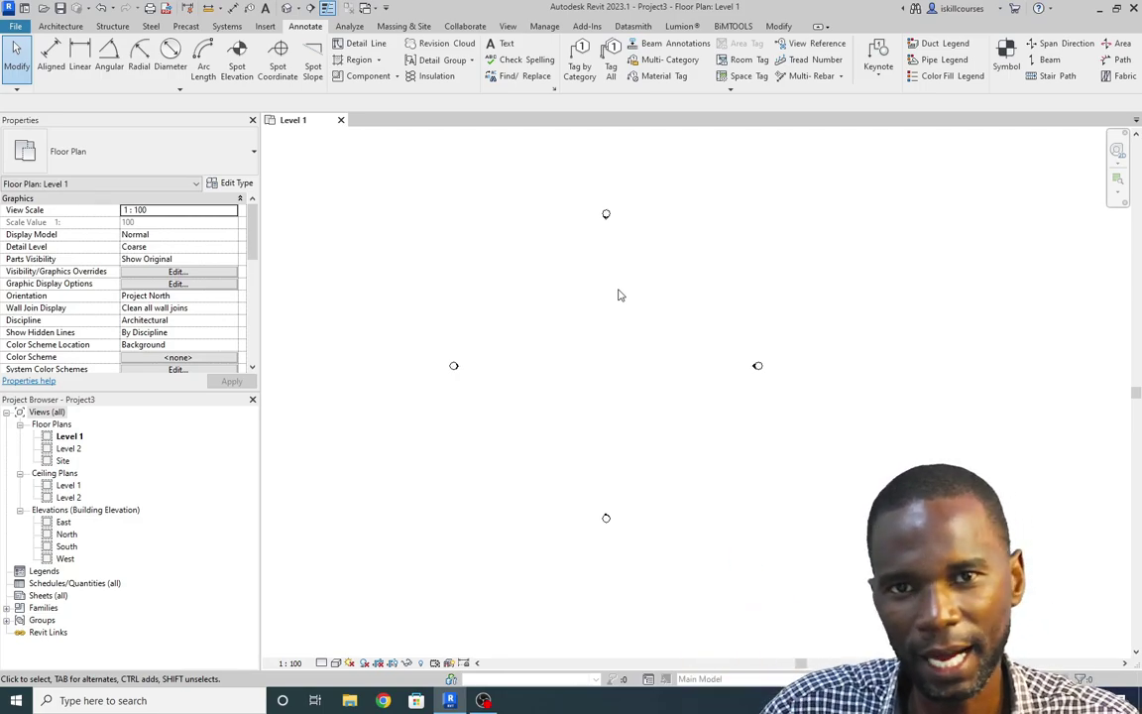
scroll(572, 316, up, 2)
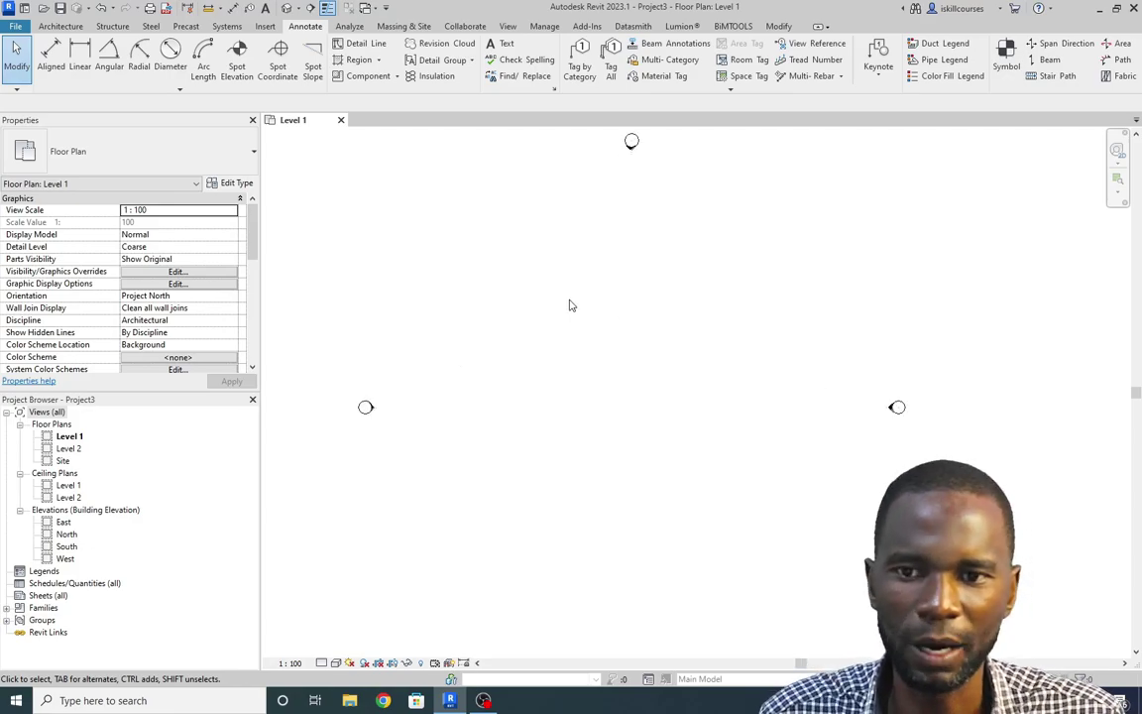
scroll(571, 305, down, 2)
click(397, 76)
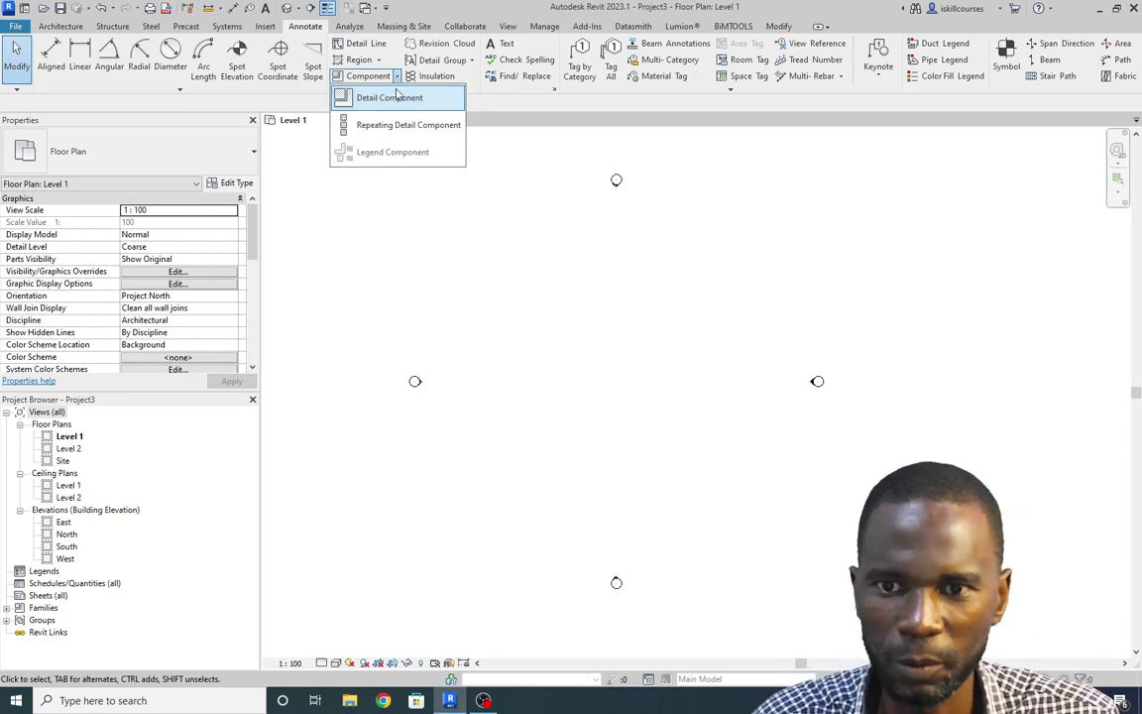
Start a repeating detail run using the Metal Studwork 90mm - Horizontal type.
click(362, 124)
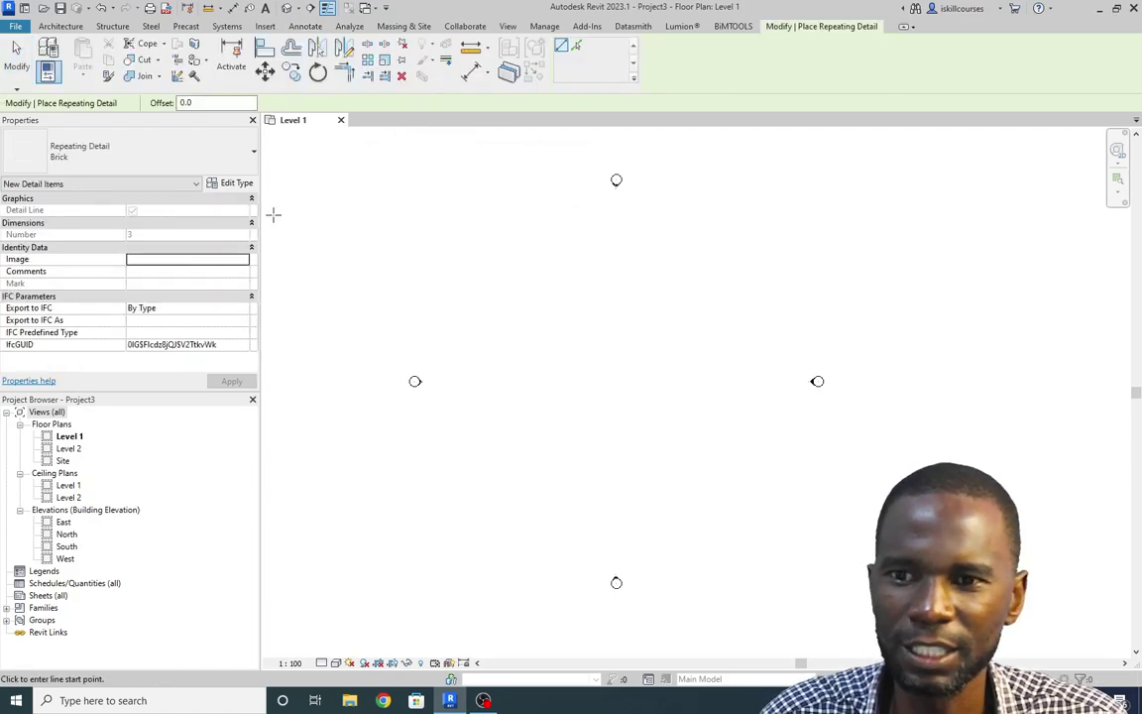
click(238, 156)
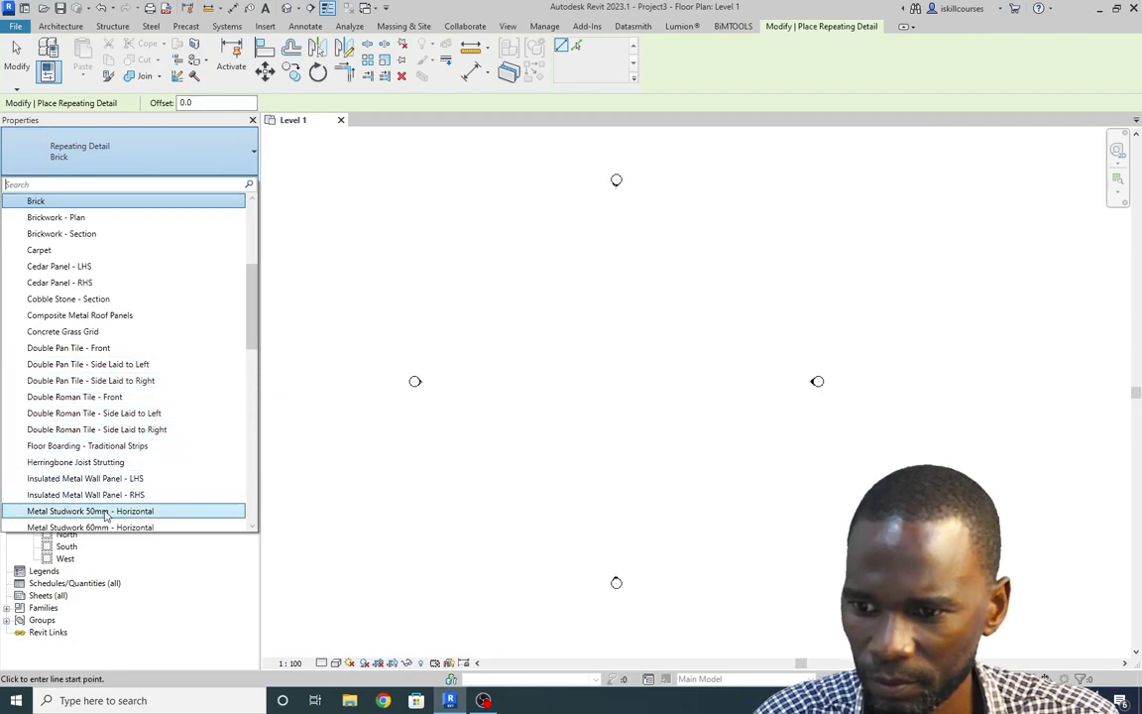
scroll(166, 491, down, 3)
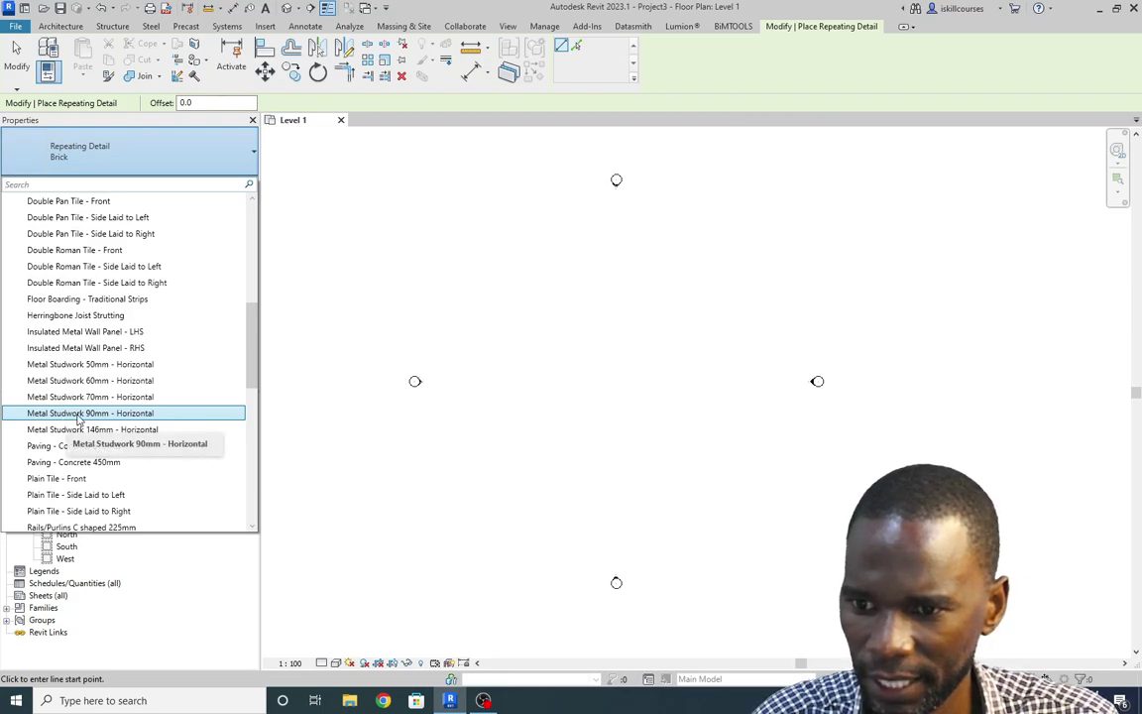
click(76, 414)
Draw a 2700 mm studwork run sloping at about 25°, then select it.
click(470, 310)
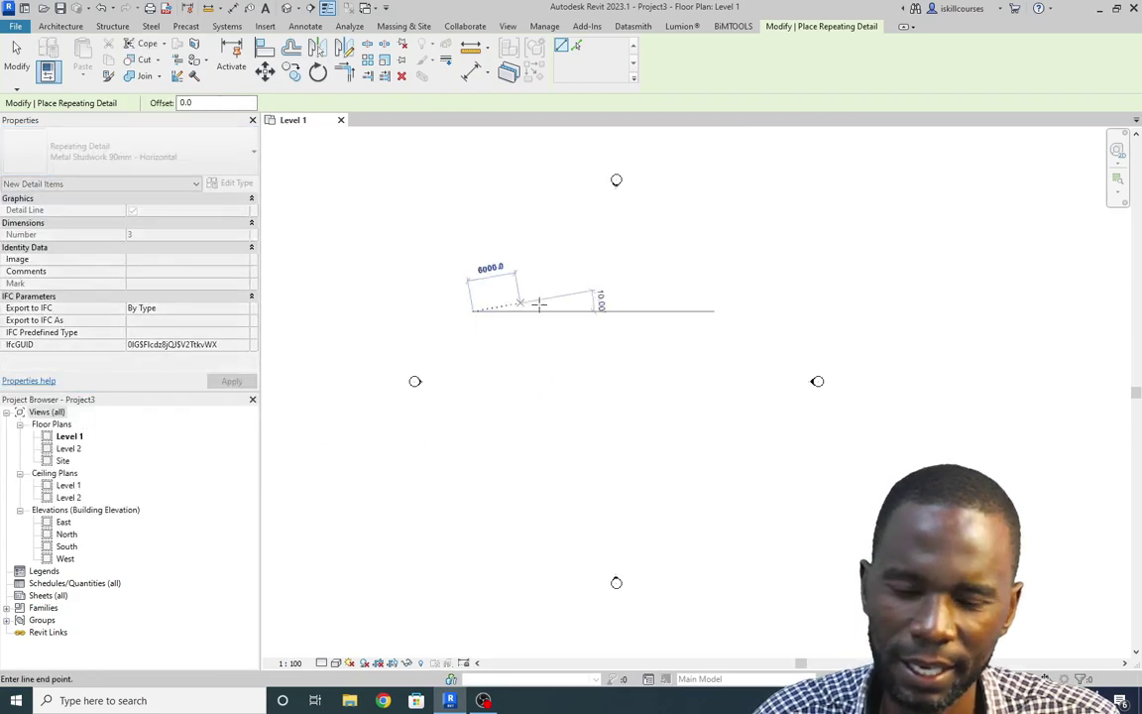
scroll(471, 310, up, 2)
scroll(473, 310, up, 3)
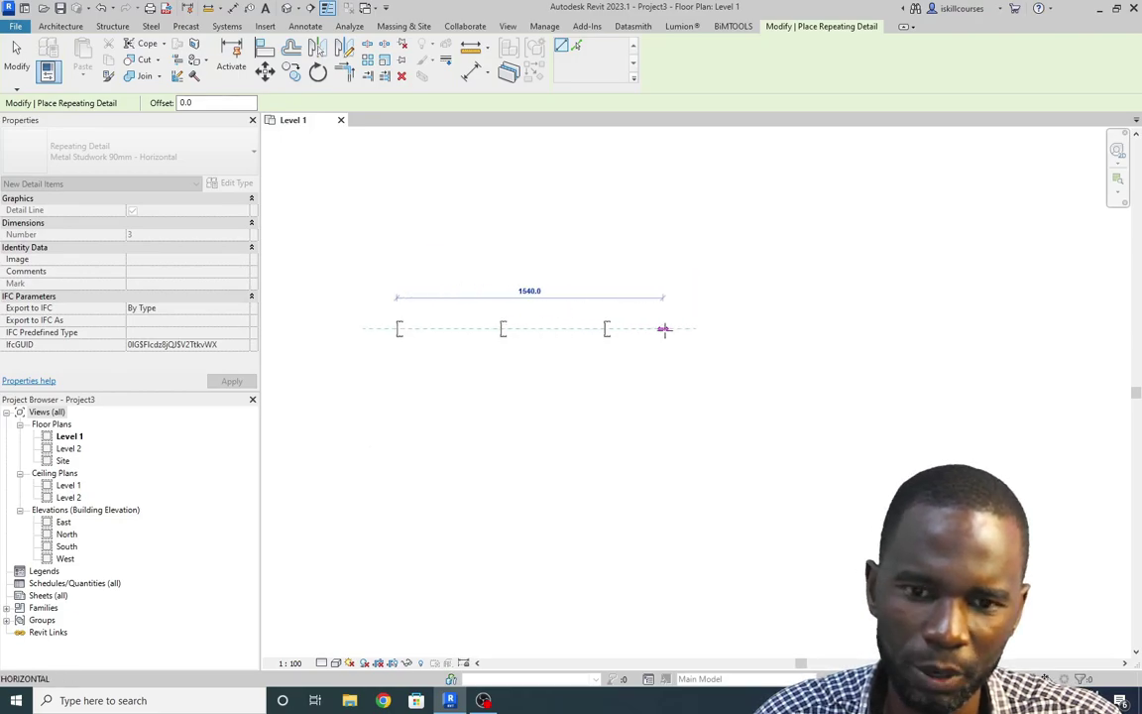
scroll(592, 257, down, 2)
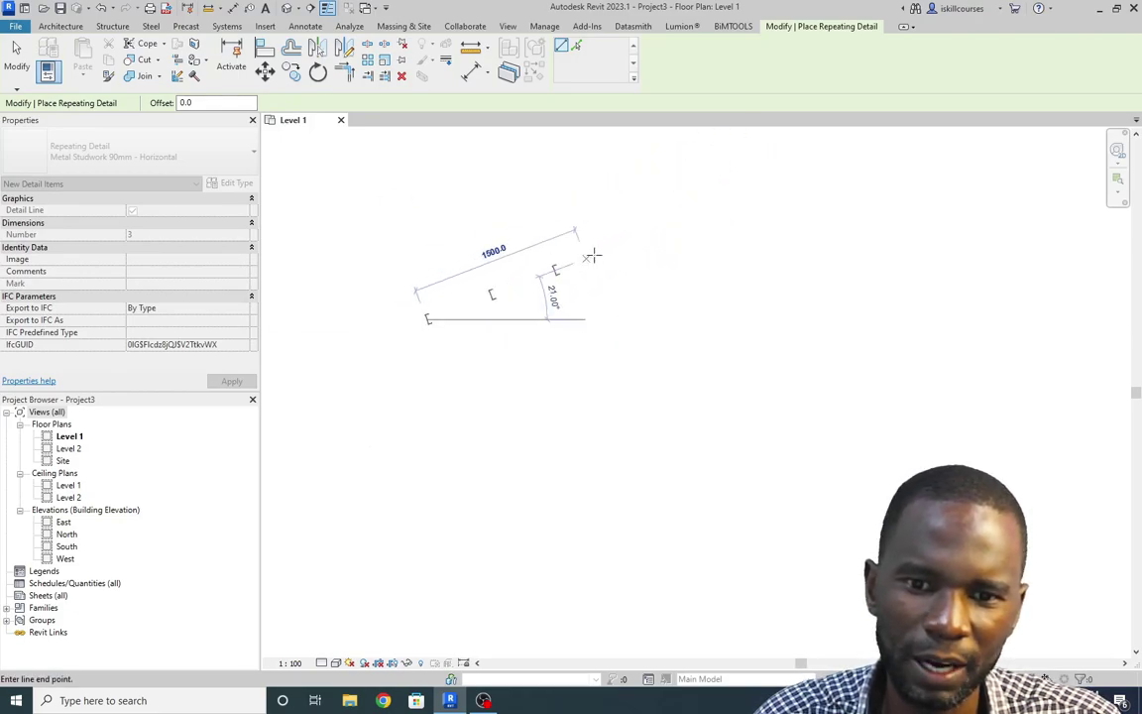
click(698, 190)
right_click(434, 170)
click(451, 179)
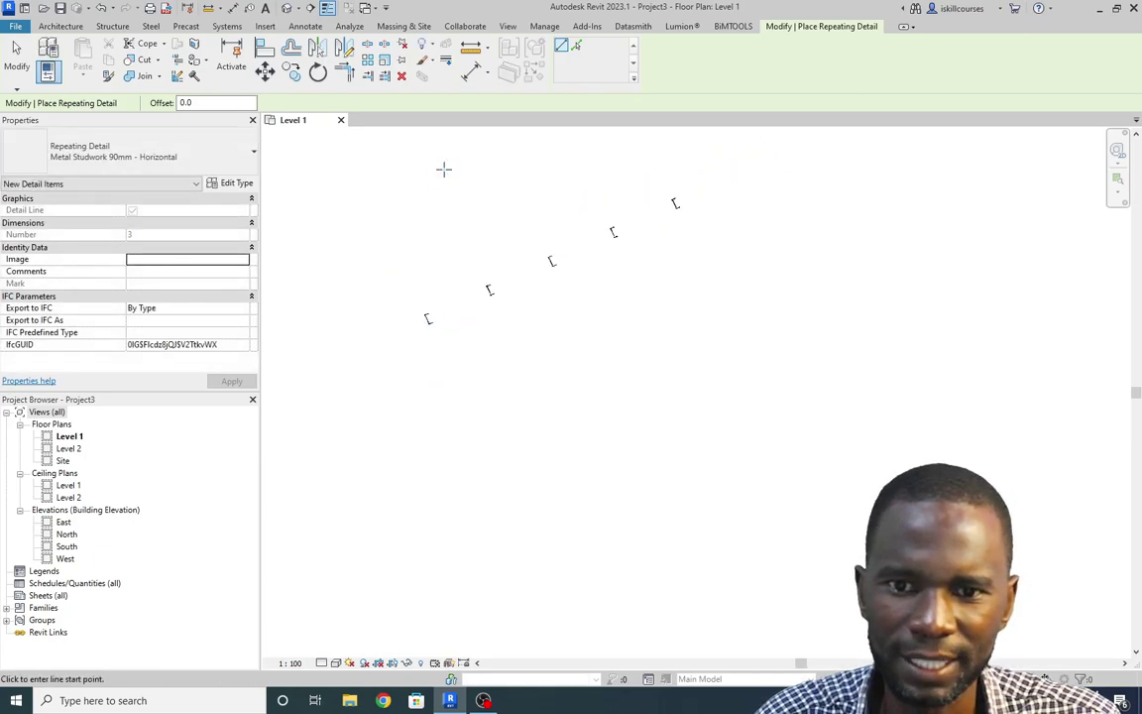
right_click(443, 169)
click(454, 175)
click(552, 260)
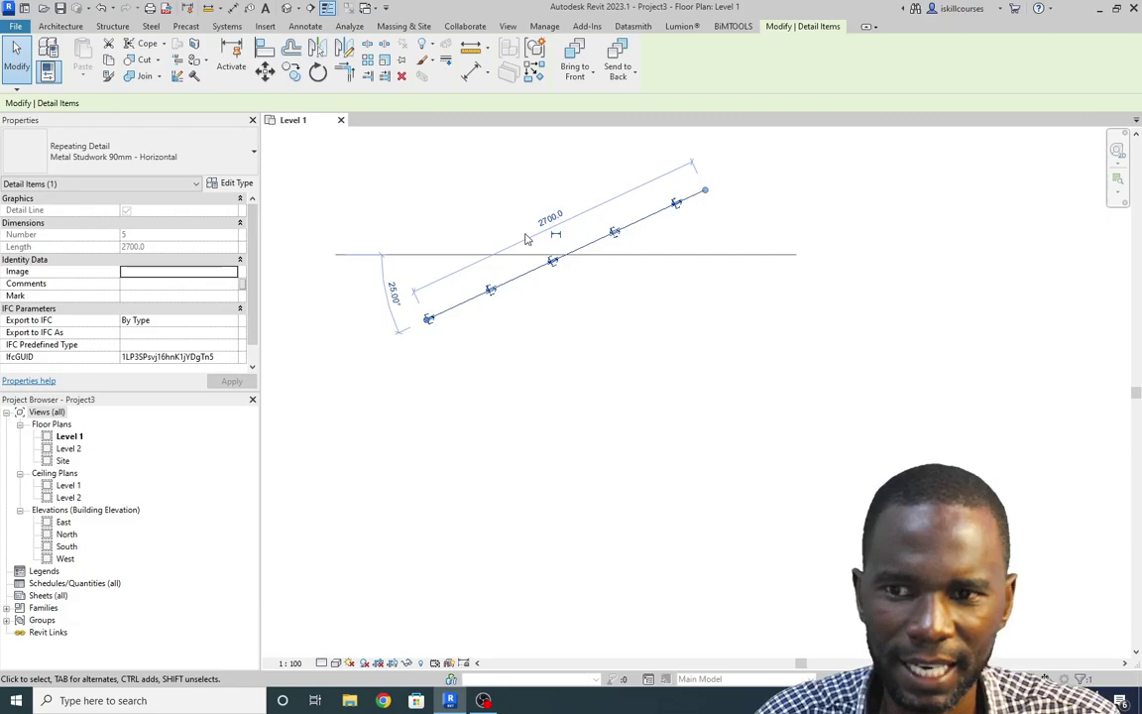
scroll(486, 298, up, 3)
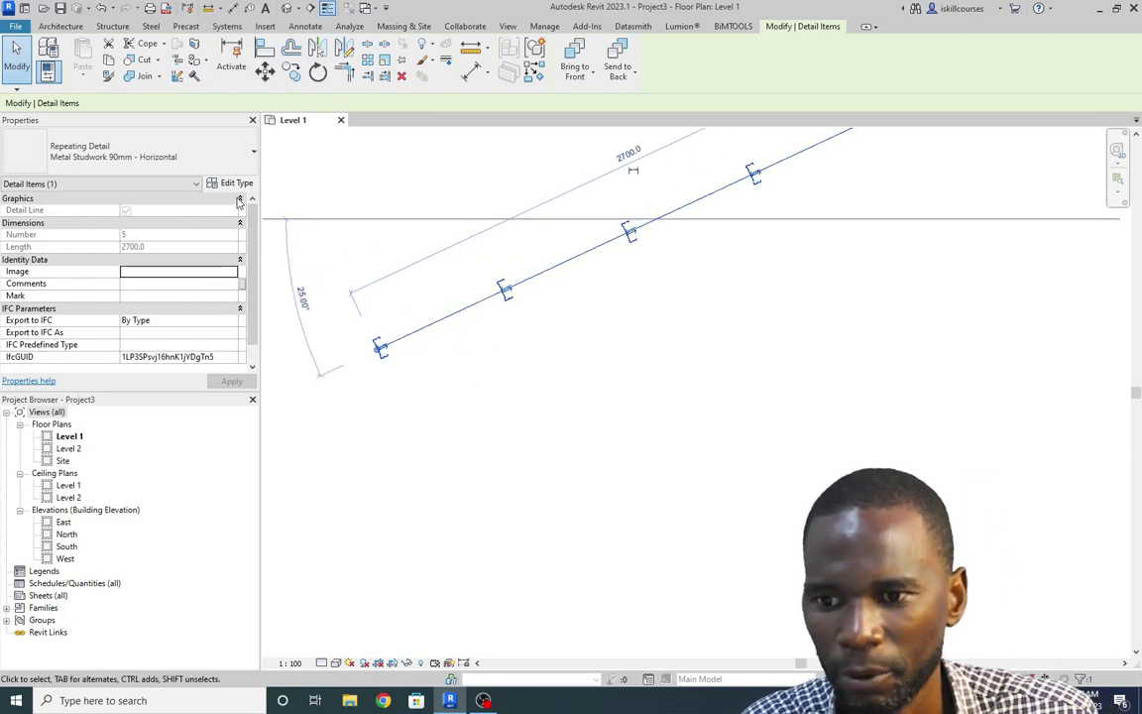
click(236, 183)
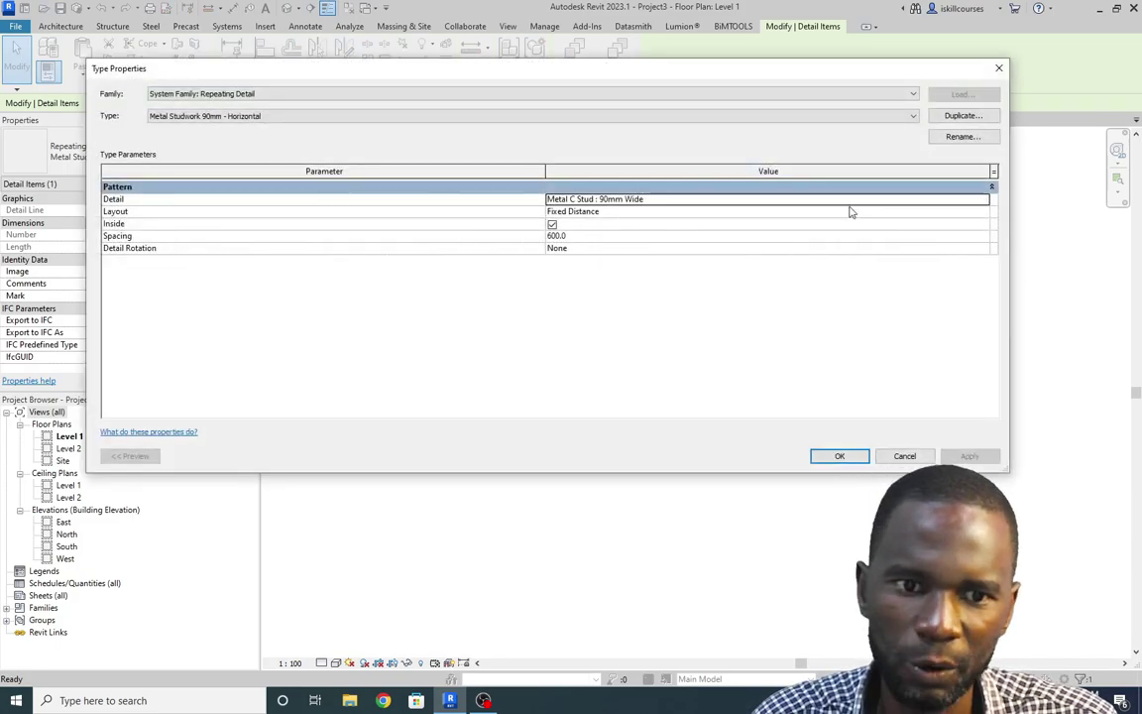
click(984, 217)
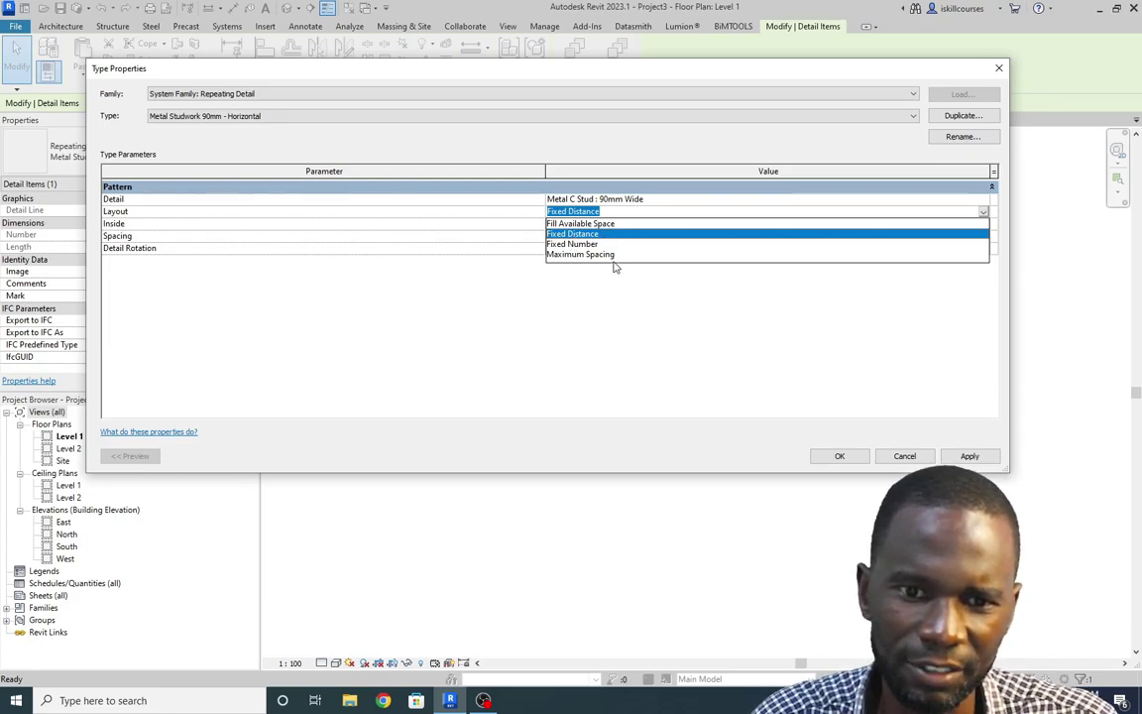
click(751, 322)
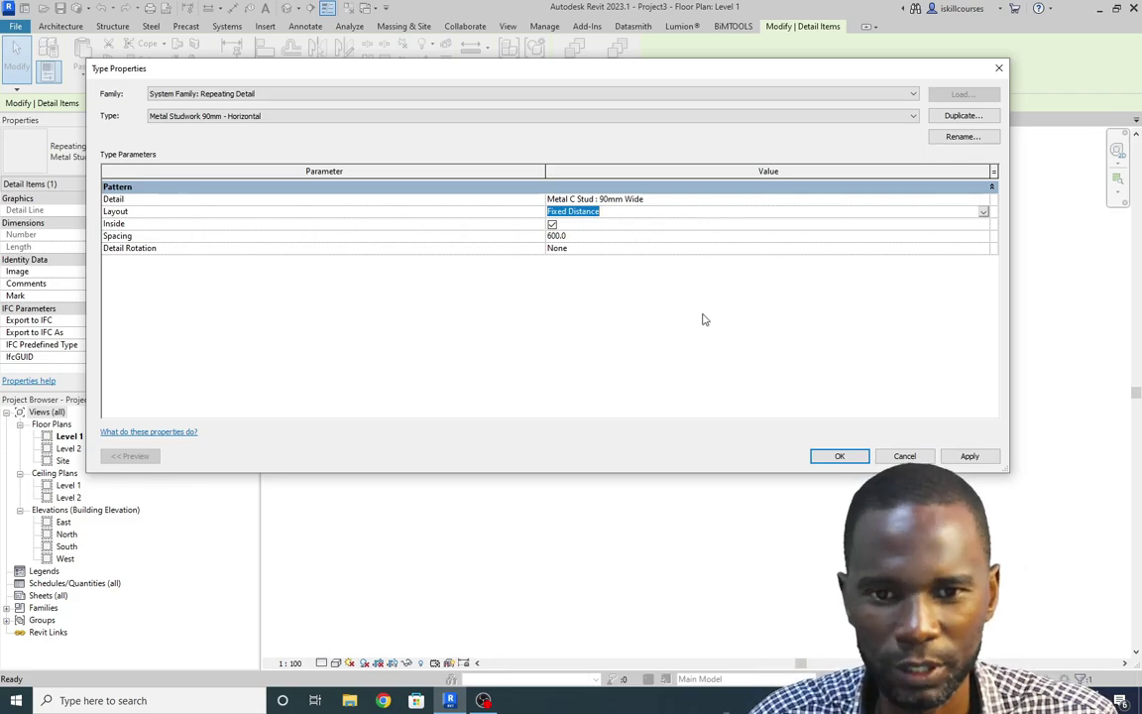
click(590, 238)
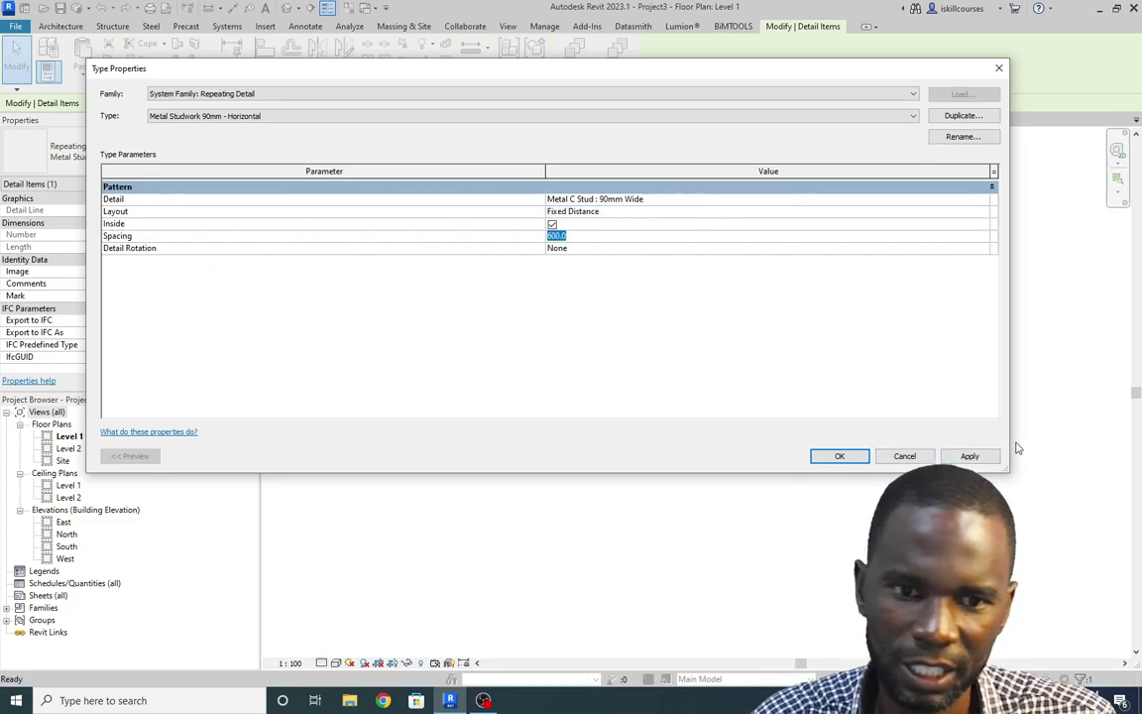
click(903, 458)
click(567, 363)
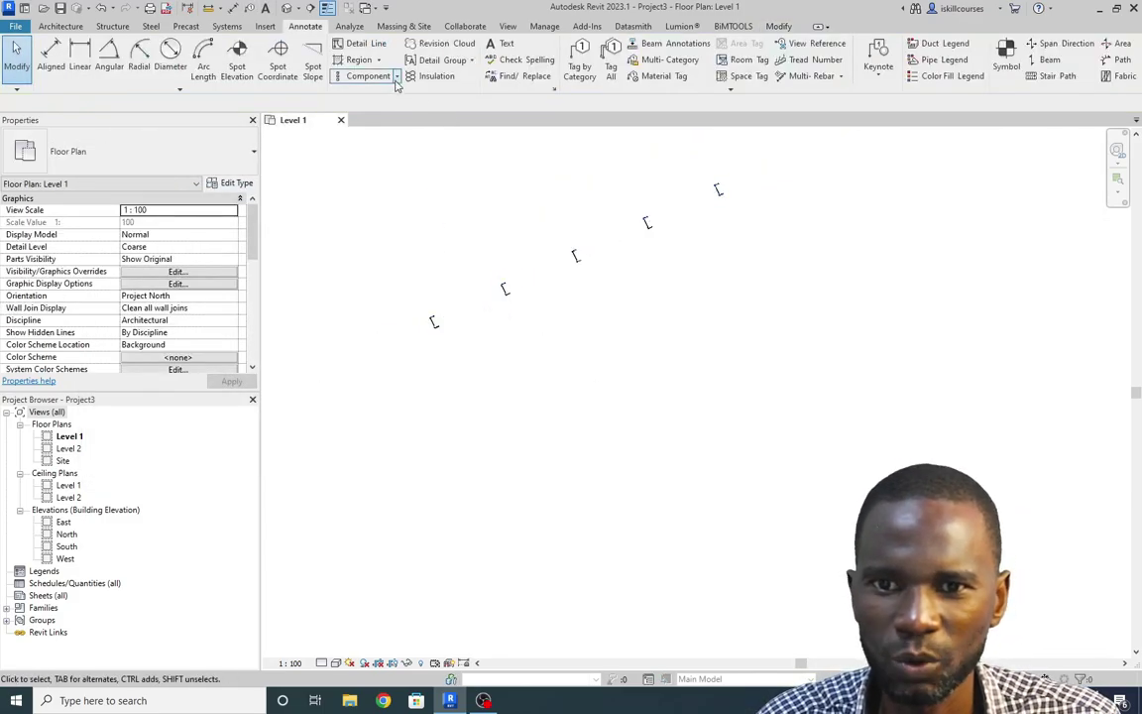
Start another repeating detail run with the Stone Pavers -300mm type.
click(395, 80)
click(392, 124)
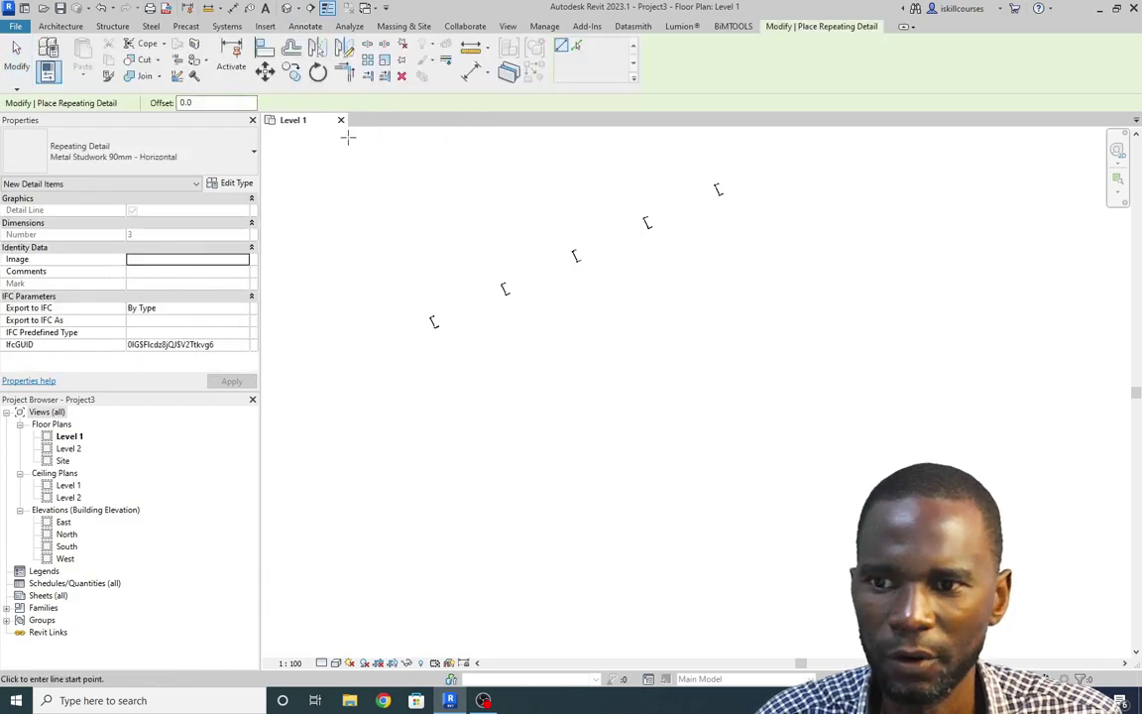
click(237, 151)
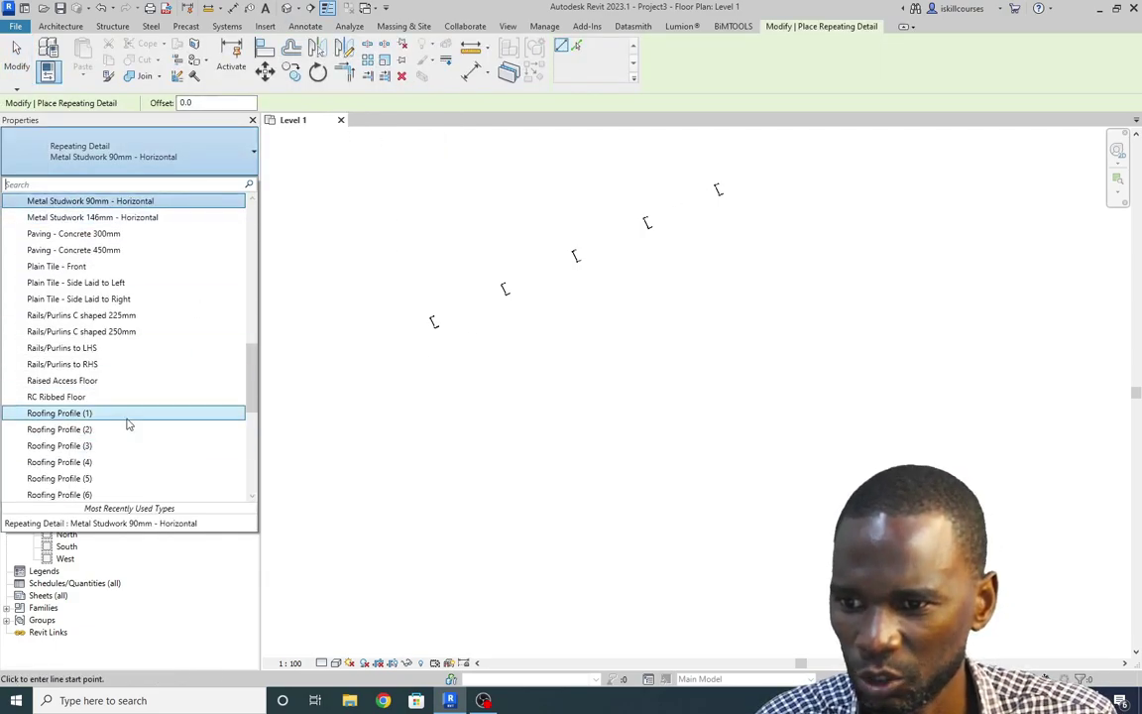
scroll(129, 424, down, 7)
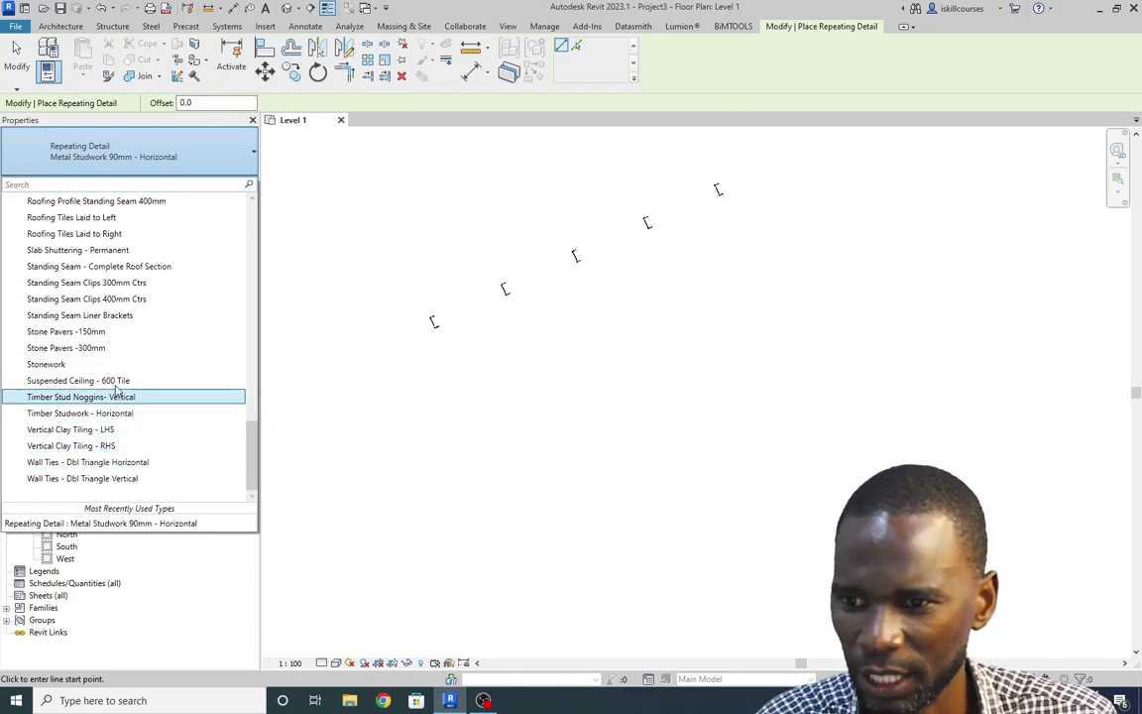
click(75, 348)
Draw the paver run below and parallel to the sloping studwork, then end placement.
click(463, 437)
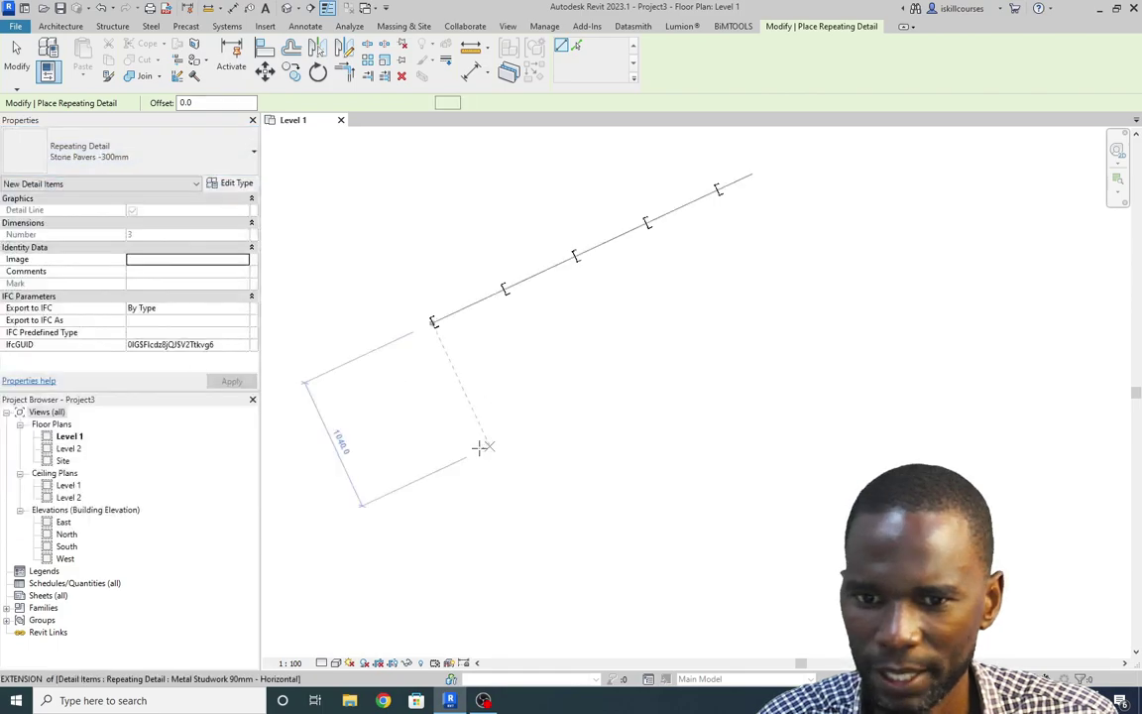
click(800, 270)
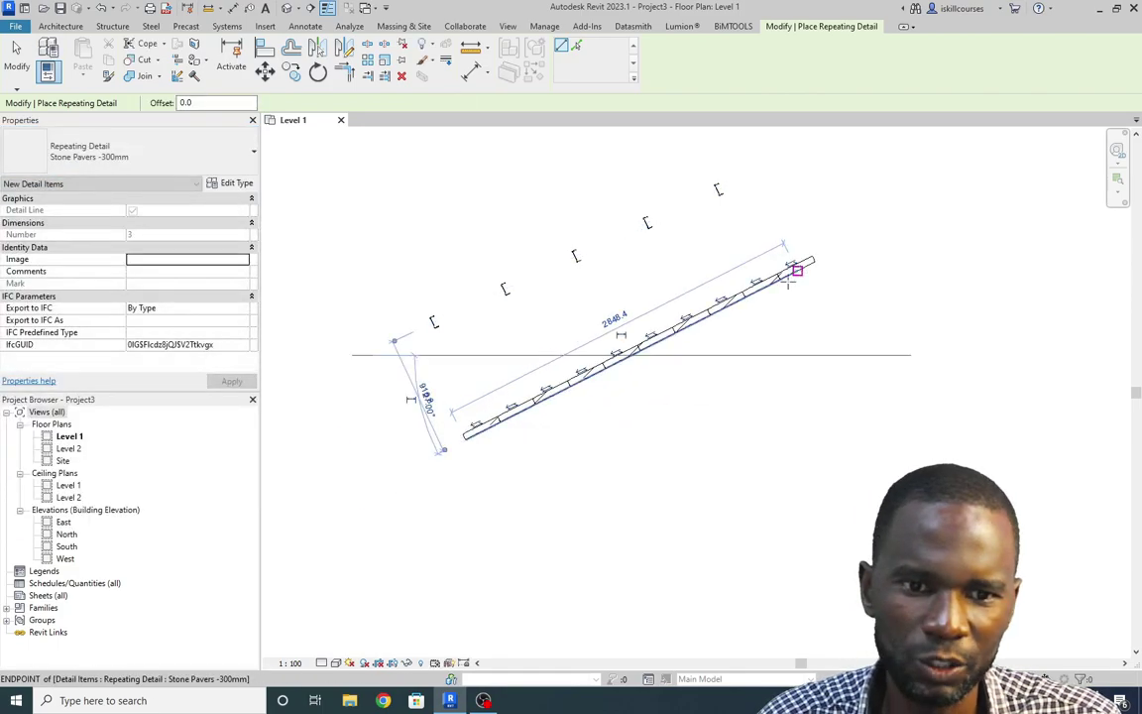
scroll(684, 337, up, 3)
scroll(612, 394, up, 4)
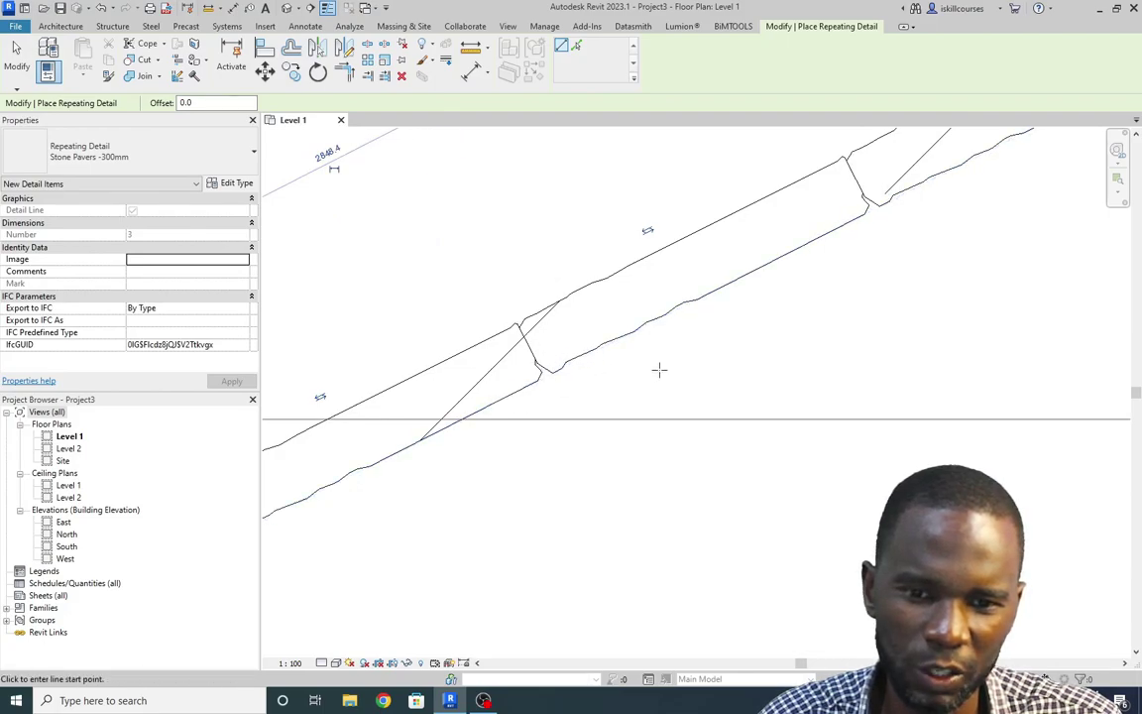
scroll(659, 369, down, 4)
right_click(553, 235)
key(Escape)
scroll(667, 349, down, 4)
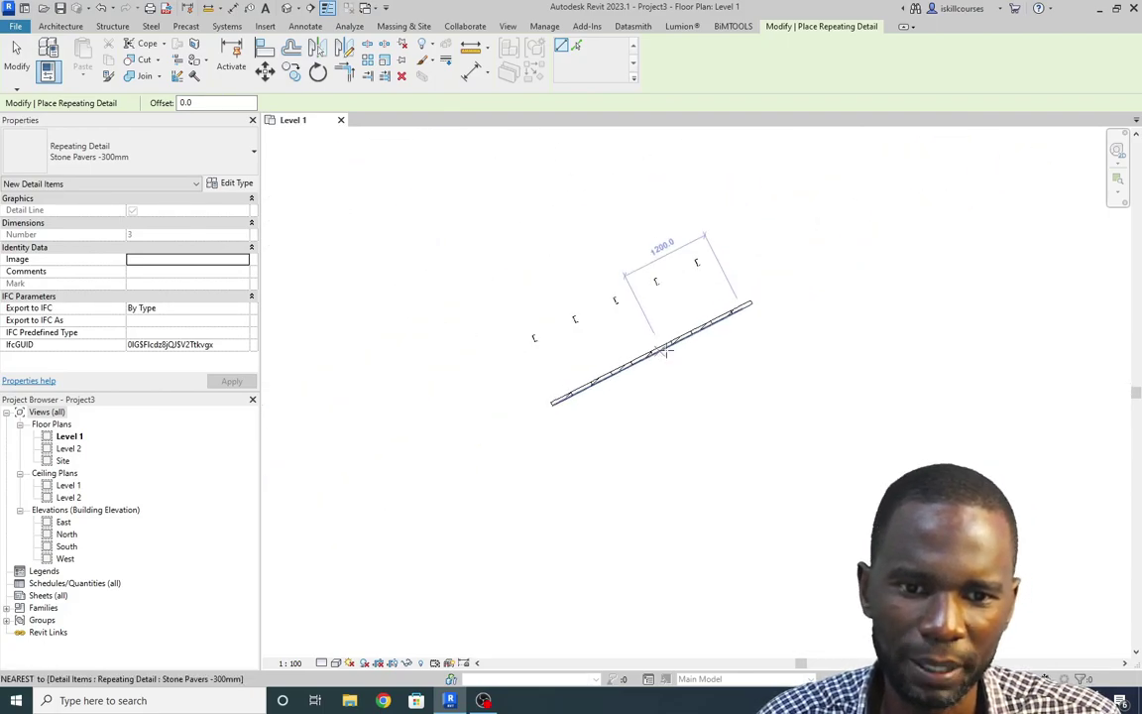
scroll(666, 349, up, 5)
key(Escape)
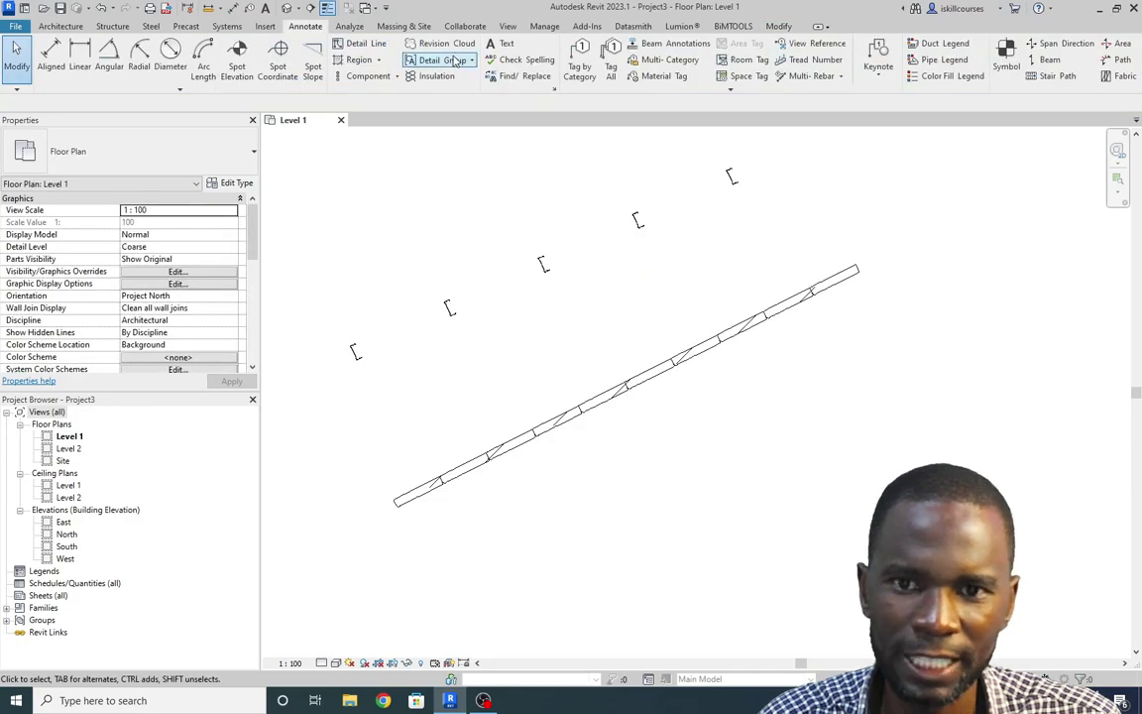
Start another repeating detail run with the Blockwork - 100mmTk type.
click(396, 76)
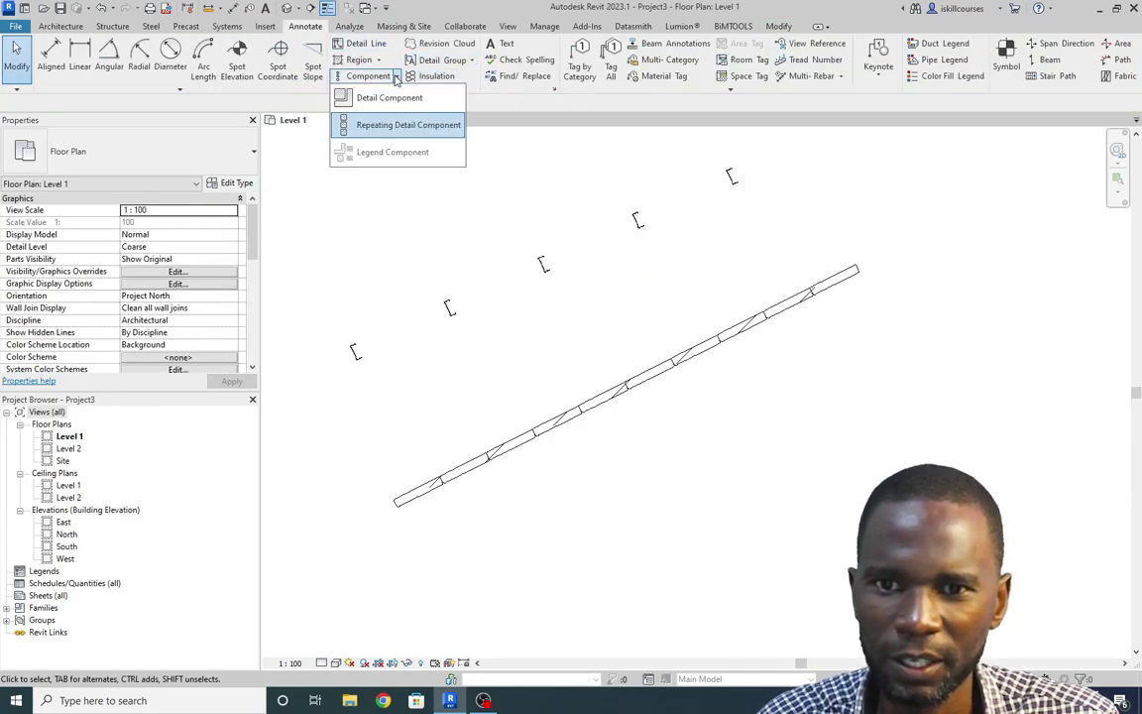
click(392, 125)
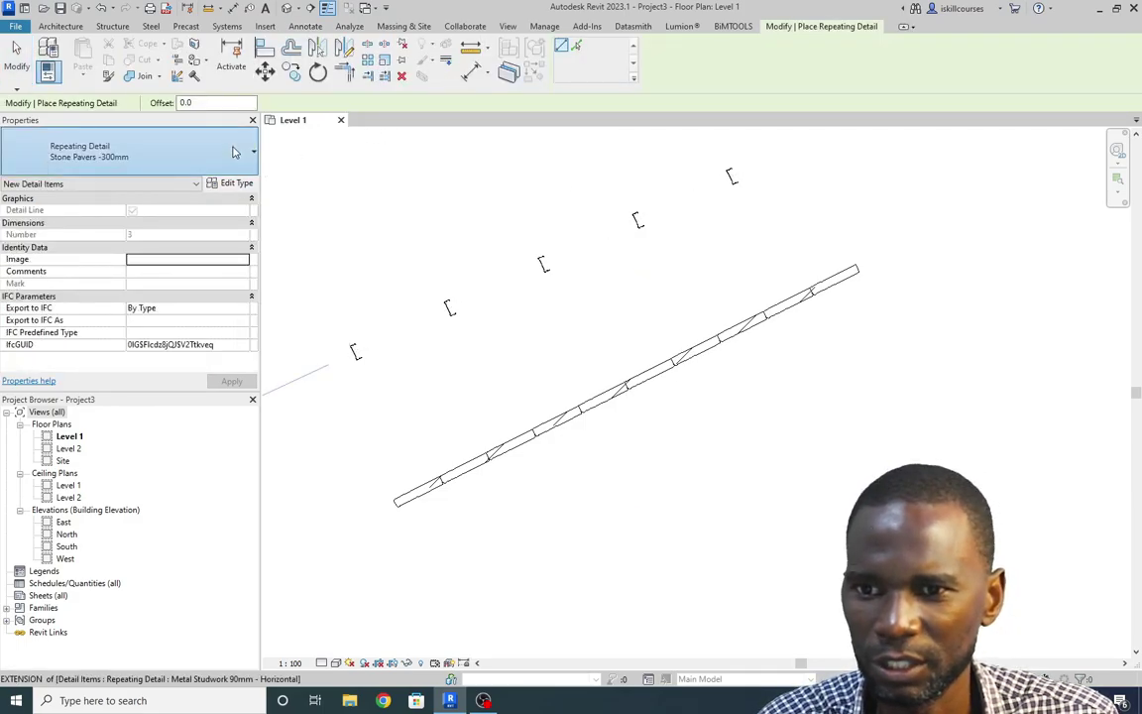
click(235, 151)
drag(249, 386, 244, 205)
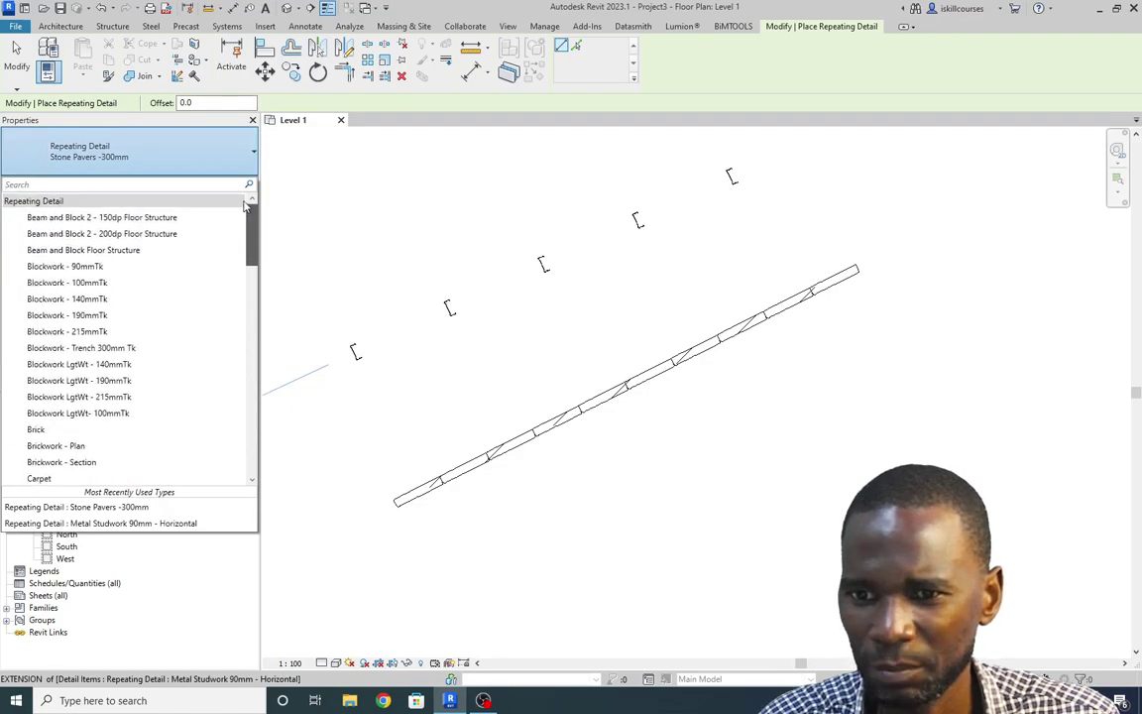
click(63, 283)
Draw a vertical blockwork run about 1120 long beside the studwork and select it.
scroll(526, 397, up, 2)
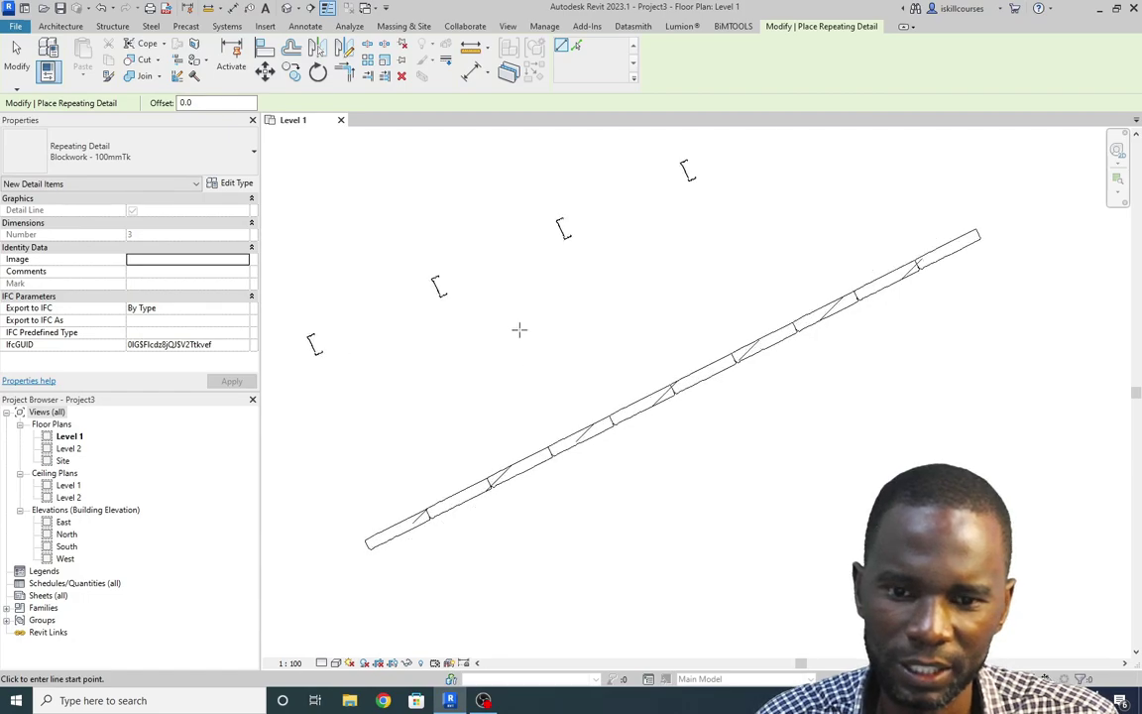
click(511, 402)
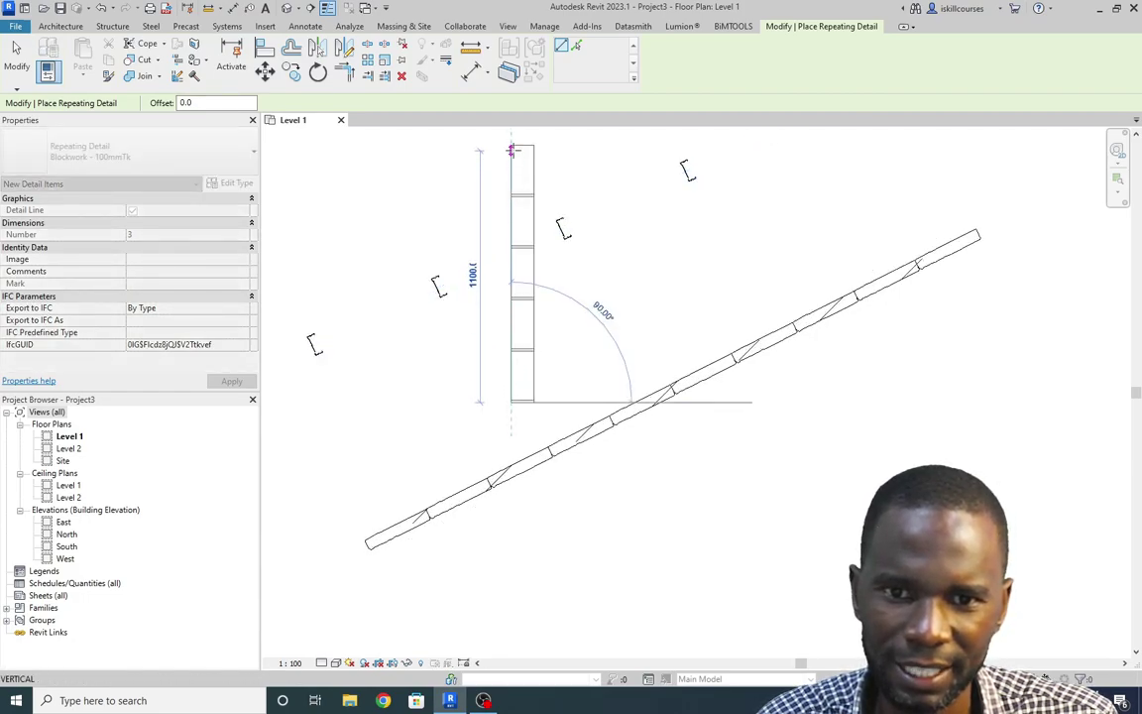
click(511, 150)
scroll(590, 205, up, 3)
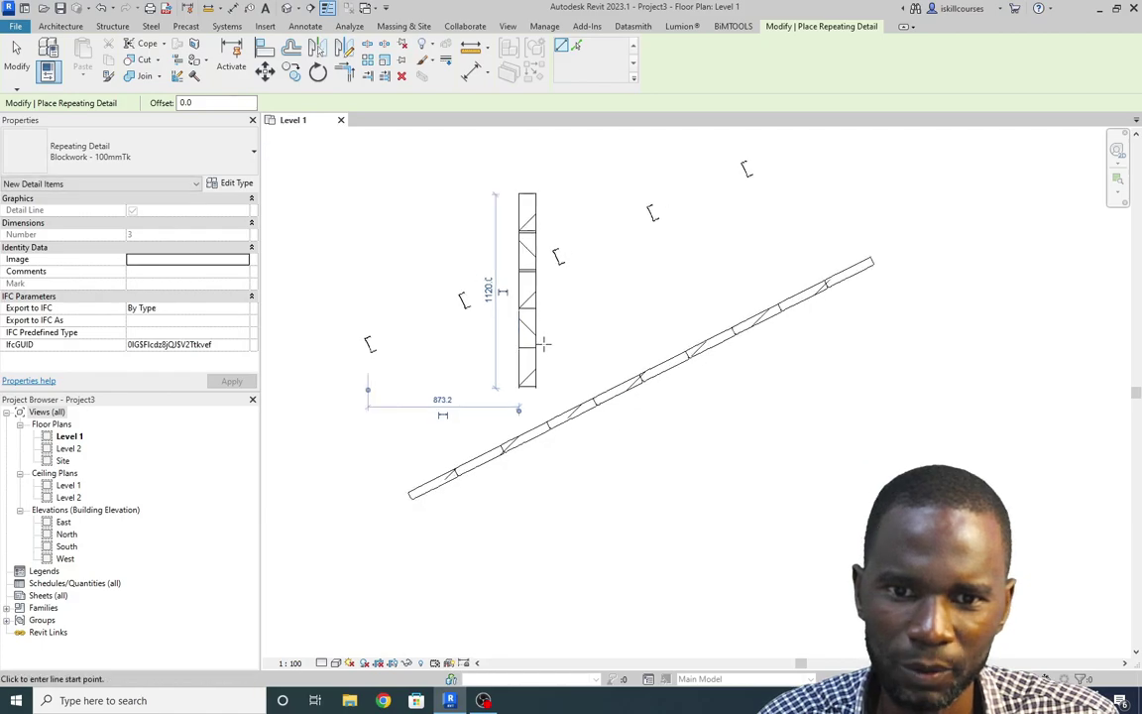
right_click(590, 206)
scroll(615, 213, up, 4)
right_click(644, 219)
click(660, 229)
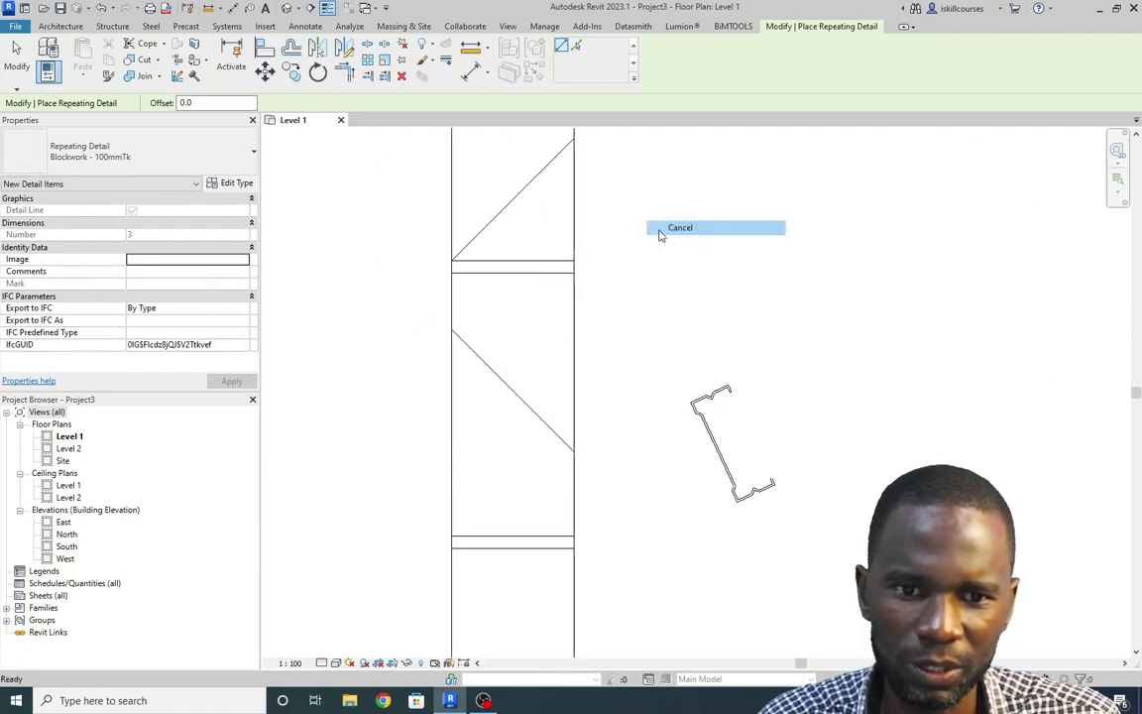
click(451, 412)
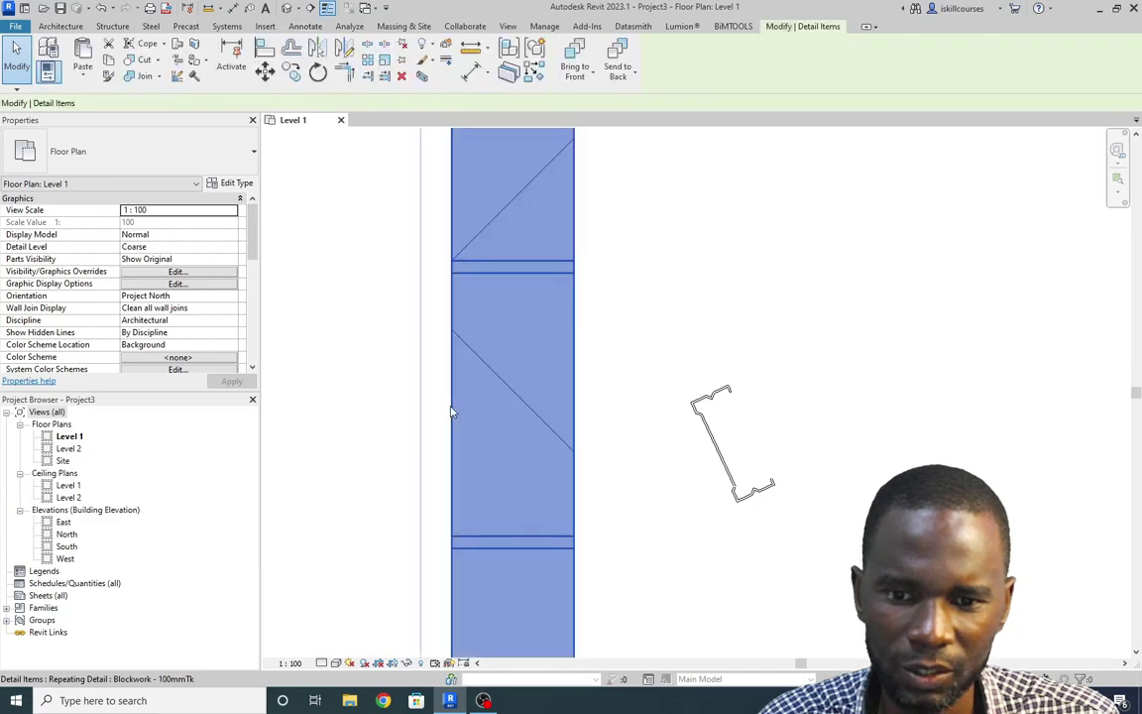
Keep the 100mm Block section in Blockwork - 100mmTk type properties, apply, and deselect.
click(226, 183)
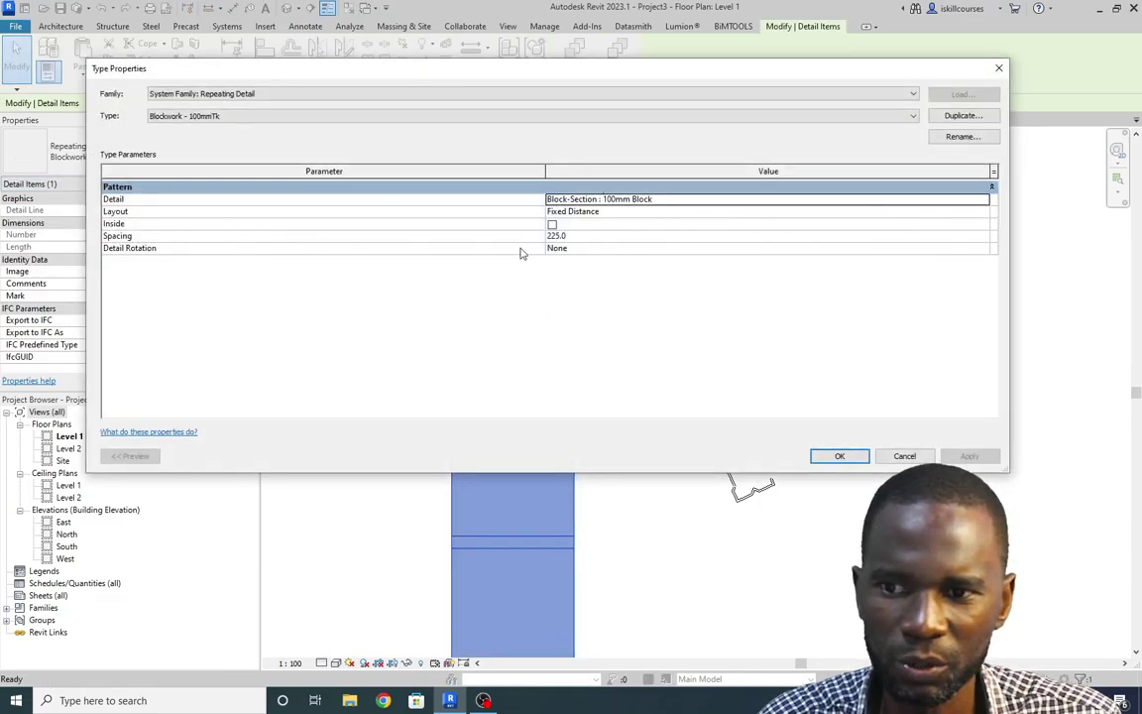
click(609, 212)
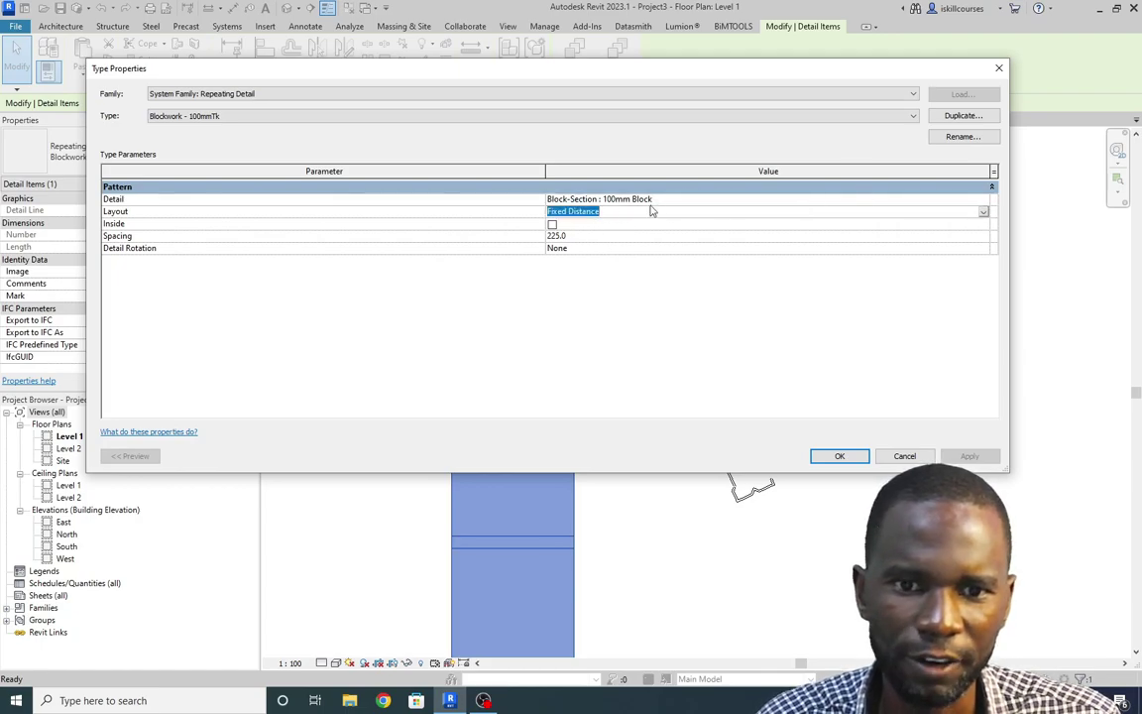
click(977, 200)
click(983, 202)
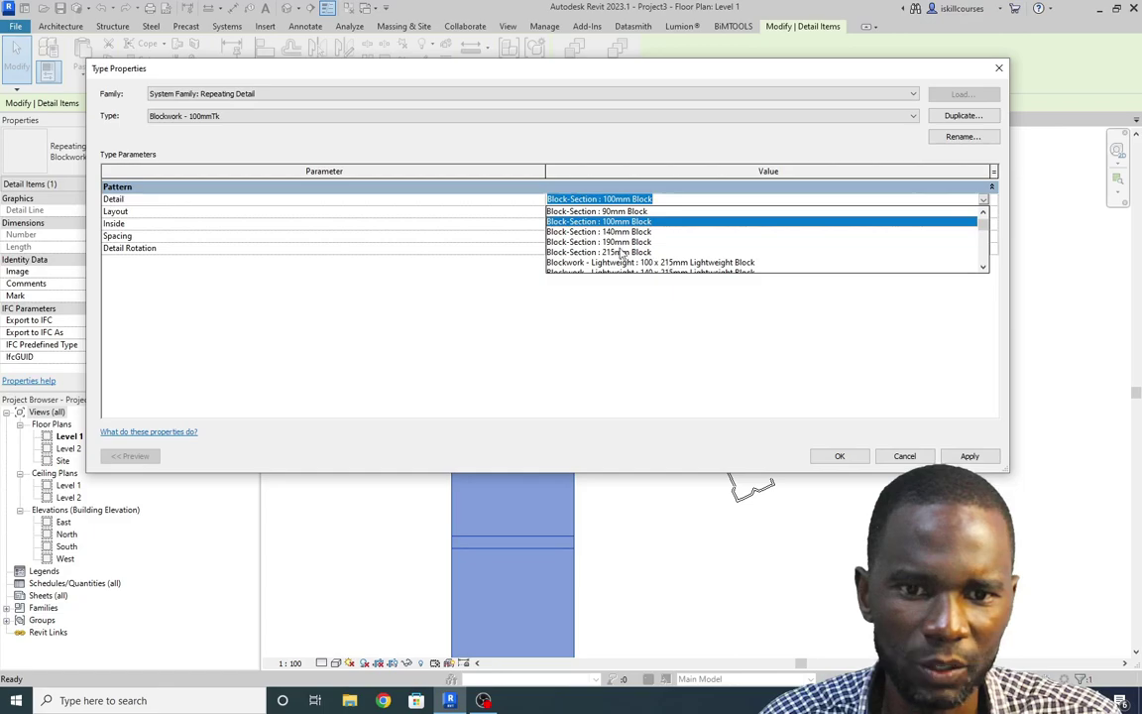
click(803, 336)
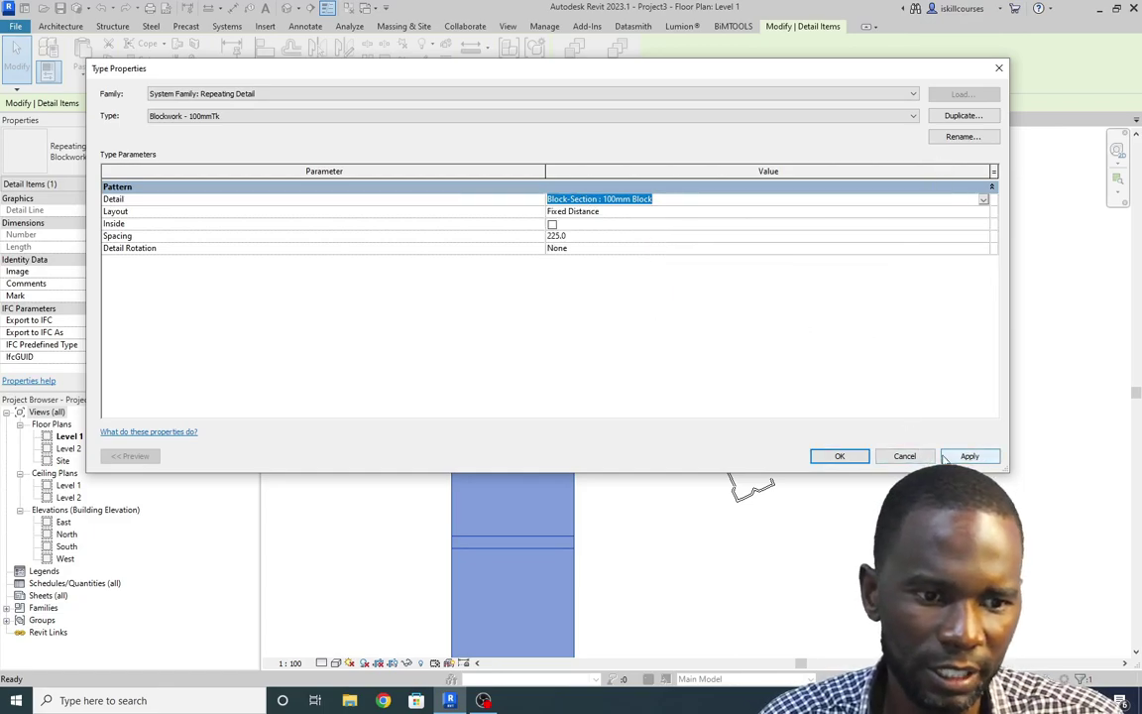
click(904, 456)
scroll(595, 347, down, 4)
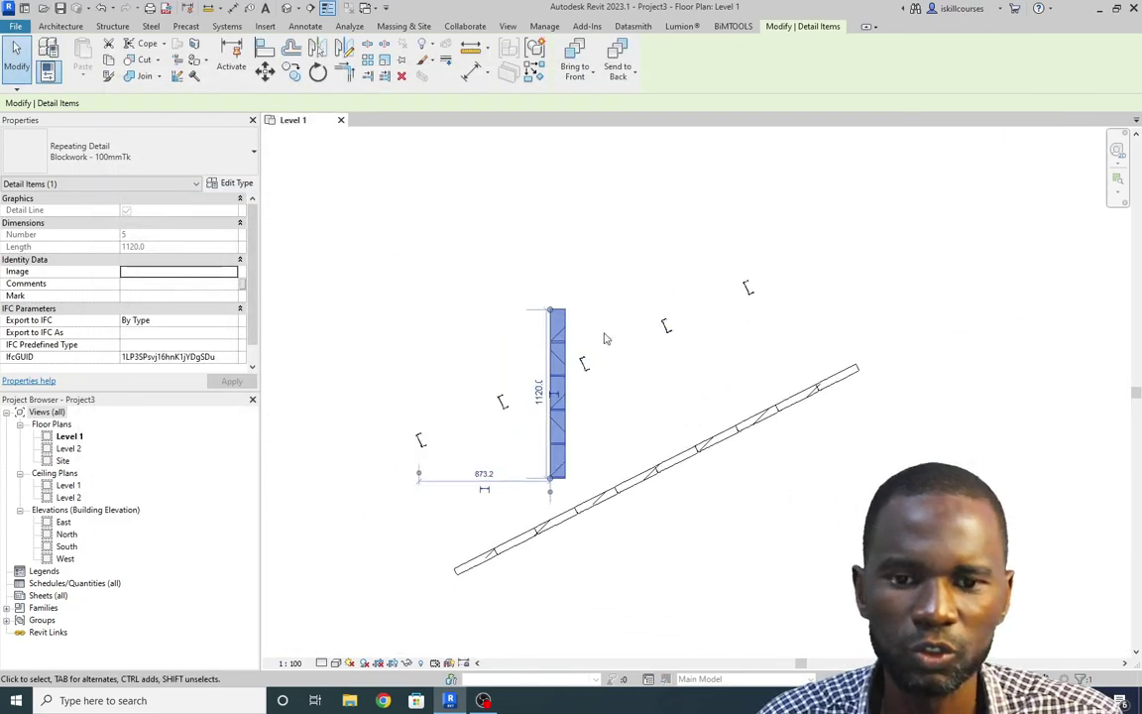
click(607, 339)
scroll(595, 317, down, 3)
Place a UB203x133x30 beam section detail component right of the blockwork wall.
scroll(573, 413, up, 2)
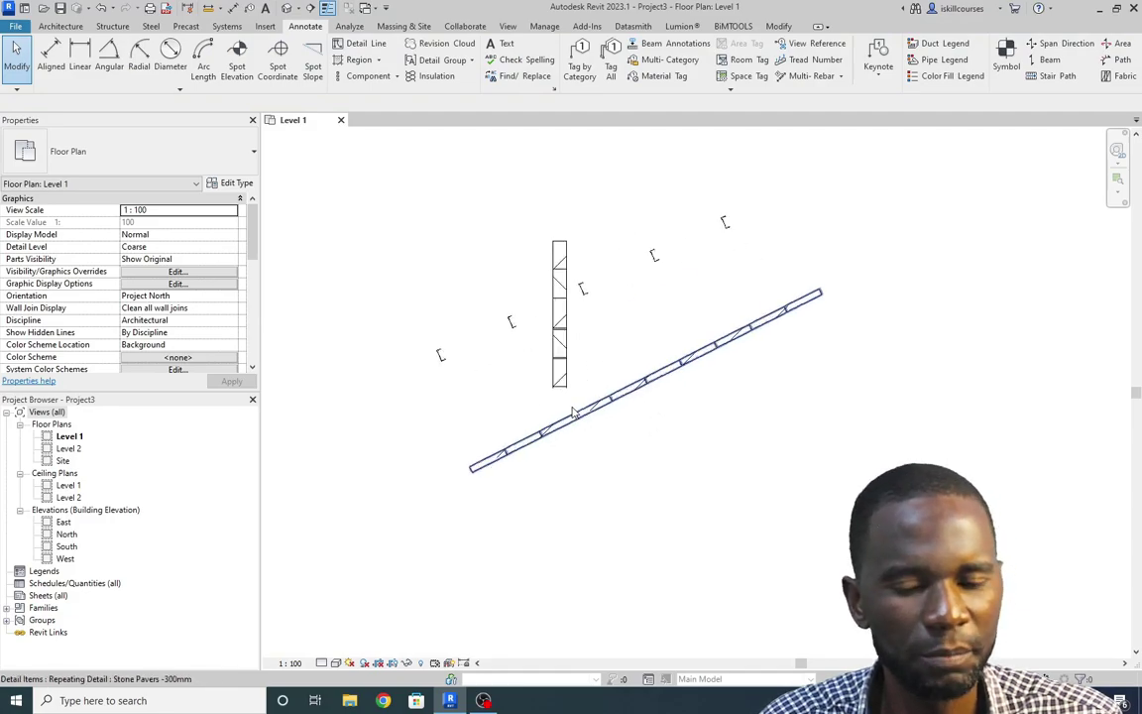
scroll(573, 413, up, 2)
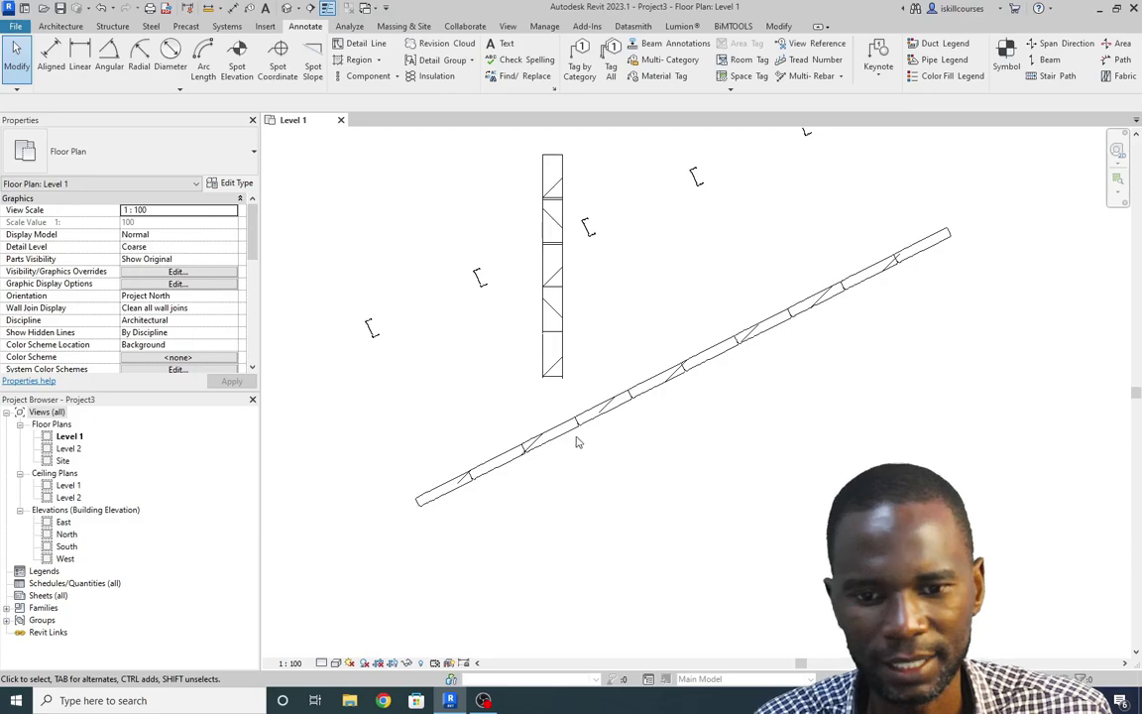
scroll(570, 427, down, 3)
scroll(553, 403, up, 2)
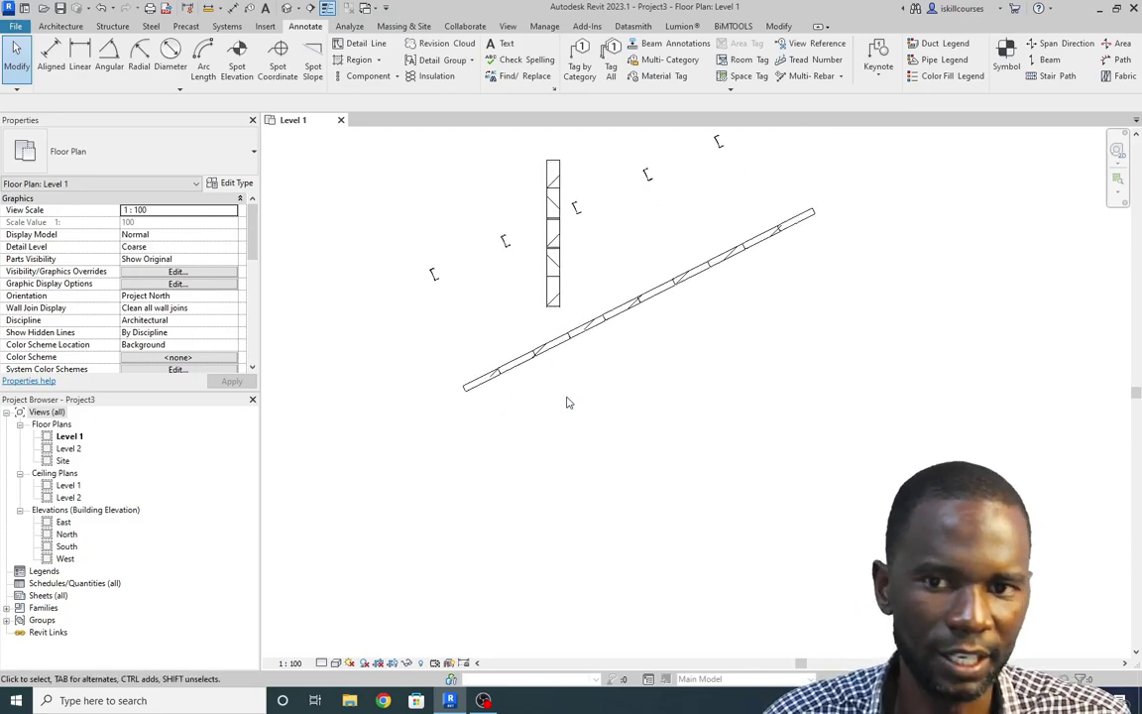
click(398, 80)
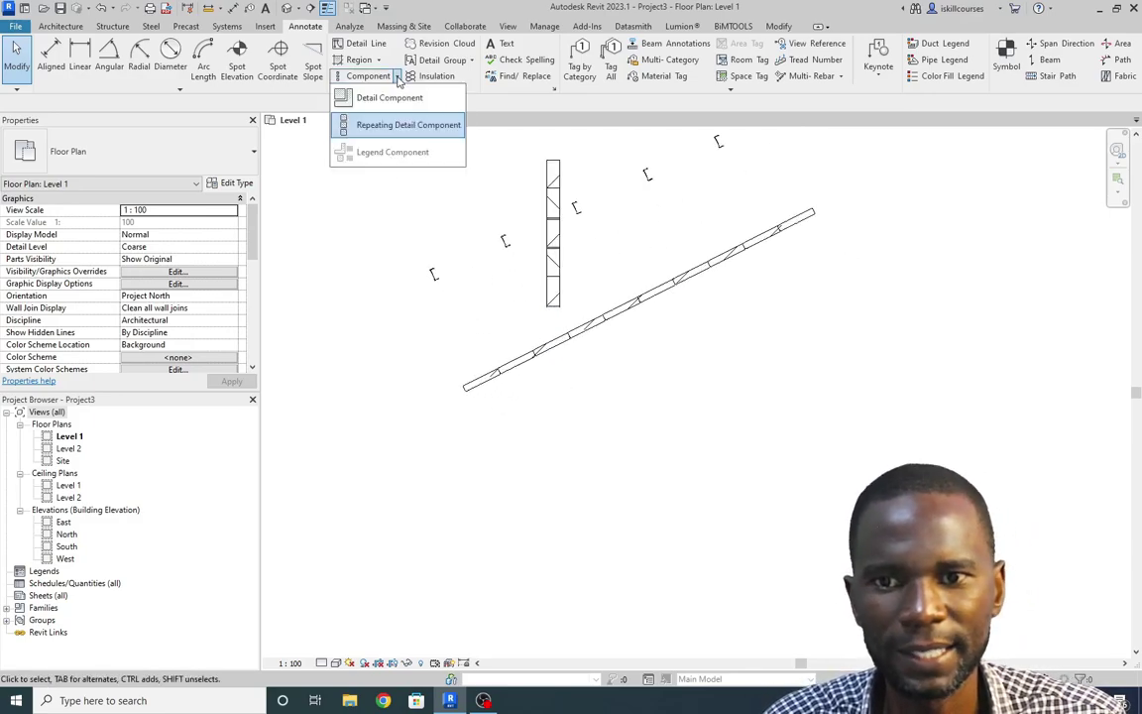
click(369, 95)
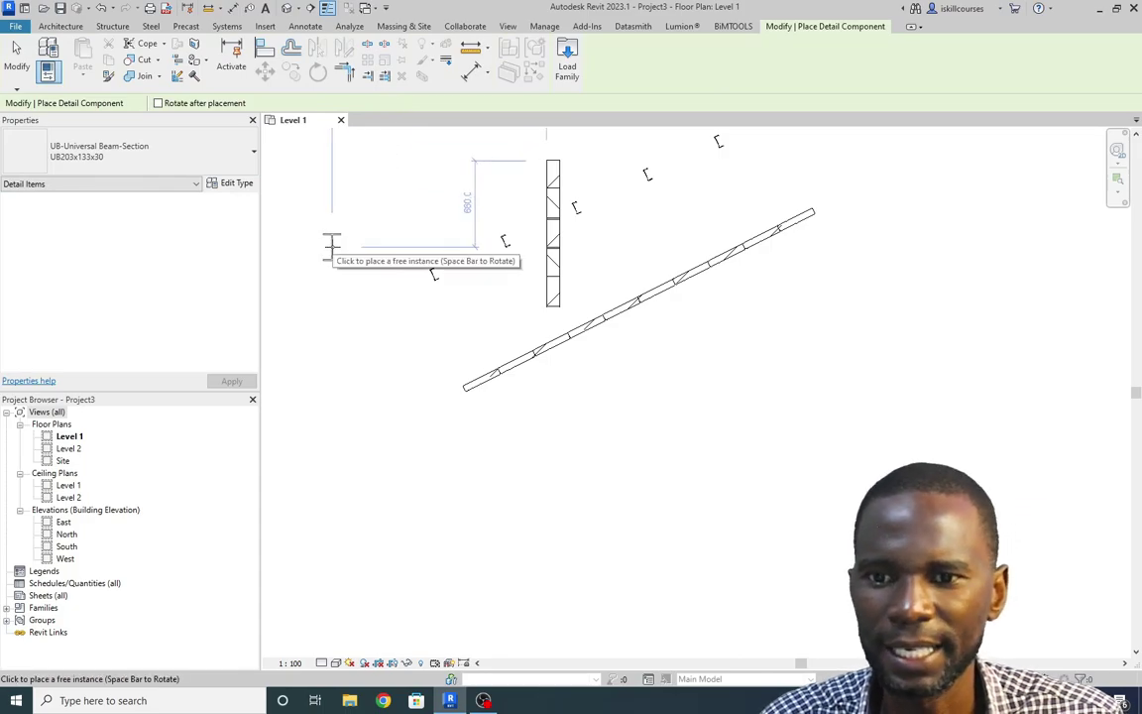
scroll(573, 303, up, 5)
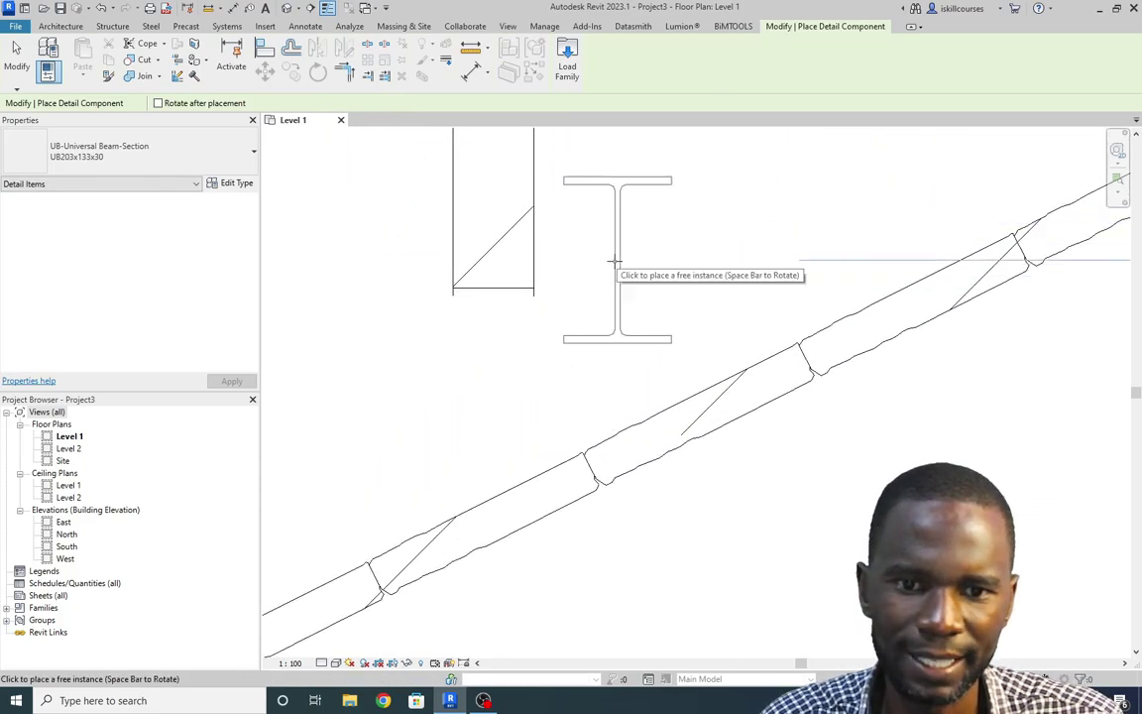
scroll(541, 310, down, 5)
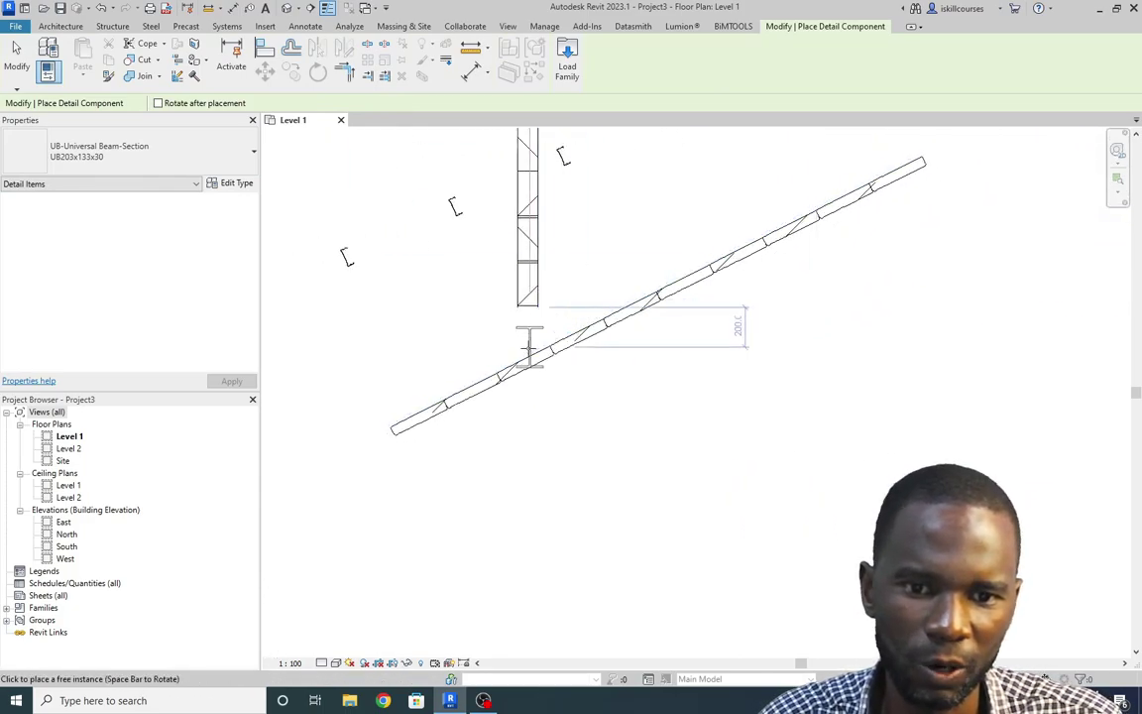
scroll(602, 268, down, 3)
scroll(599, 263, up, 6)
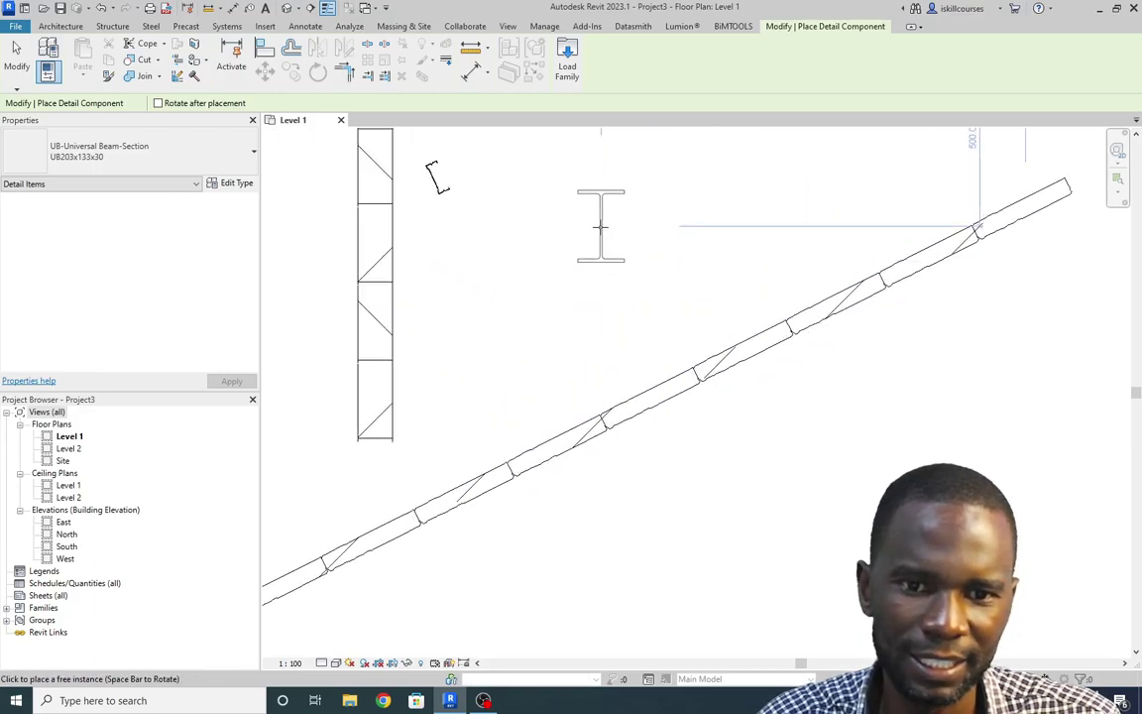
click(600, 226)
right_click(698, 209)
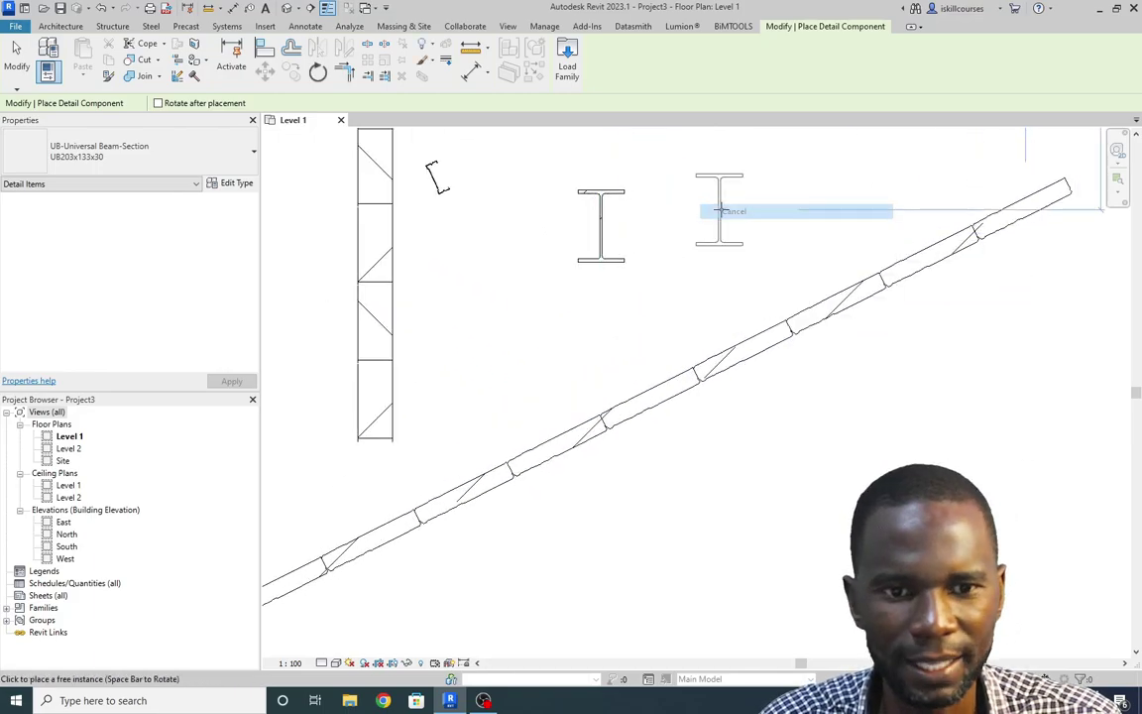
right_click(722, 209)
click(733, 211)
Change the placed beam section to size UB457x191x67.
click(602, 220)
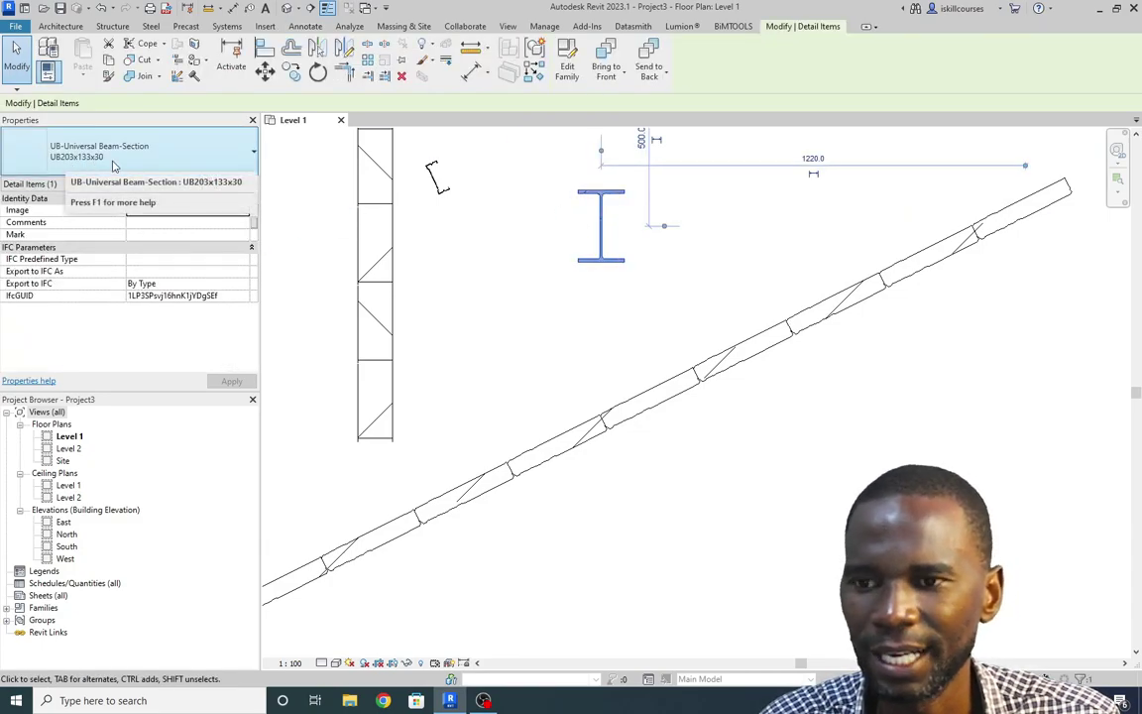
click(255, 155)
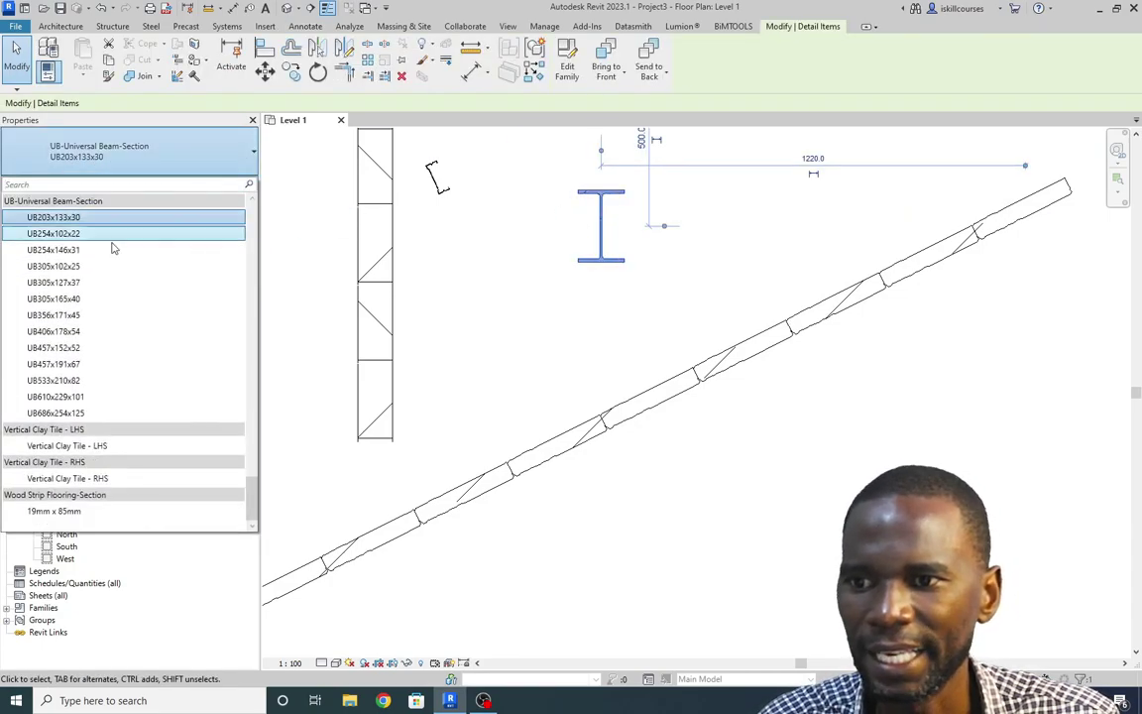
click(72, 364)
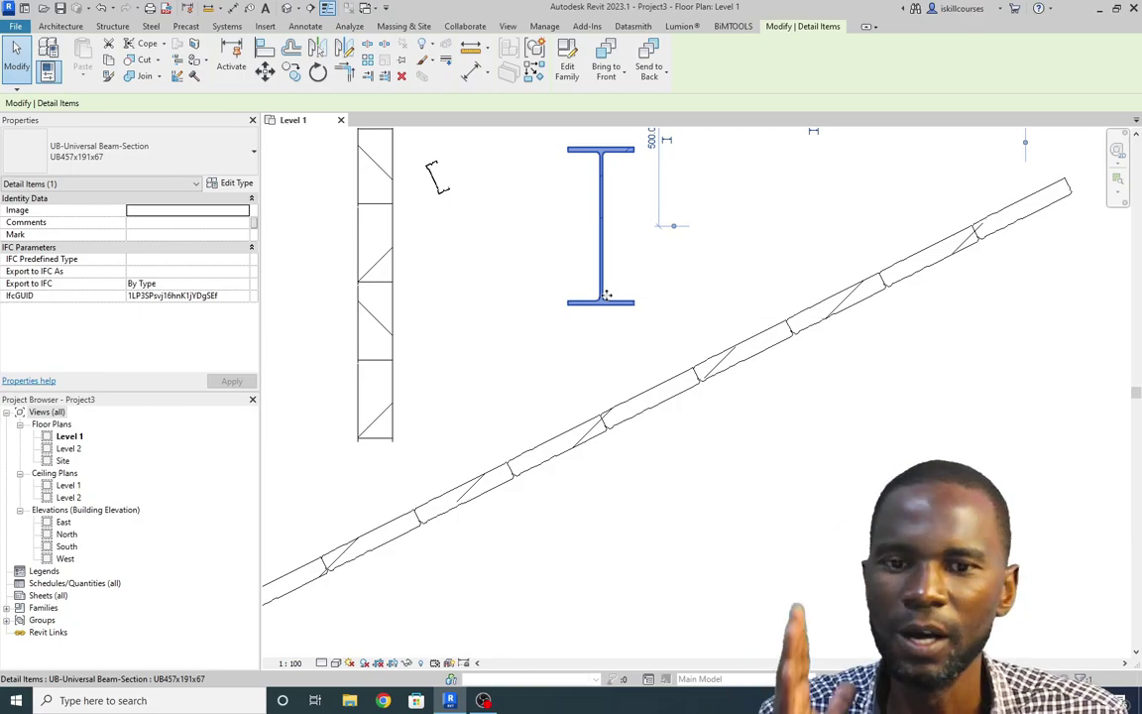
scroll(606, 294, down, 5)
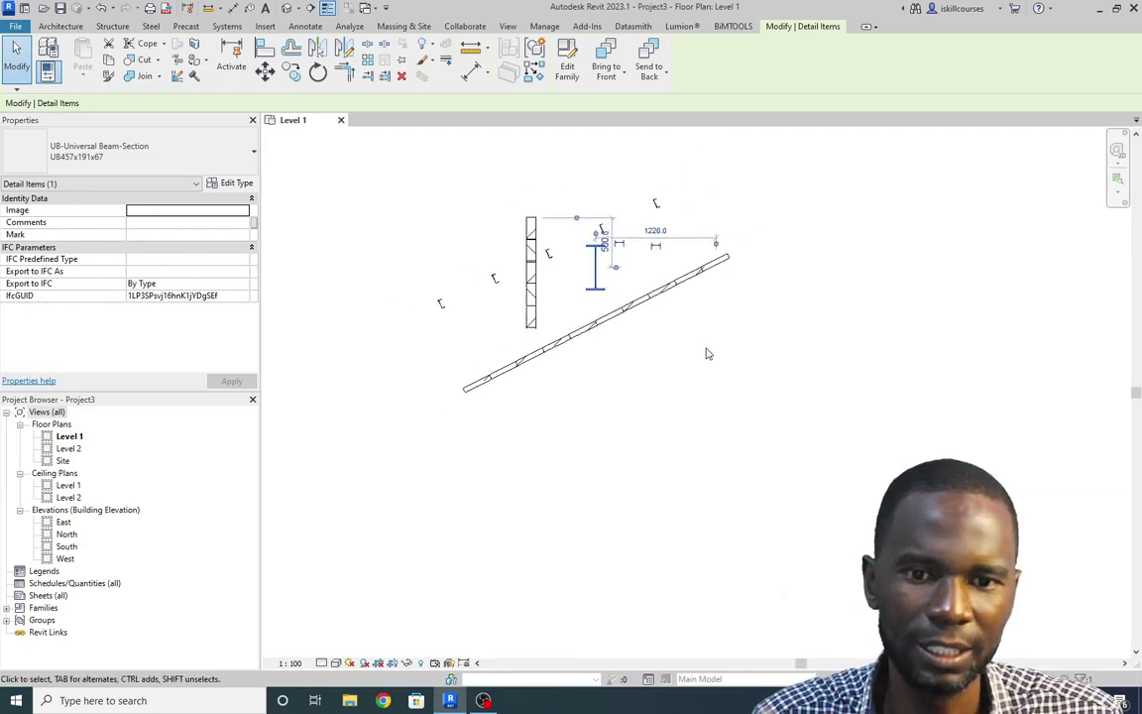
key(Escape)
scroll(598, 264, up, 5)
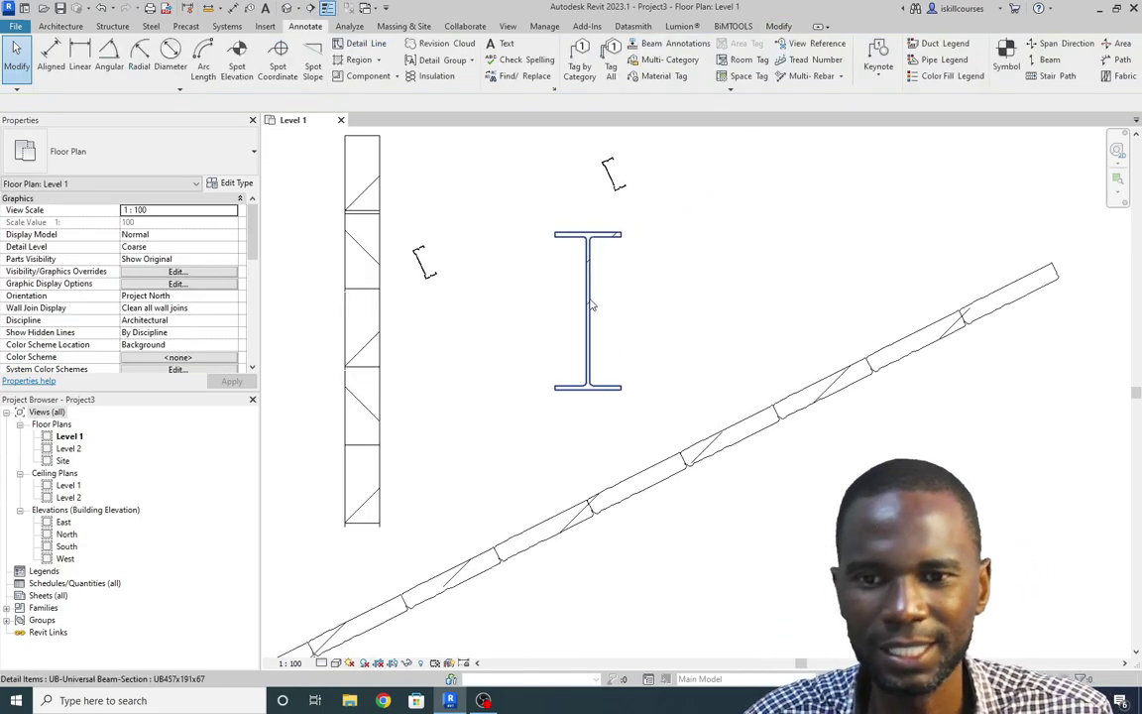
scroll(590, 307, down, 2)
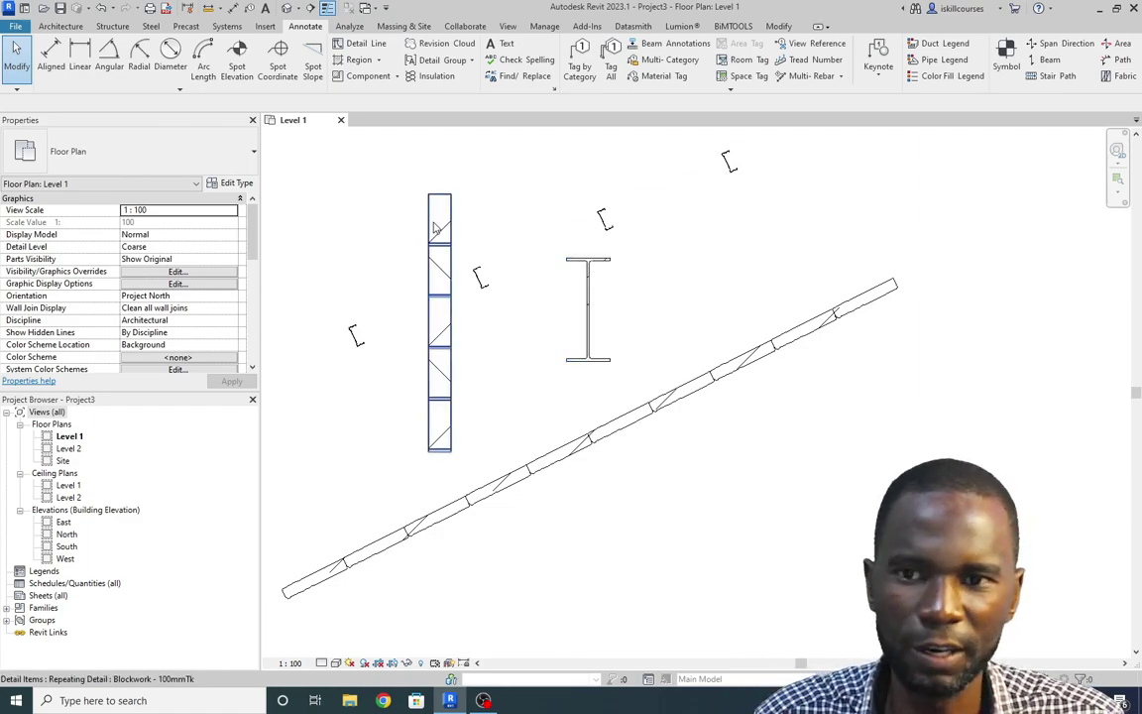
Start placing a detail component of type Vertical Clay Tile - LHS.
click(395, 76)
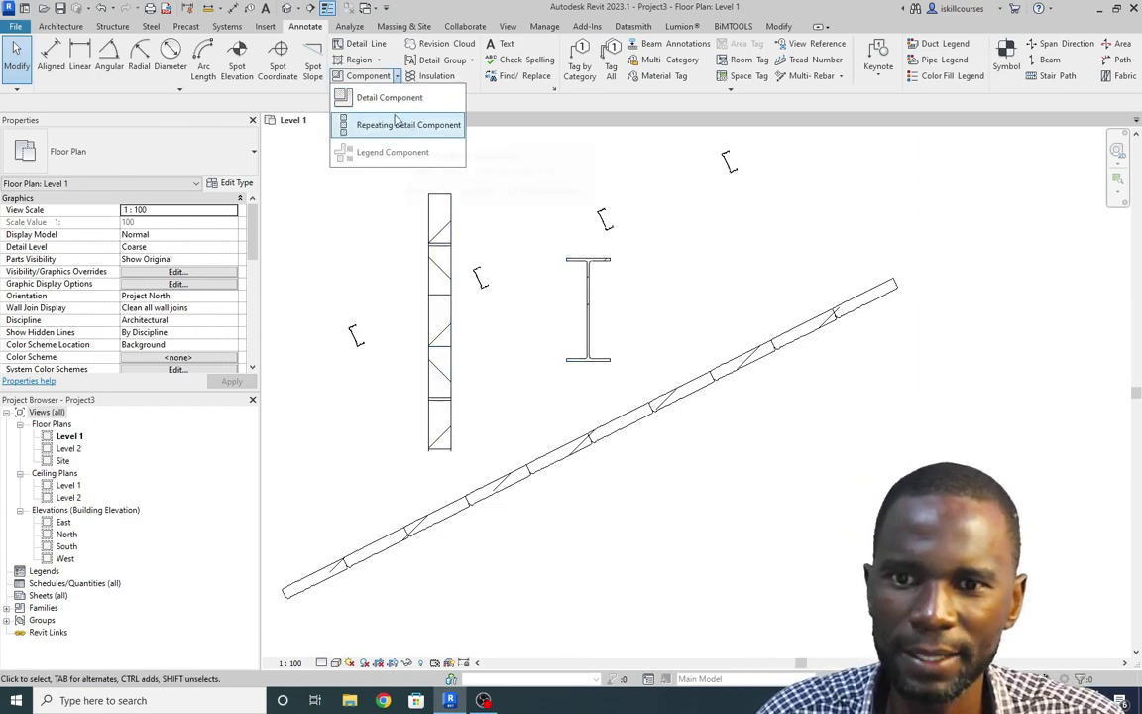
click(385, 97)
click(243, 158)
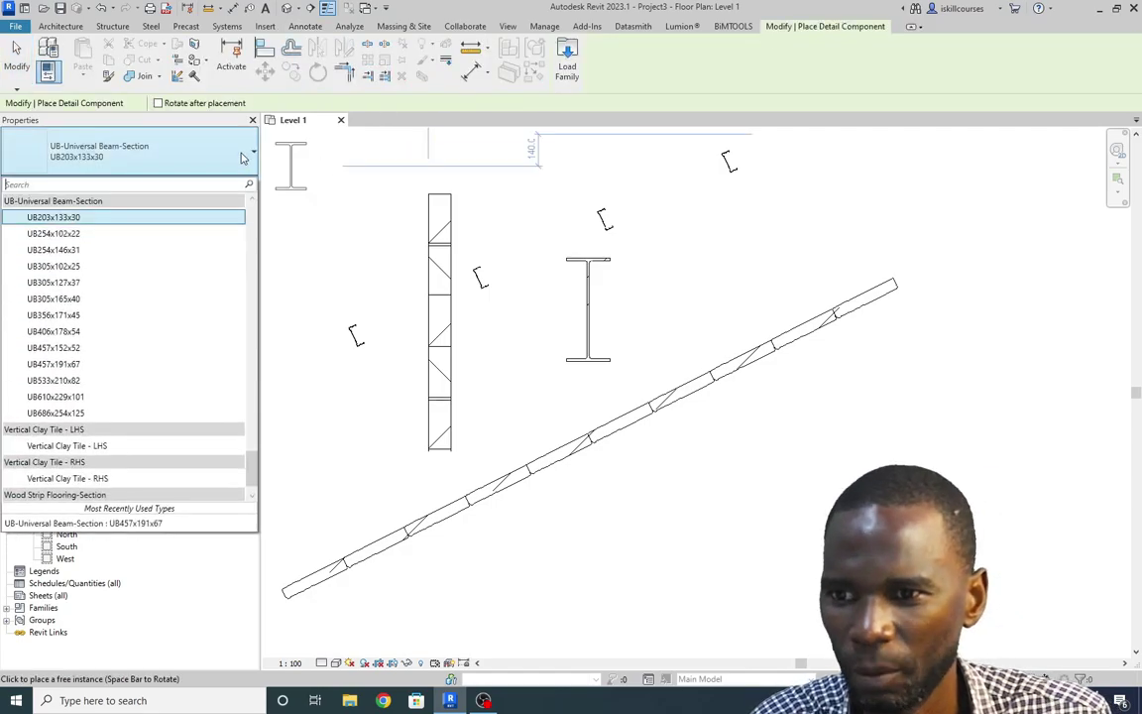
scroll(214, 383, down, 1)
scroll(212, 381, up, 4)
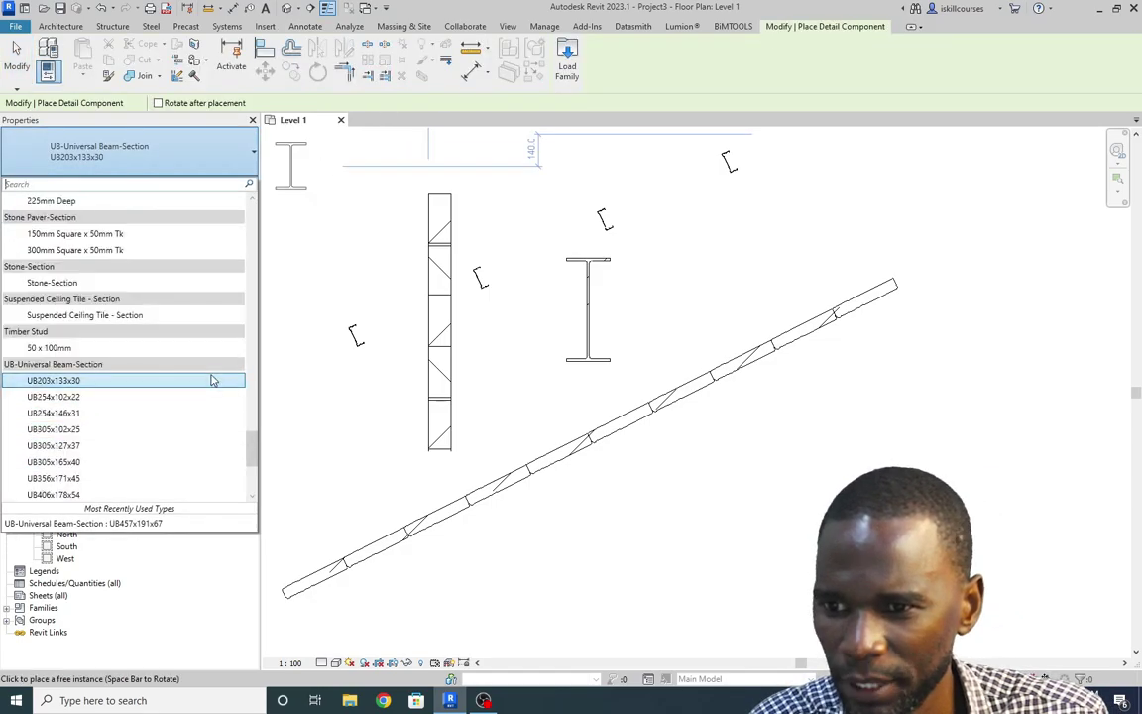
scroll(165, 363, down, 4)
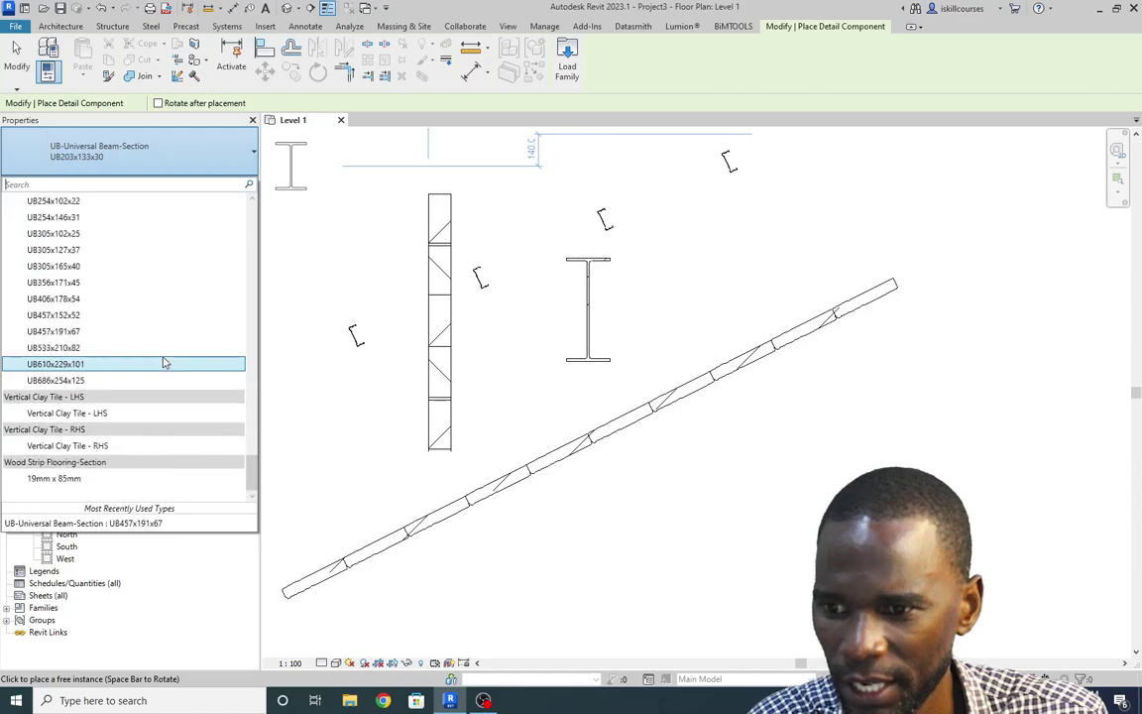
click(64, 417)
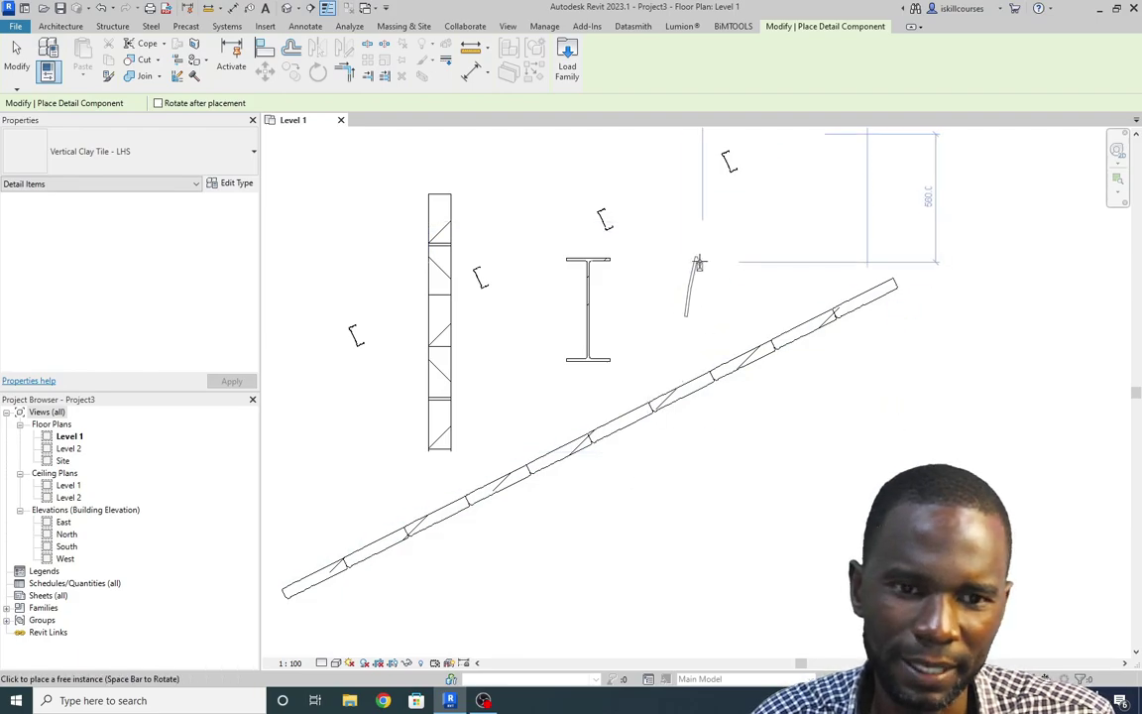
Place the clay tile details to the right of the UB beam section.
click(685, 266)
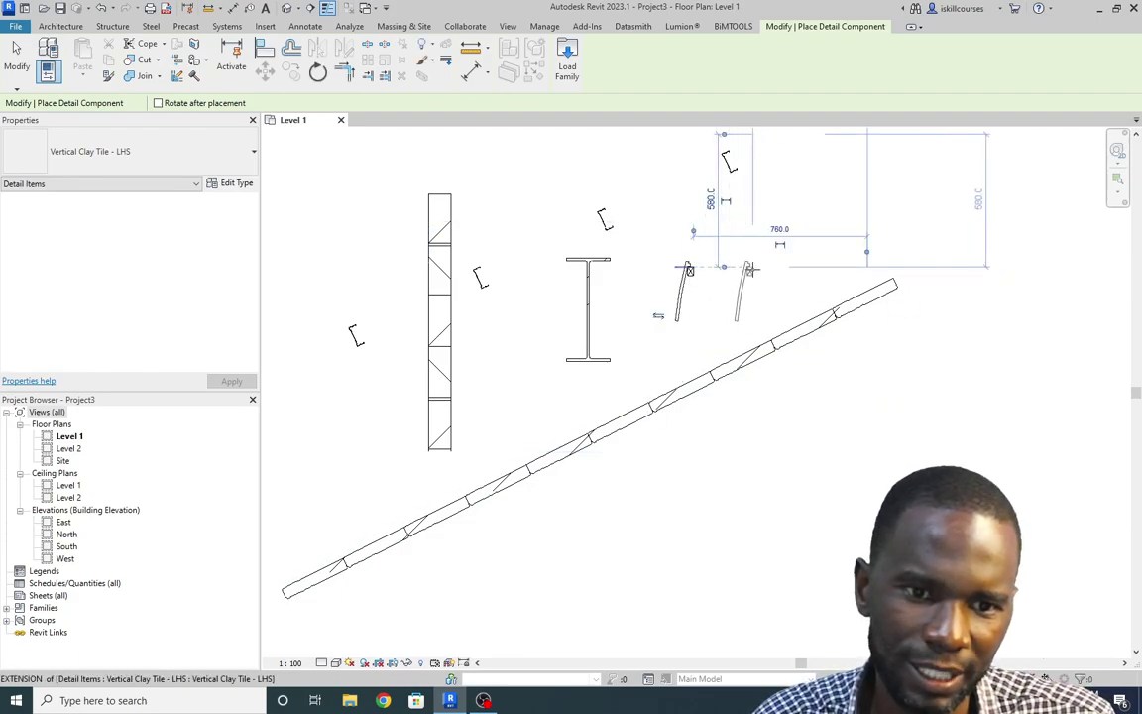
scroll(794, 270, up, 5)
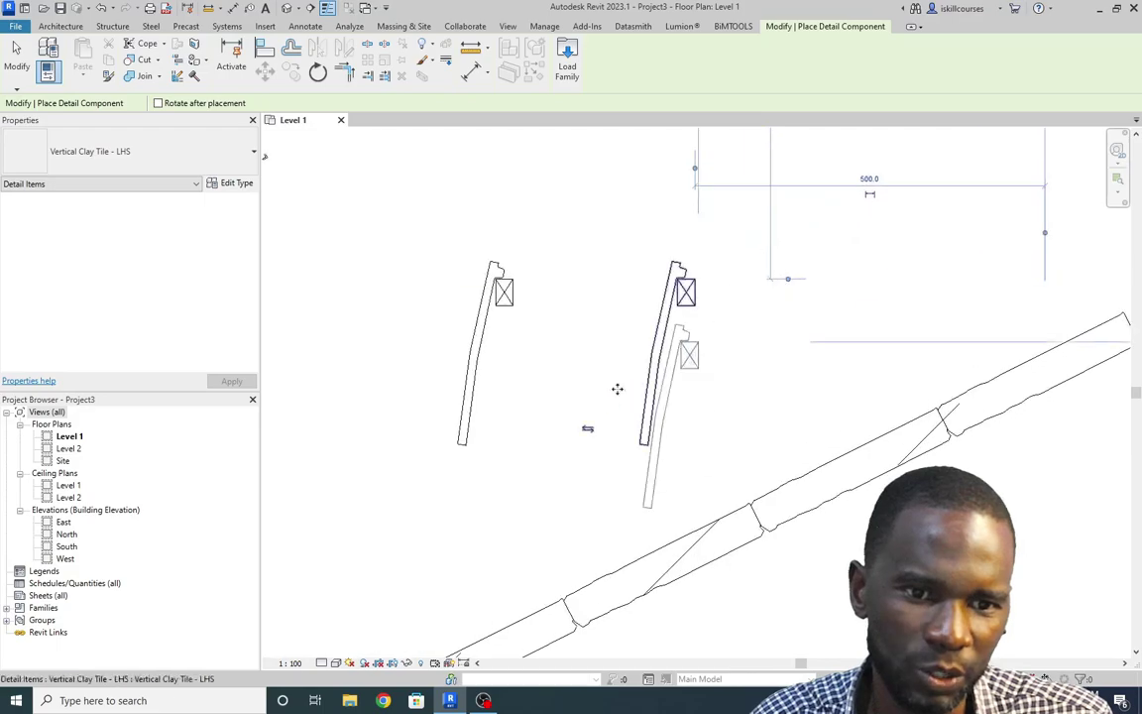
scroll(515, 297, down, 2)
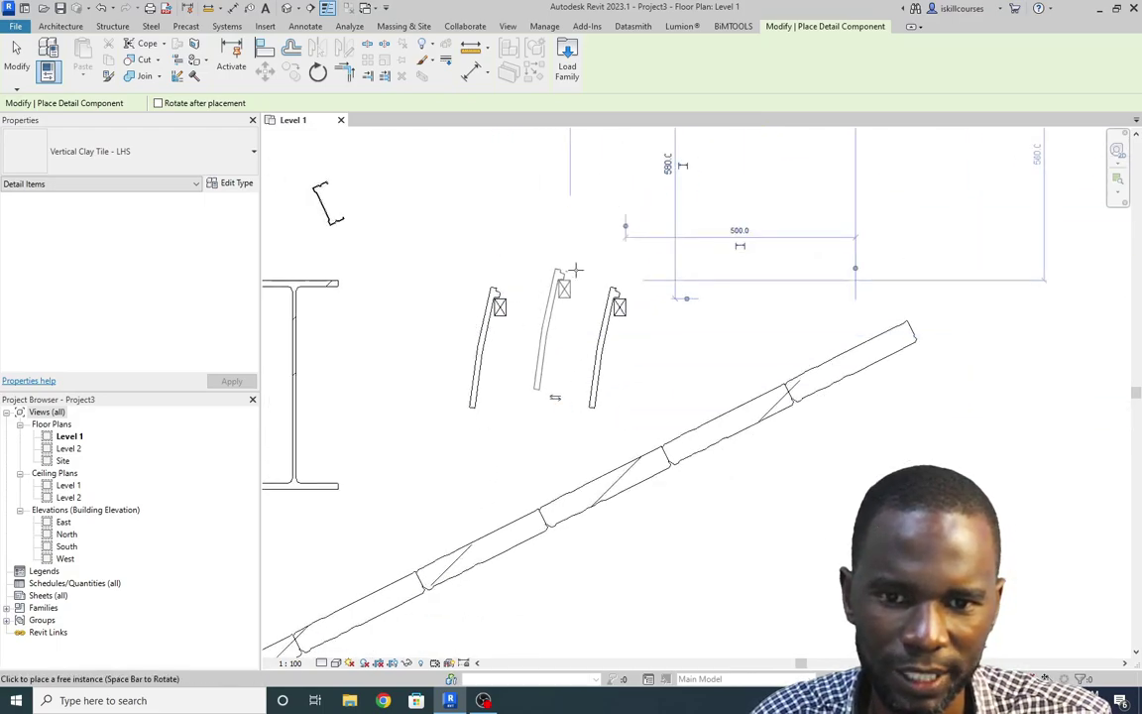
right_click(543, 192)
click(574, 194)
scroll(642, 310, down, 4)
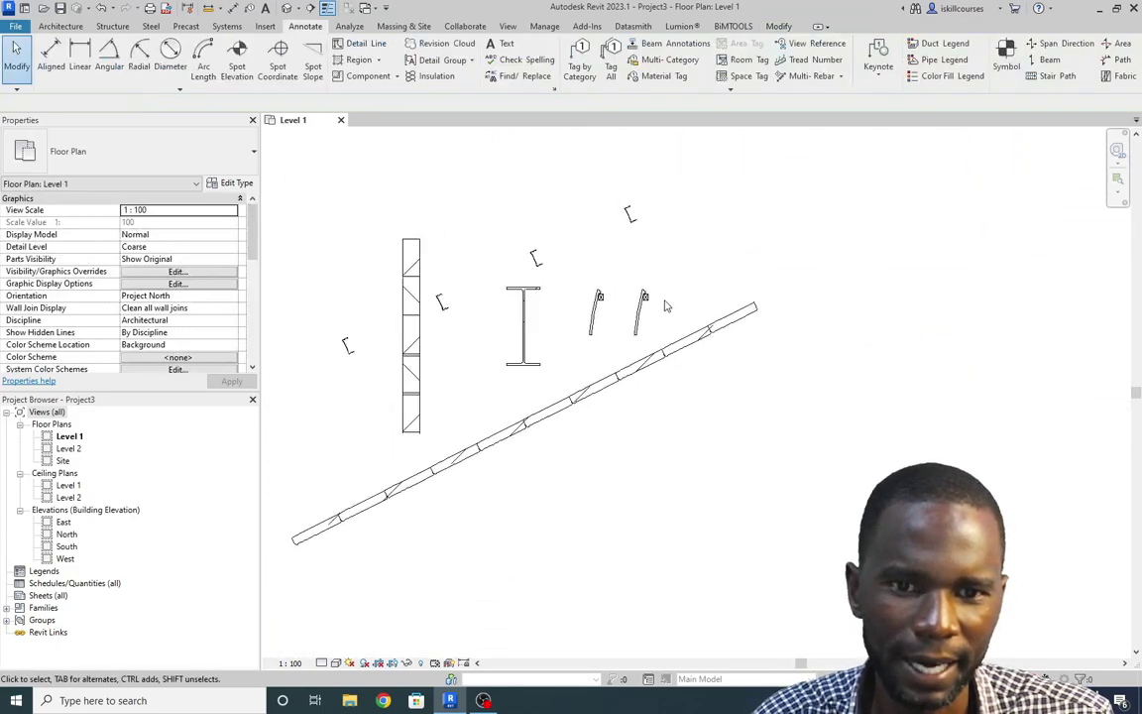
scroll(644, 310, up, 5)
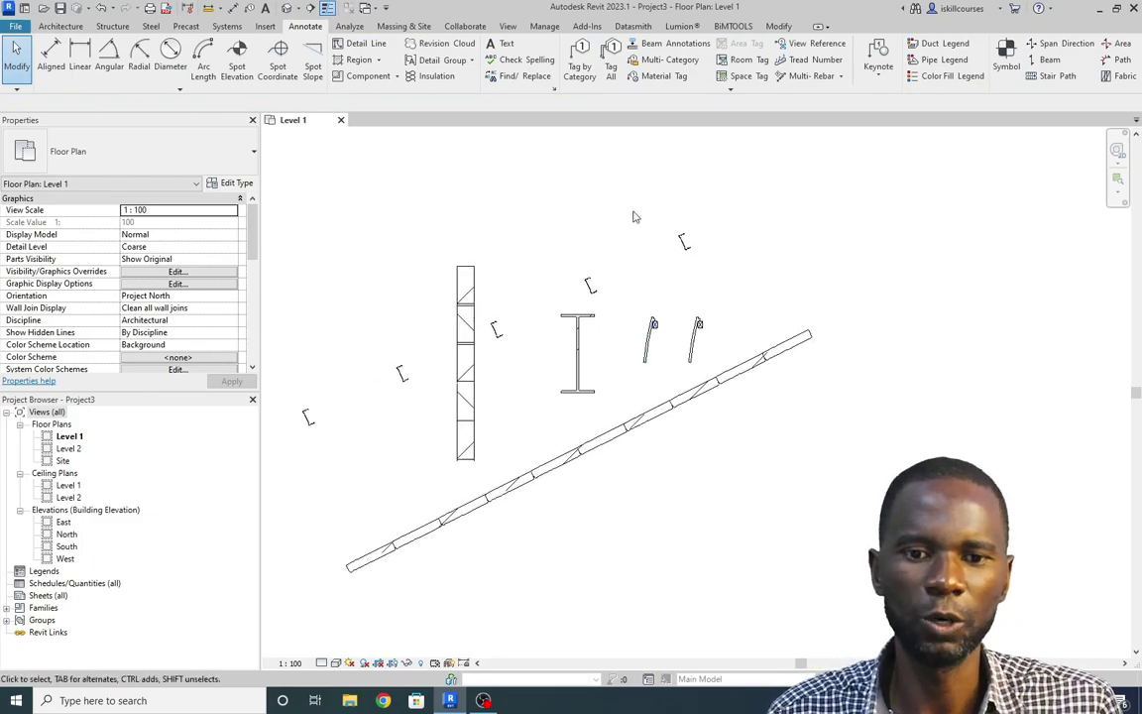